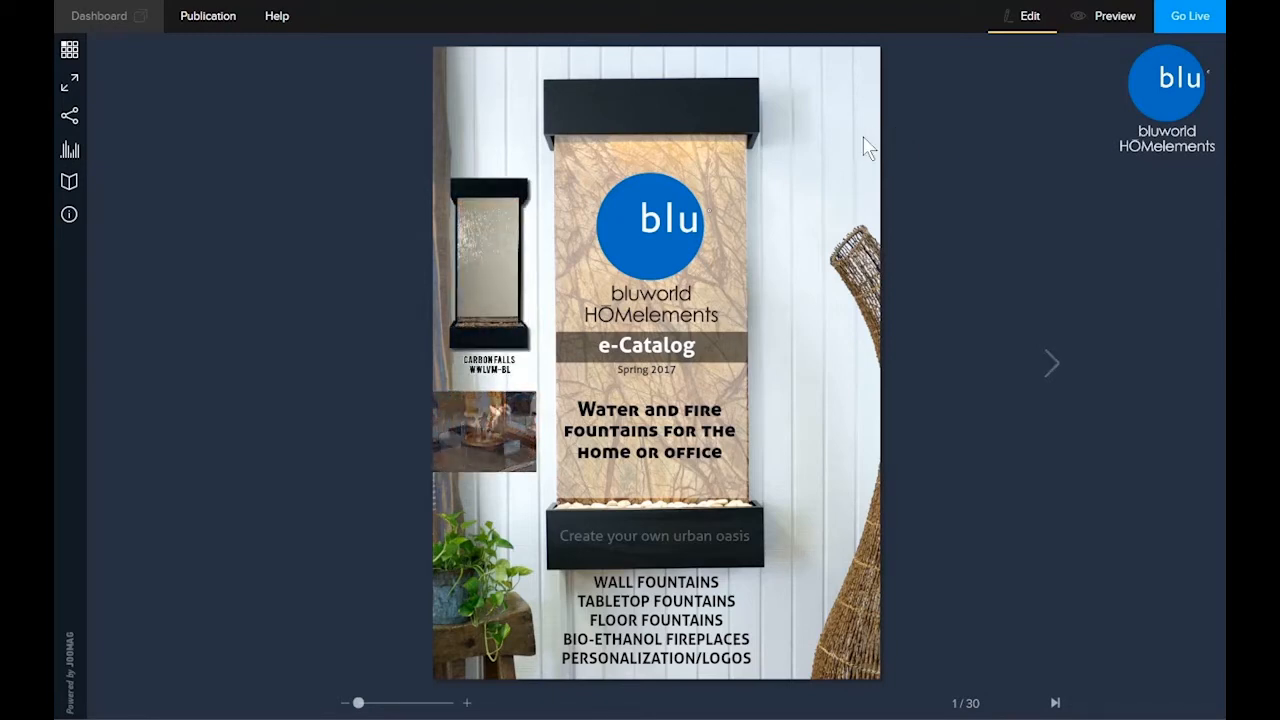
- Open the e-catalog's cover page in the editor and make the Selection tool active
click(1027, 22)
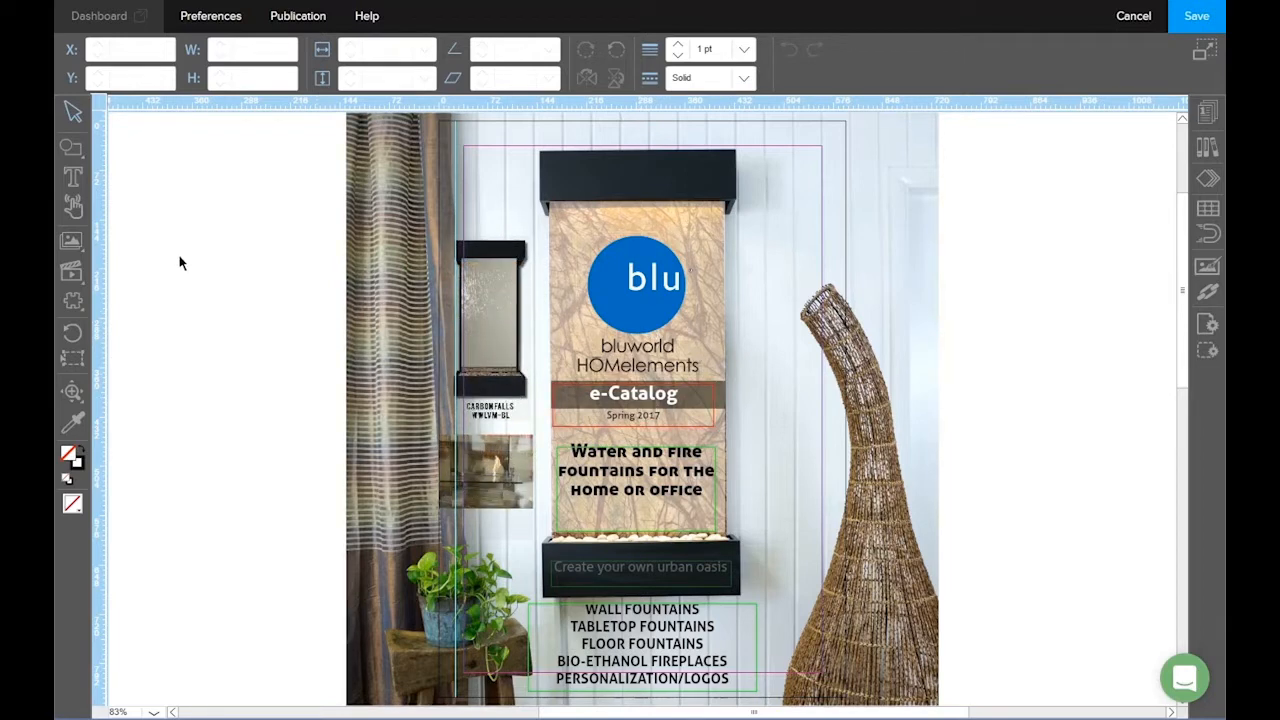
click(73, 178)
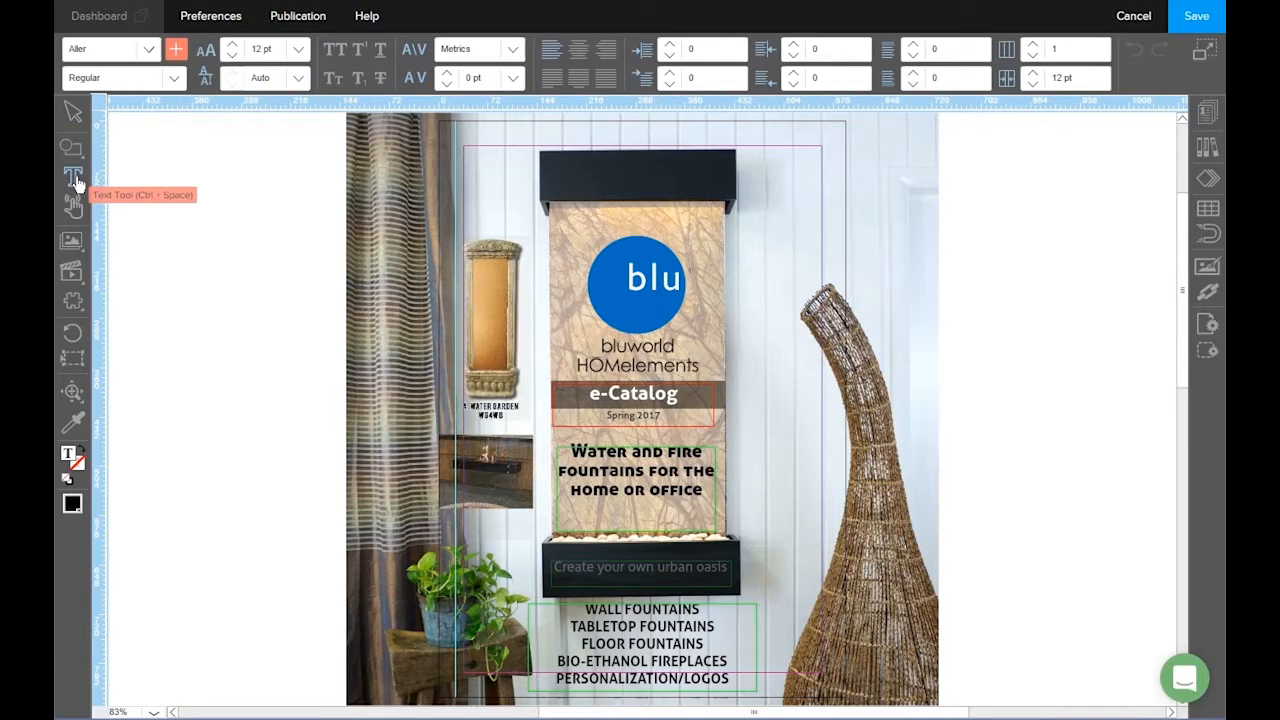
click(76, 116)
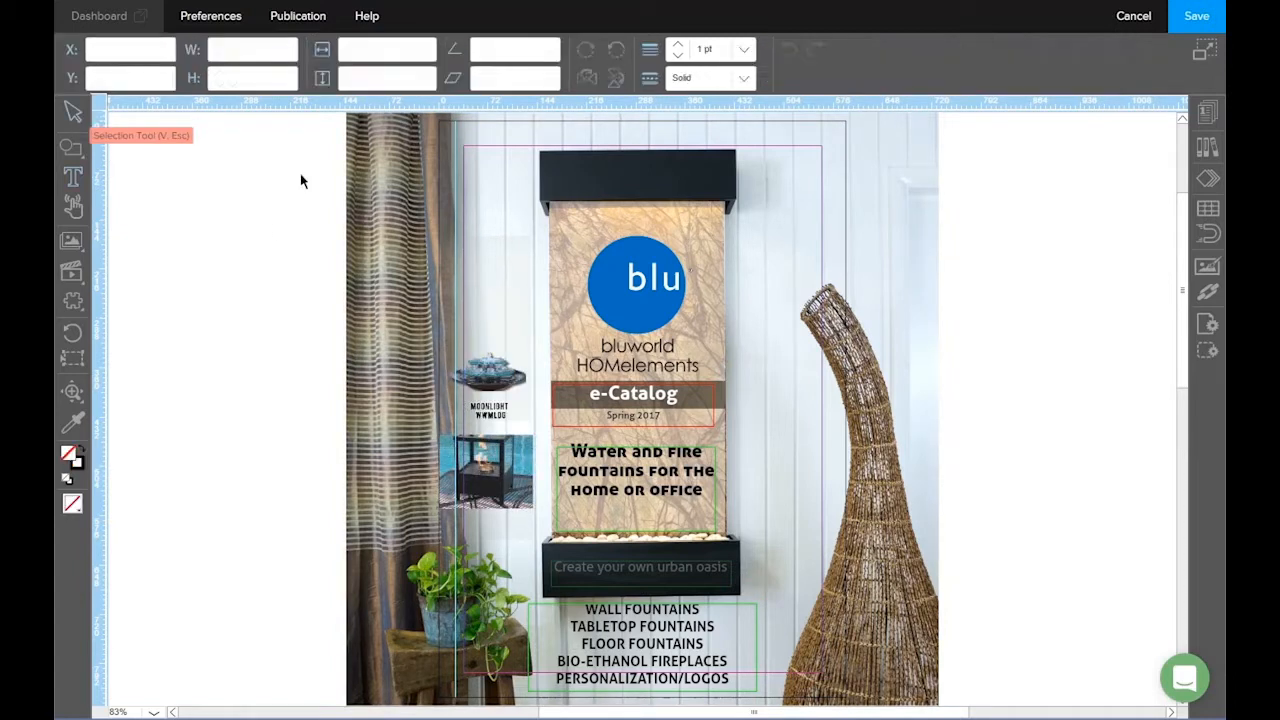
- Append "01" to the e-Catalog title on the cover and undo the addition
click(665, 400)
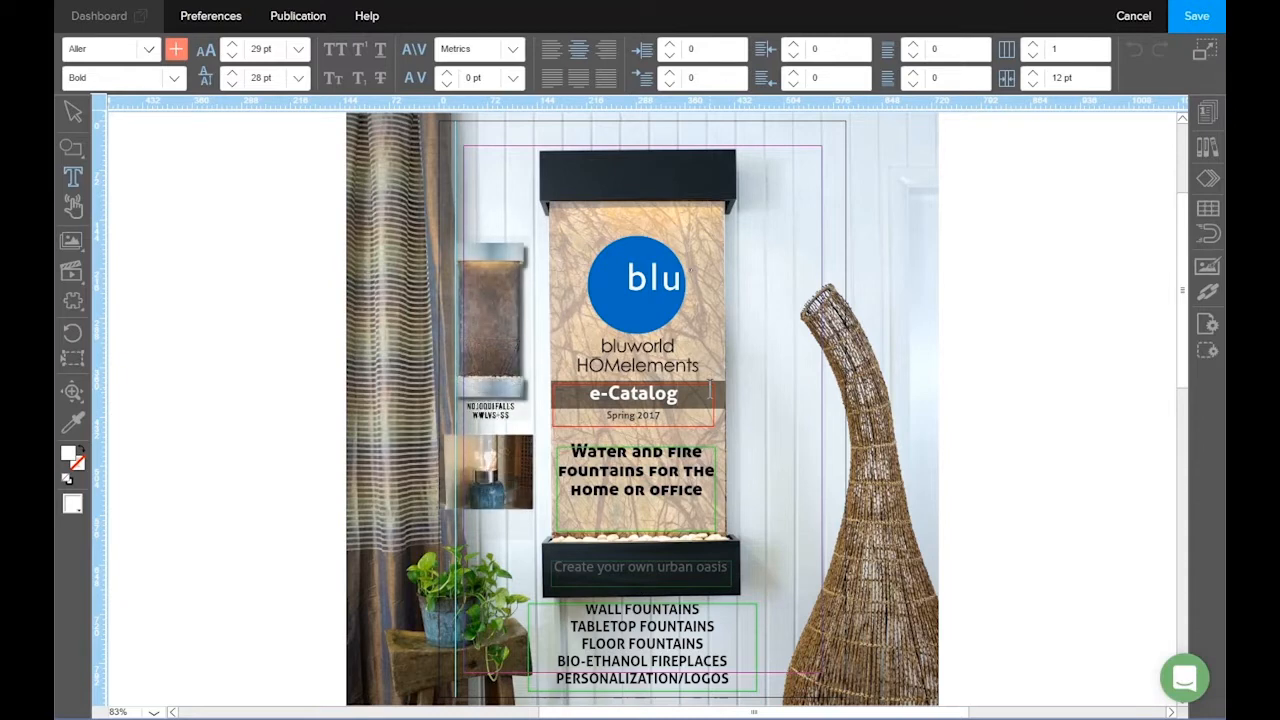
text(01)
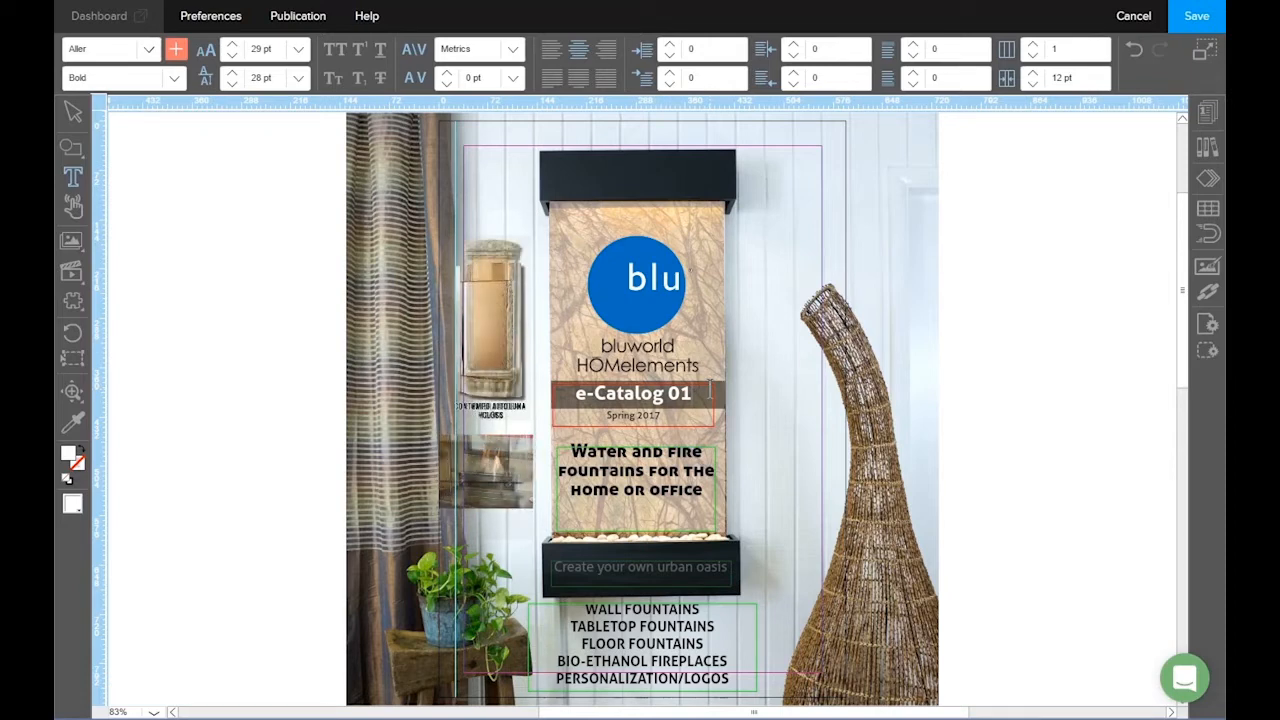
key(ctrl+z)
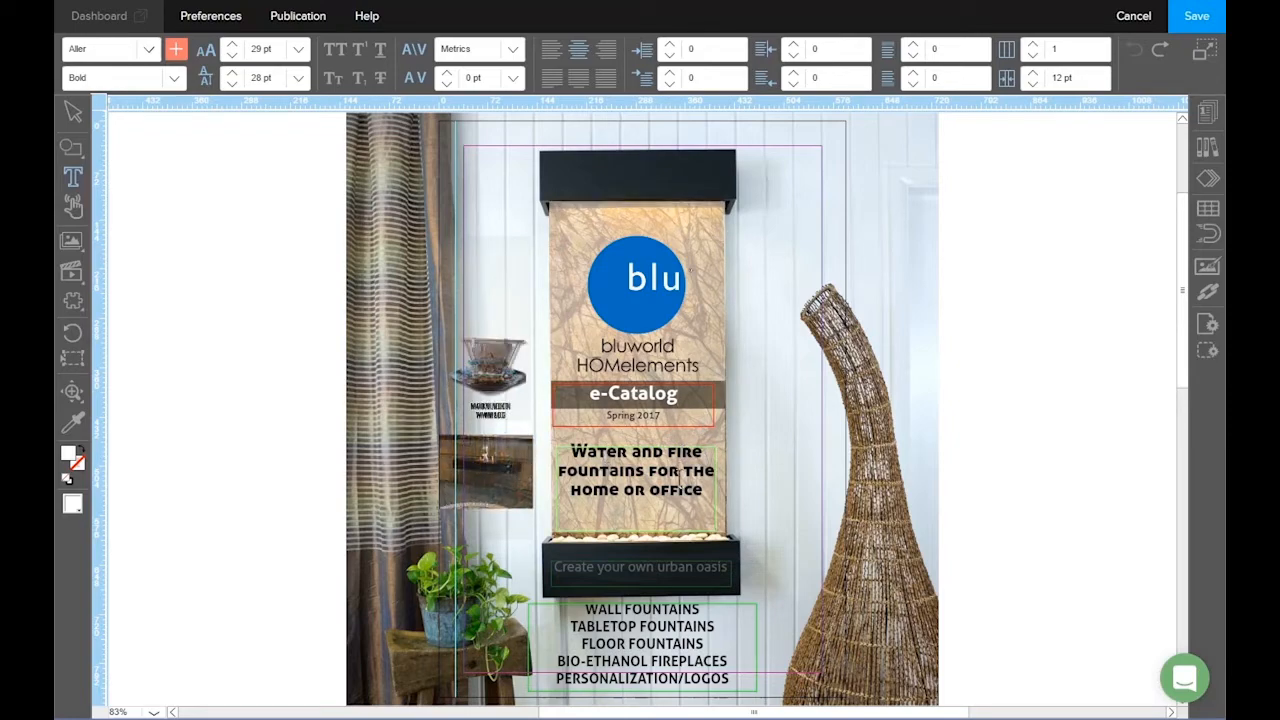
- Try the Romeral and Milford Light fonts on the "Water and fire fountains" tagline and set it to Milford Hollow
click(678, 478)
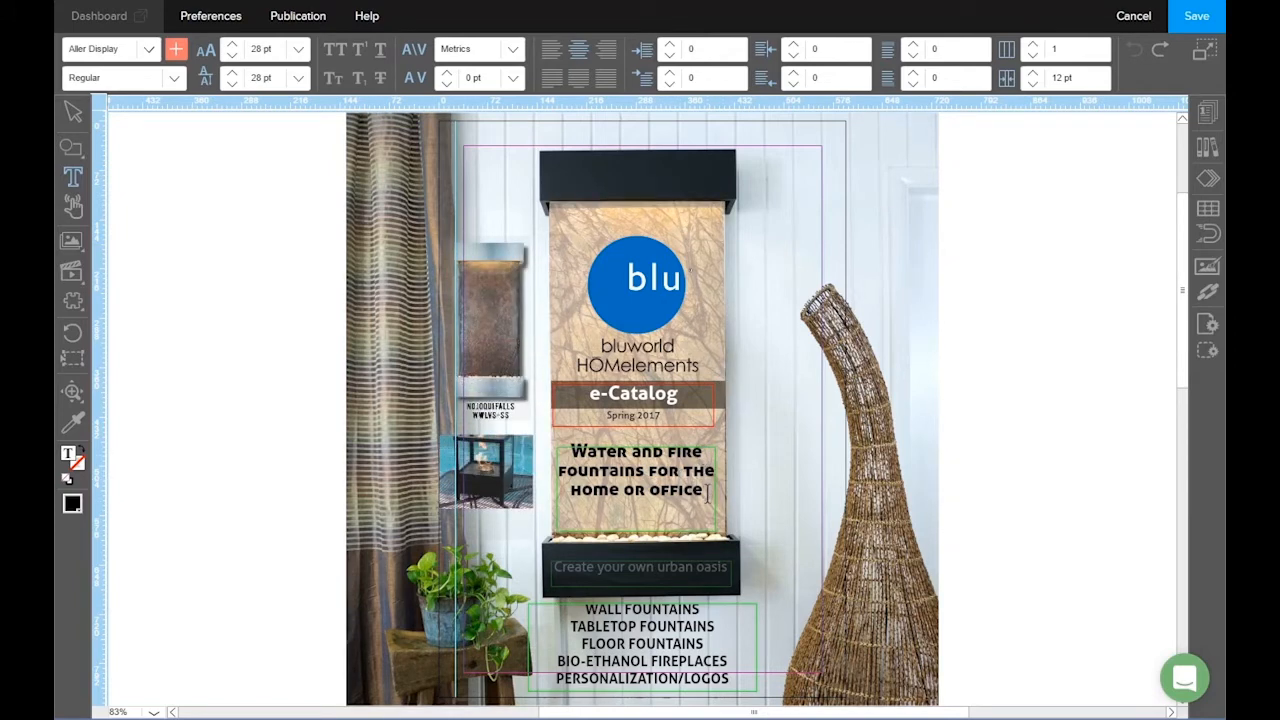
drag(706, 492, 575, 447)
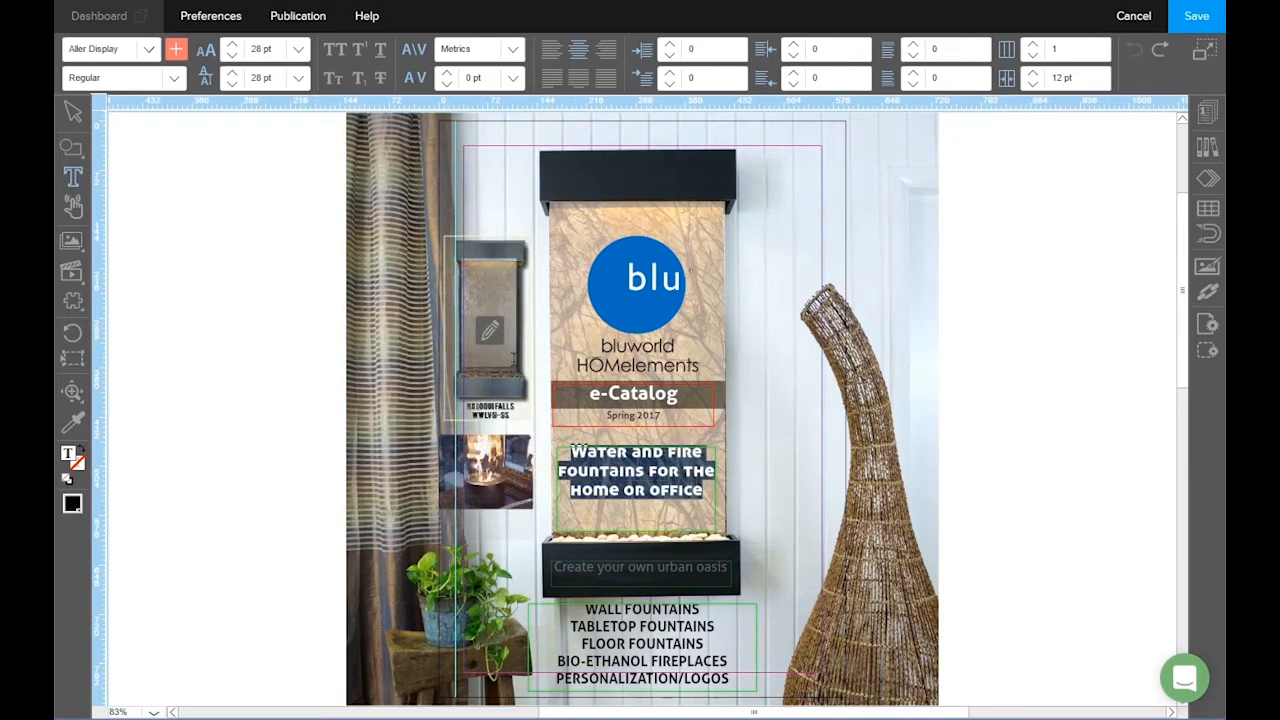
click(150, 50)
key(Up)
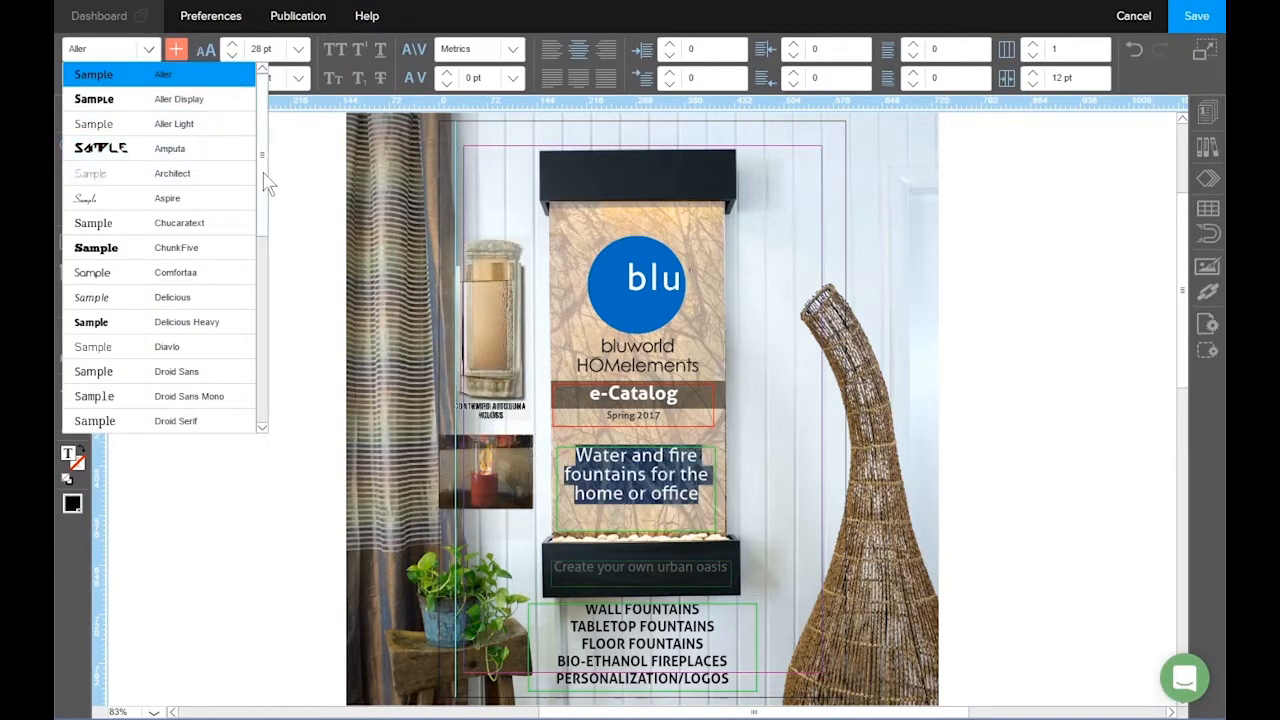
drag(268, 203, 268, 398)
scroll(268, 363, up, 1)
click(105, 318)
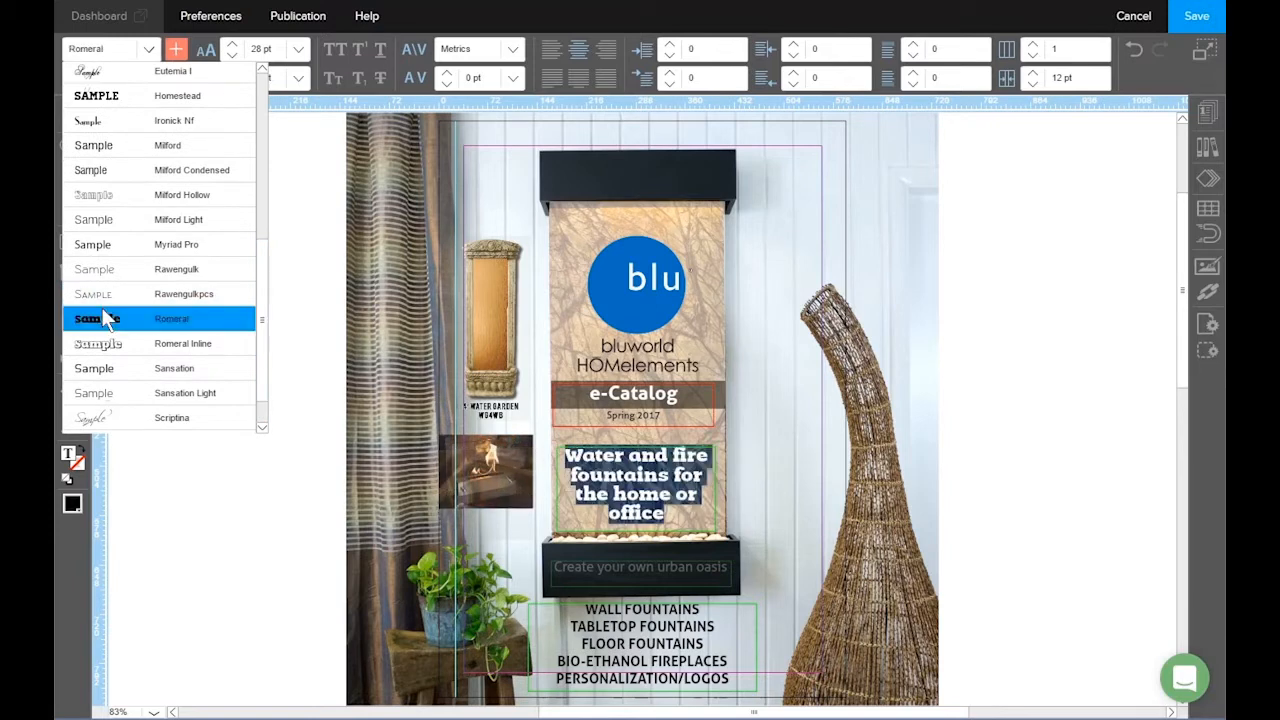
click(152, 52)
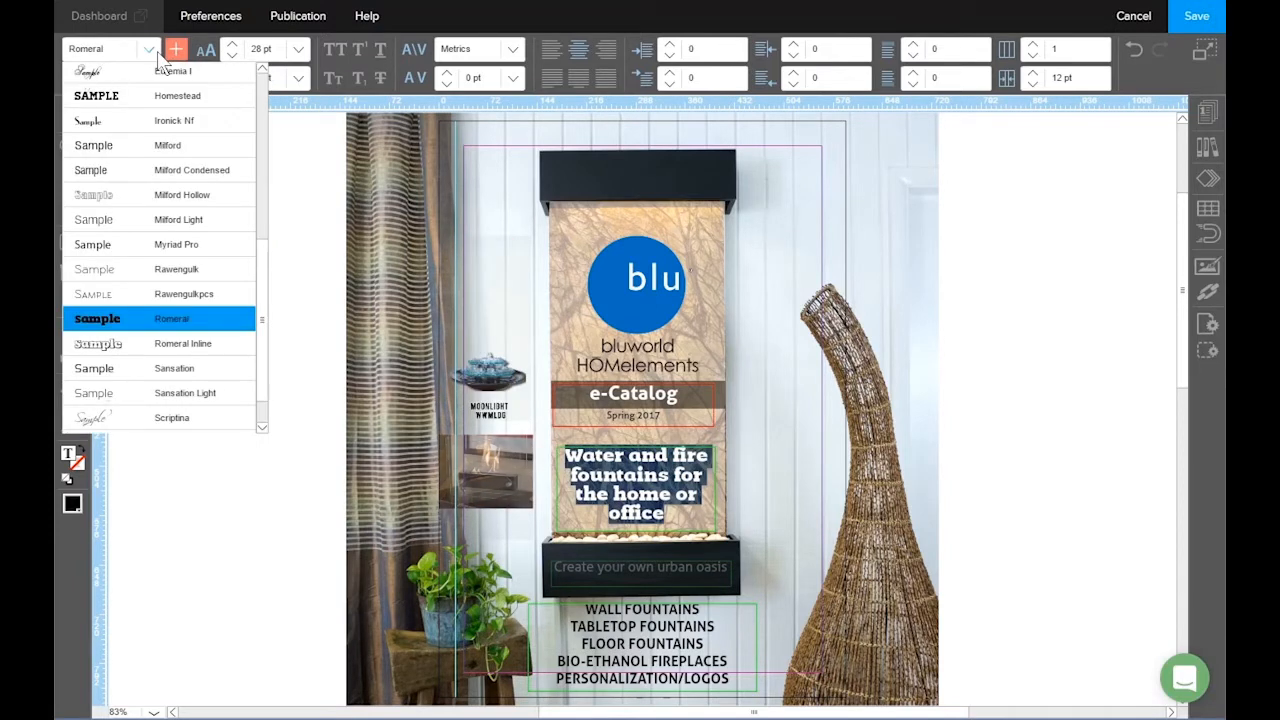
click(153, 219)
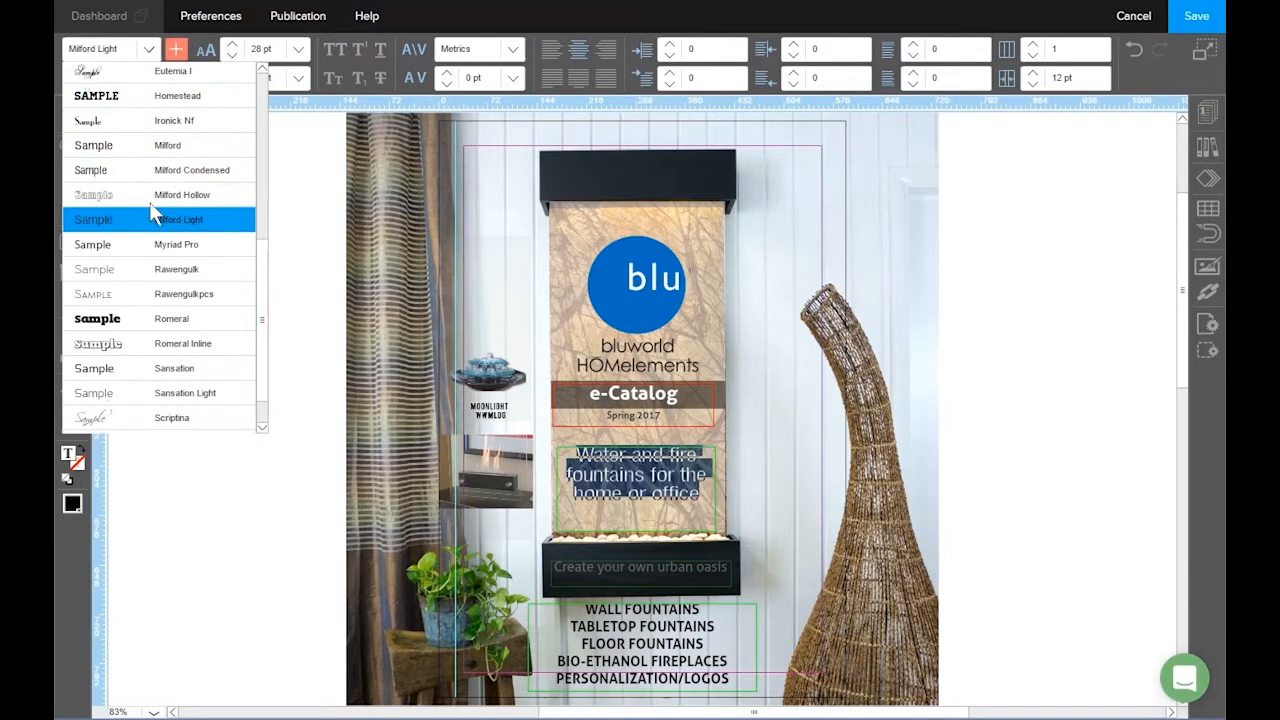
click(148, 196)
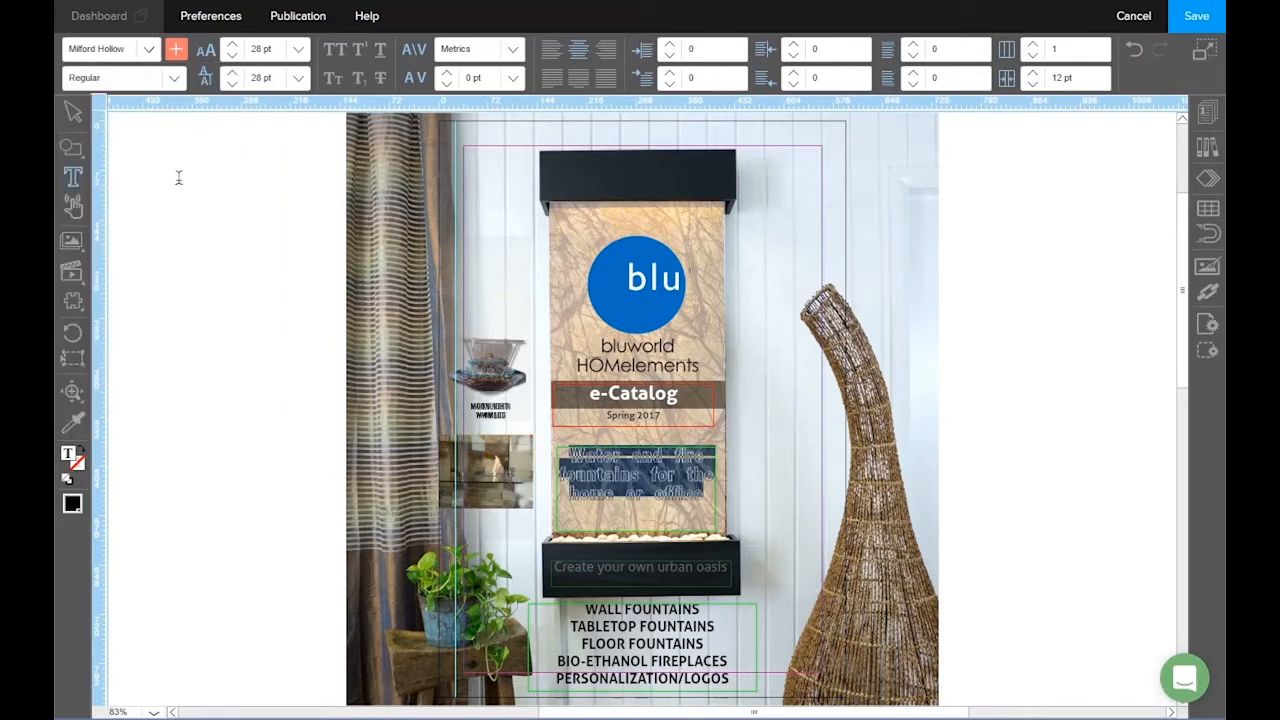
- Try Milford Light and Aspire on the fountains tagline, and set its font back to Aller Display
click(720, 428)
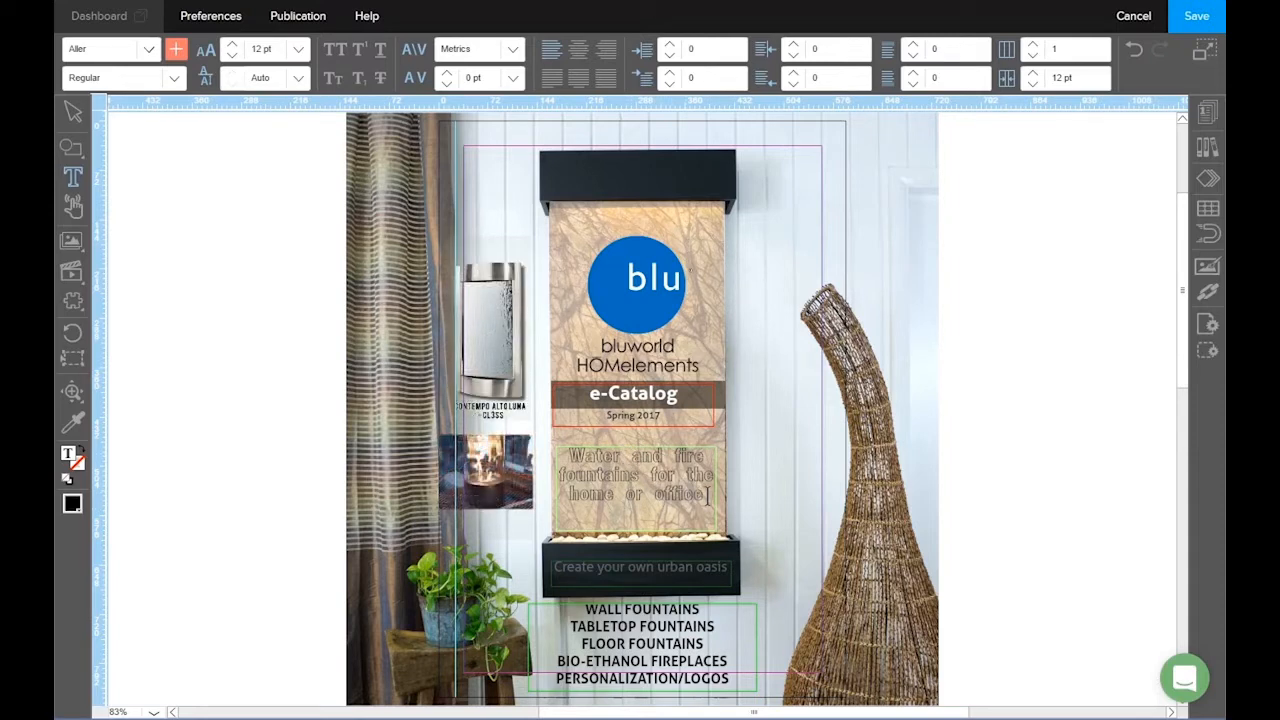
drag(707, 497, 343, 170)
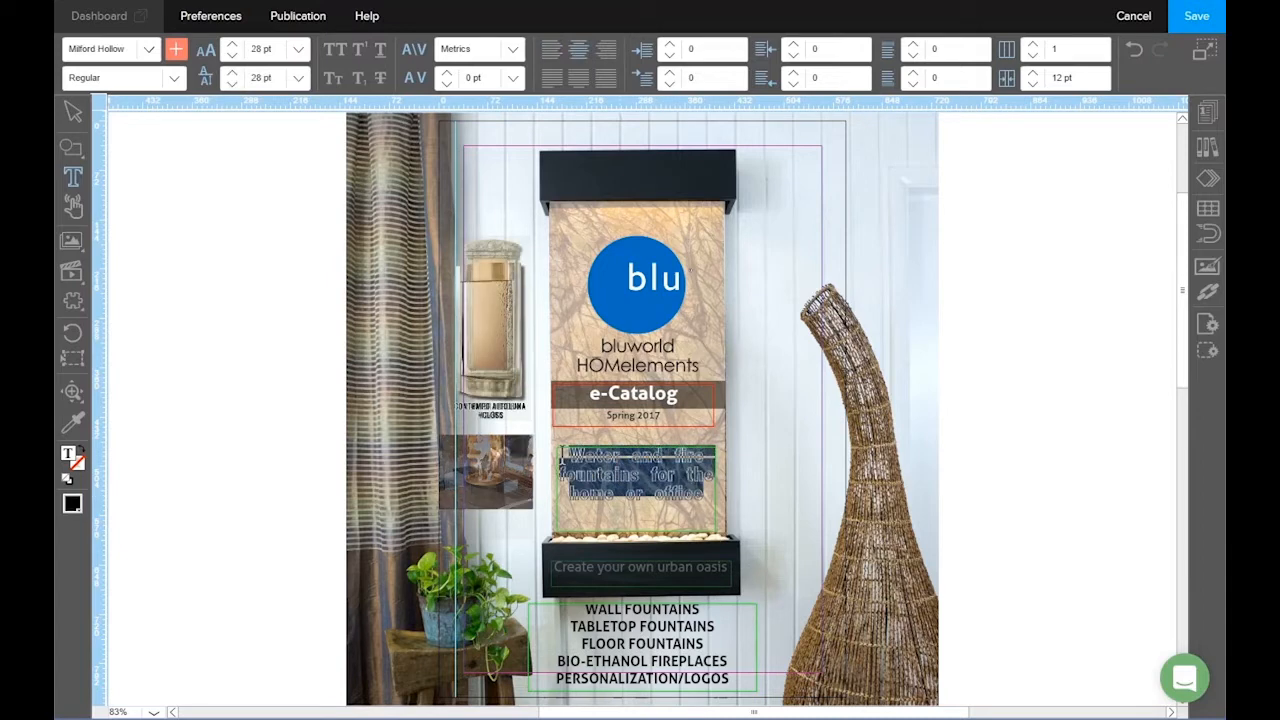
click(149, 49)
key(Down)
drag(266, 263, 266, 85)
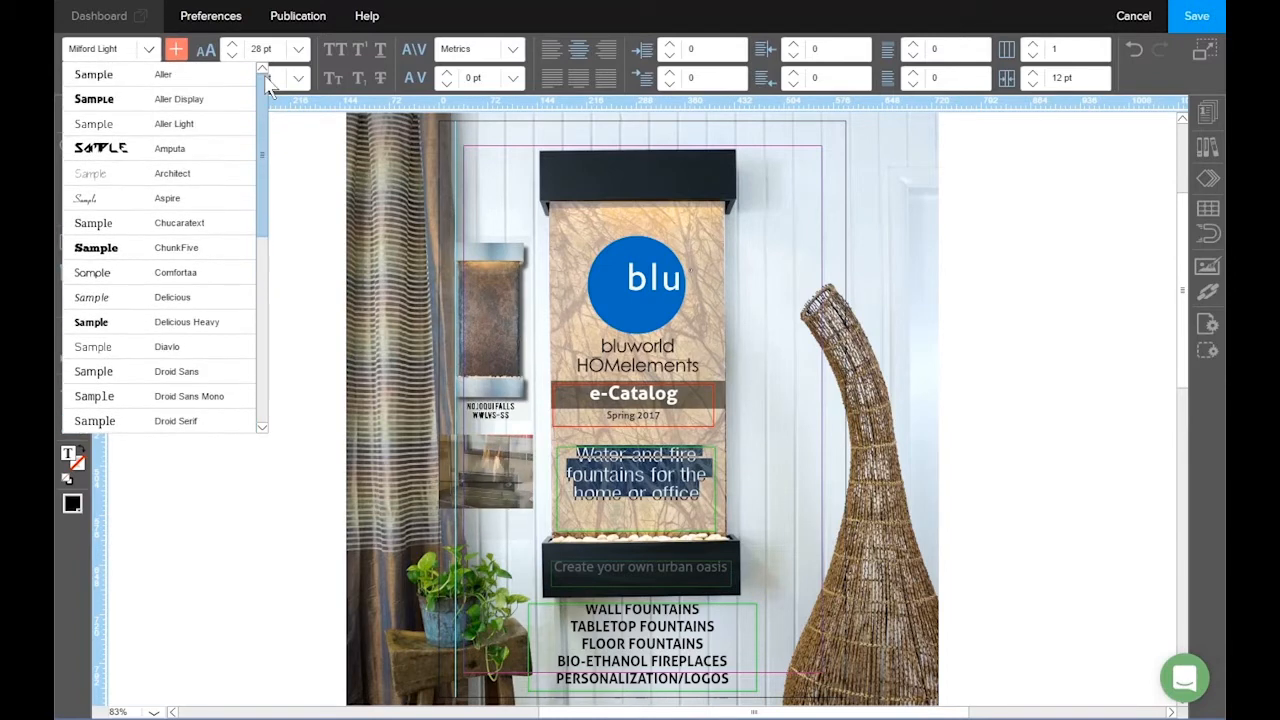
click(230, 99)
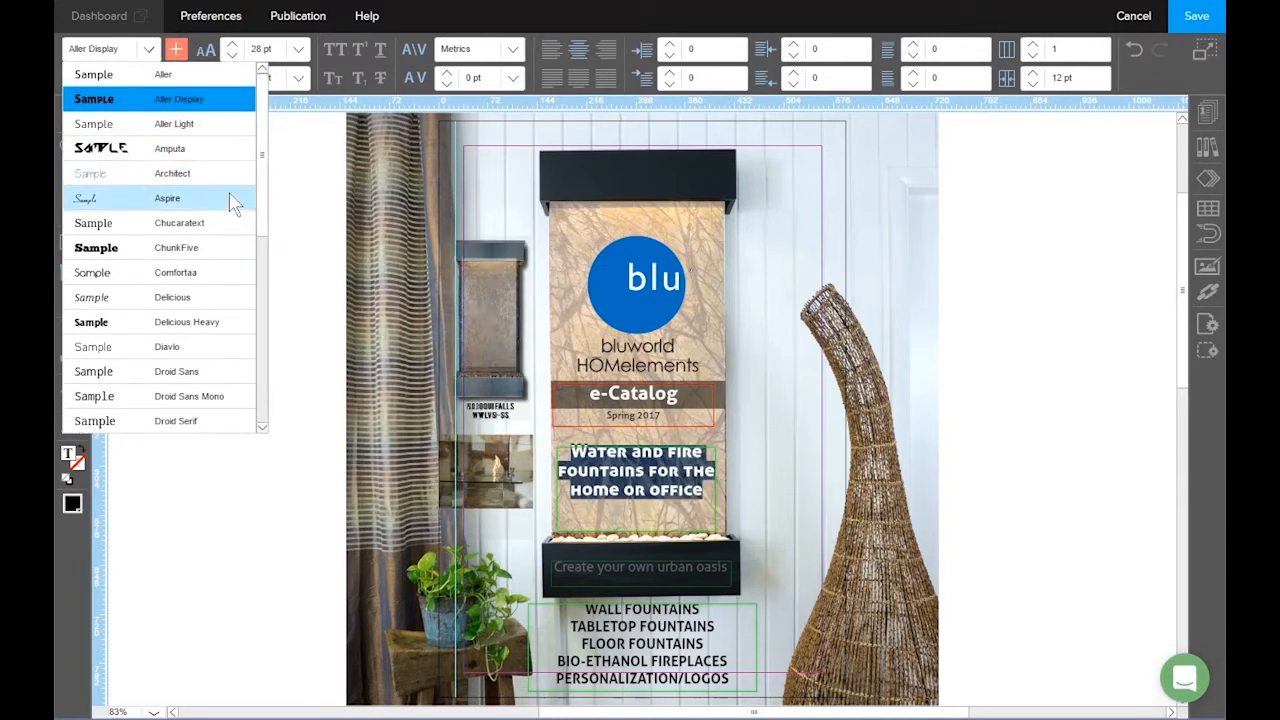
click(230, 200)
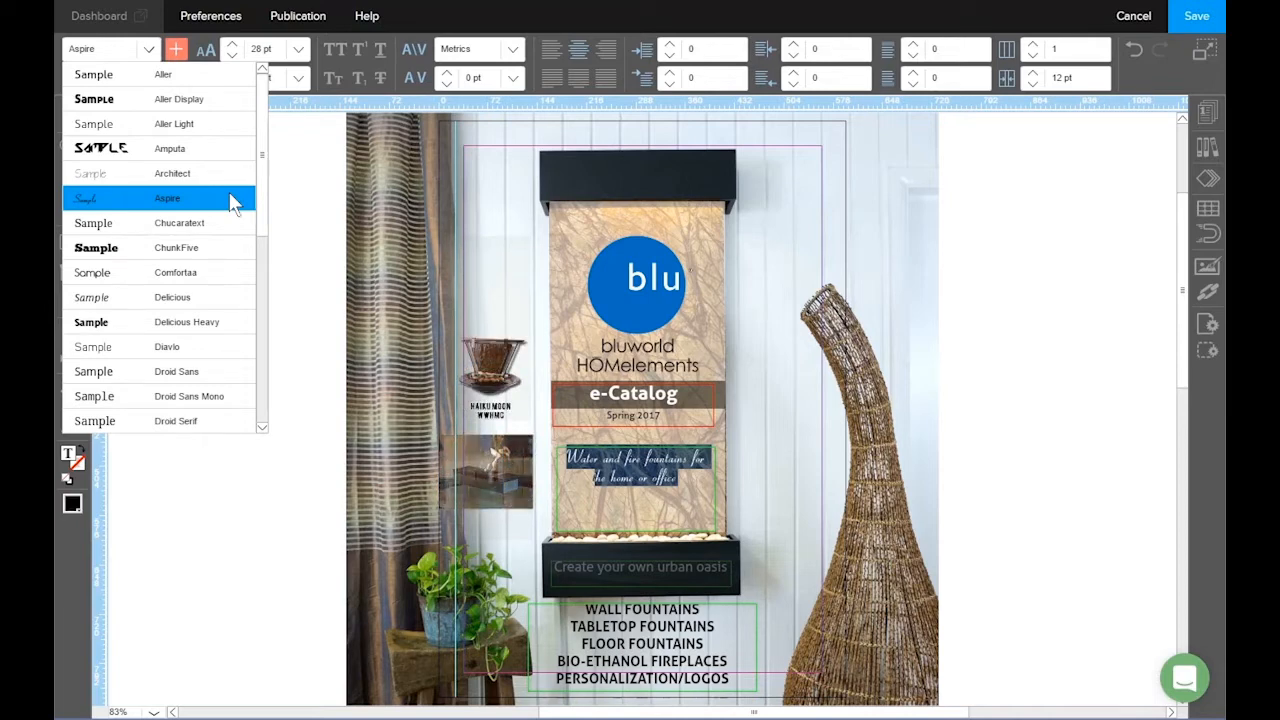
click(187, 108)
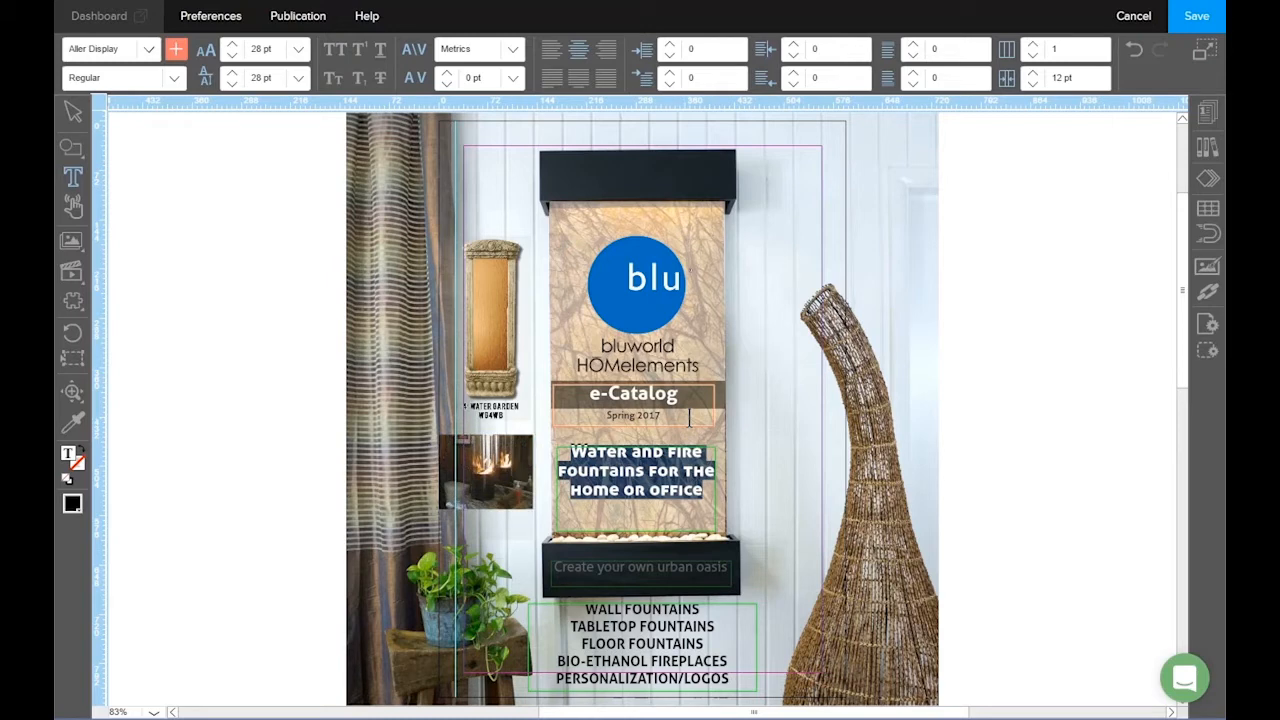
- Raise the whole fountains tagline's font size to 35 pt, and bring it back down to 28 pt
click(689, 418)
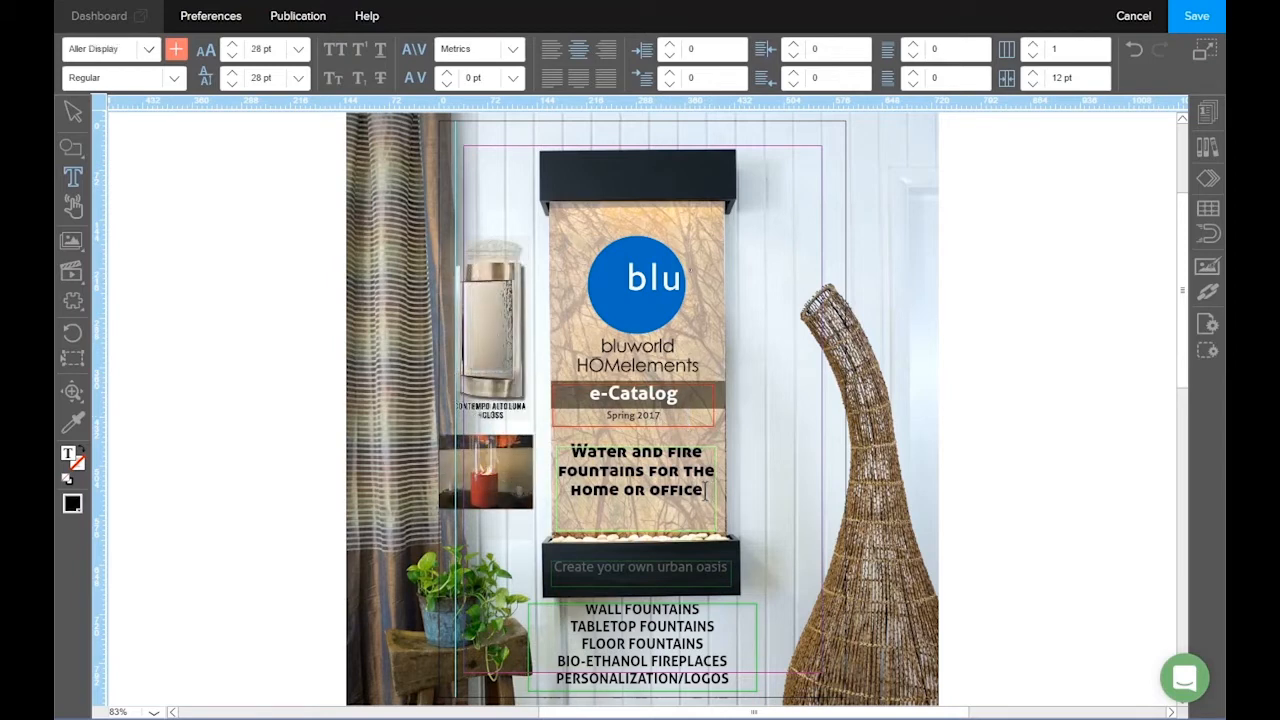
drag(705, 490, 570, 452)
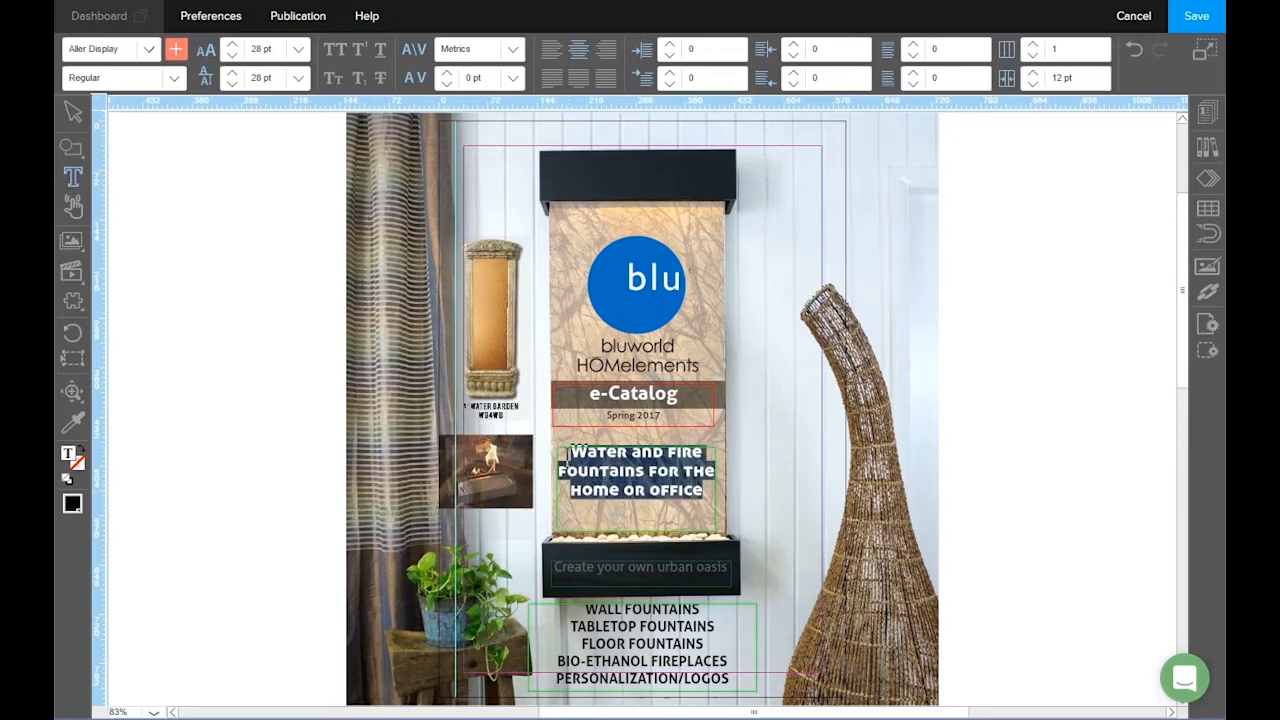
mouse_move(228, 20)
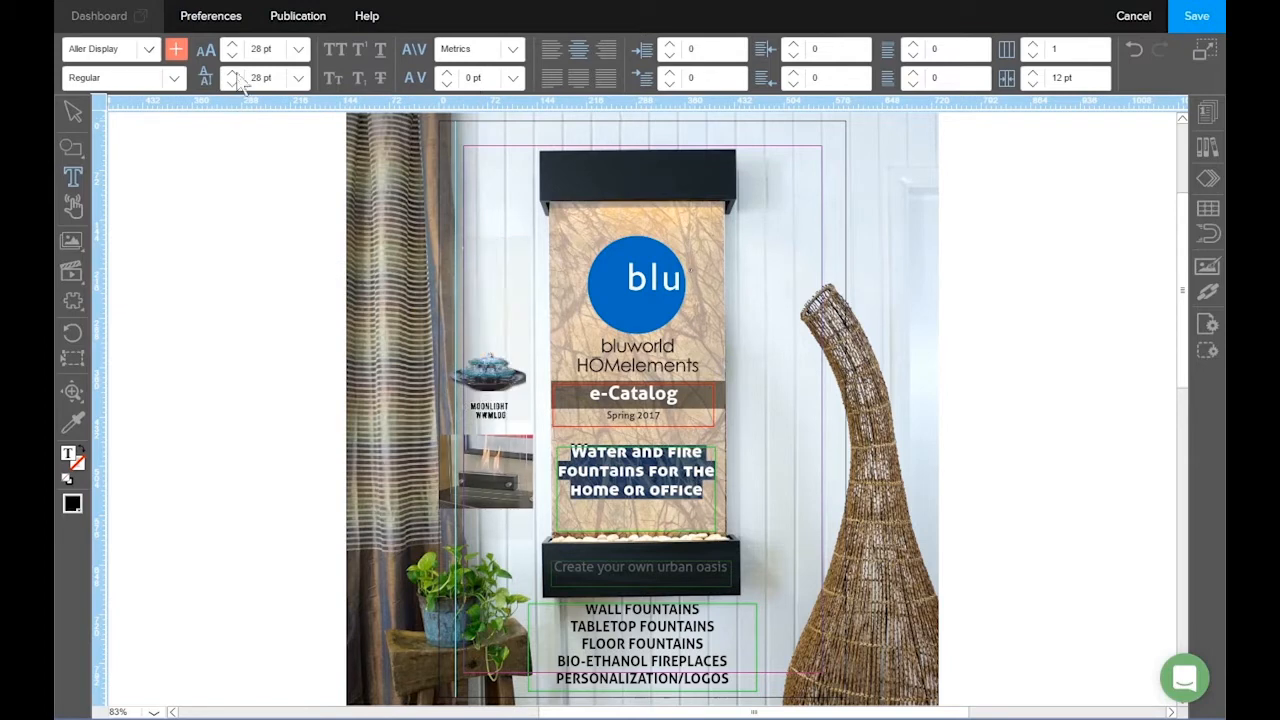
click(233, 45)
click(233, 45)
click(233, 45)
click(233, 45)
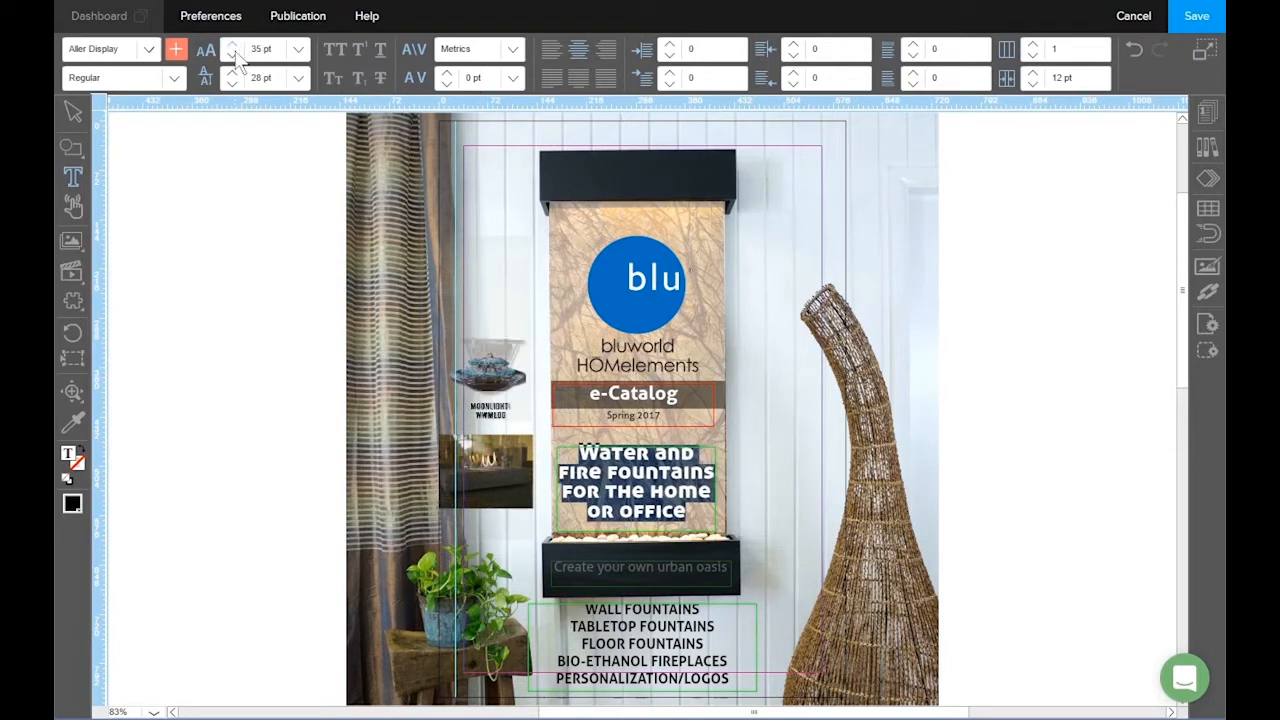
click(233, 56)
click(233, 56)
click(233, 56)
click(233, 56)
click(233, 56)
click(233, 56)
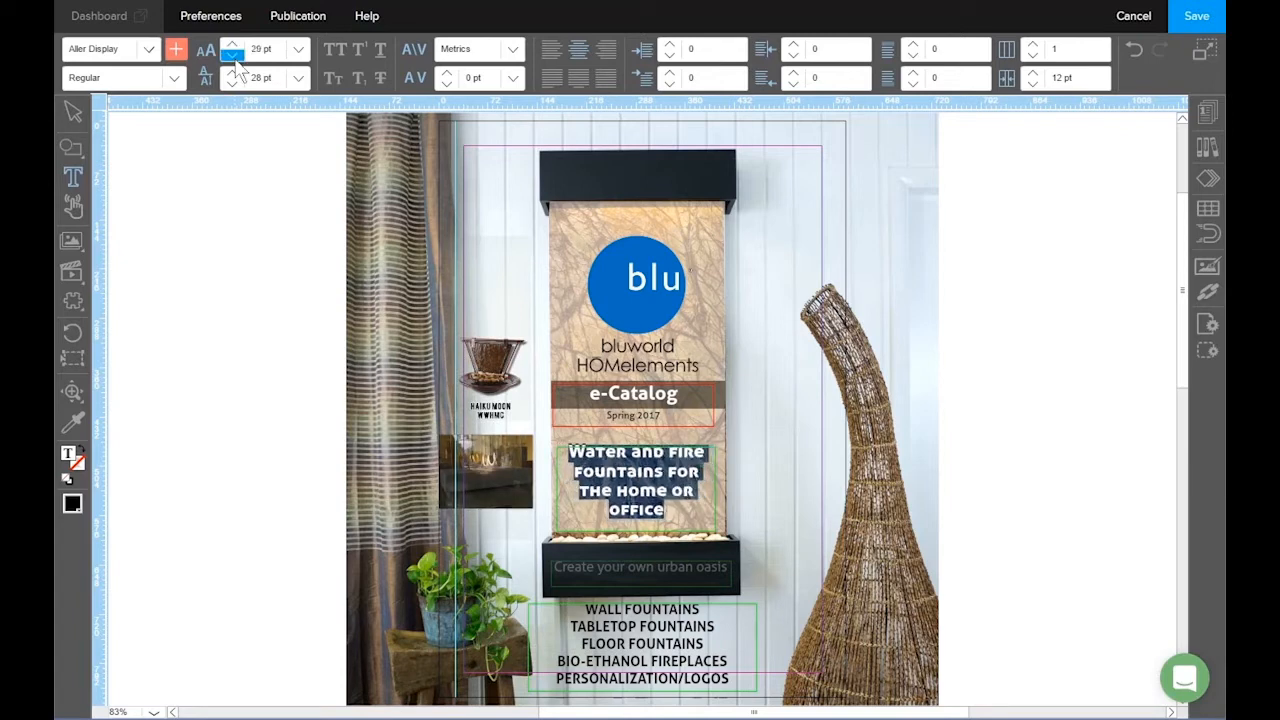
click(233, 56)
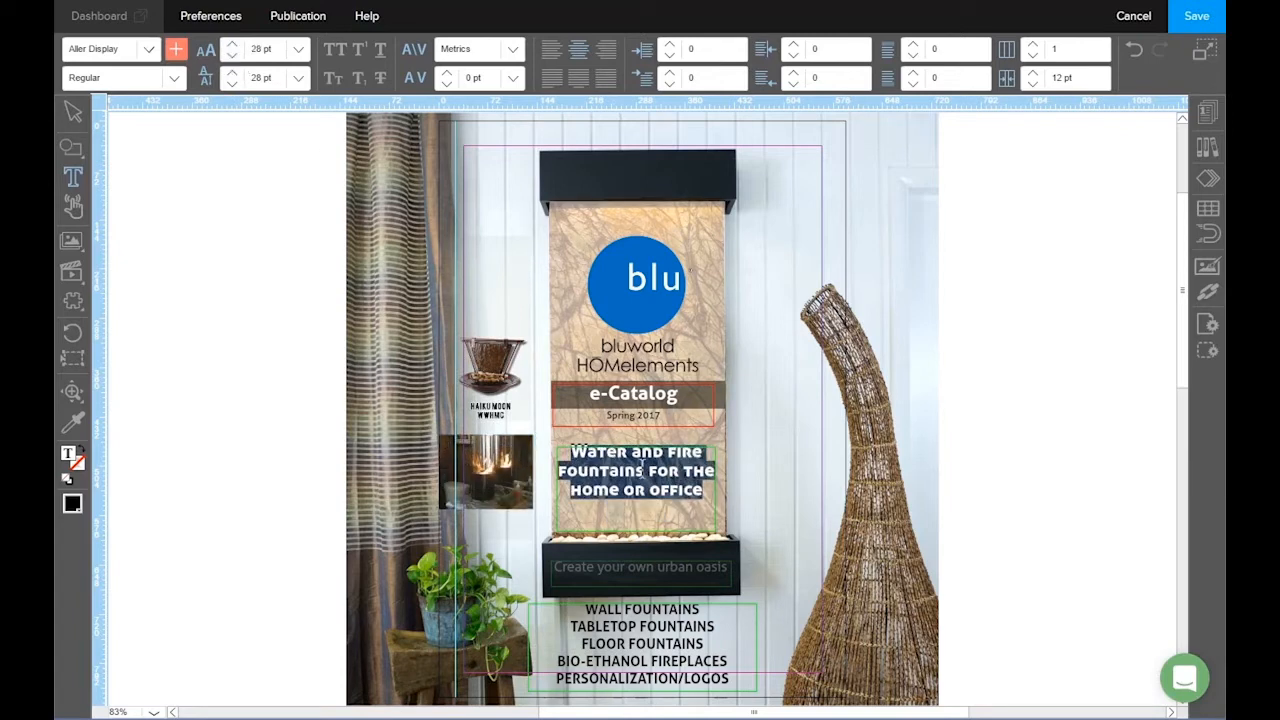
- Enlarge only the tagline's last line, "home or office", to 34 pt
click(701, 489)
drag(701, 489, 569, 490)
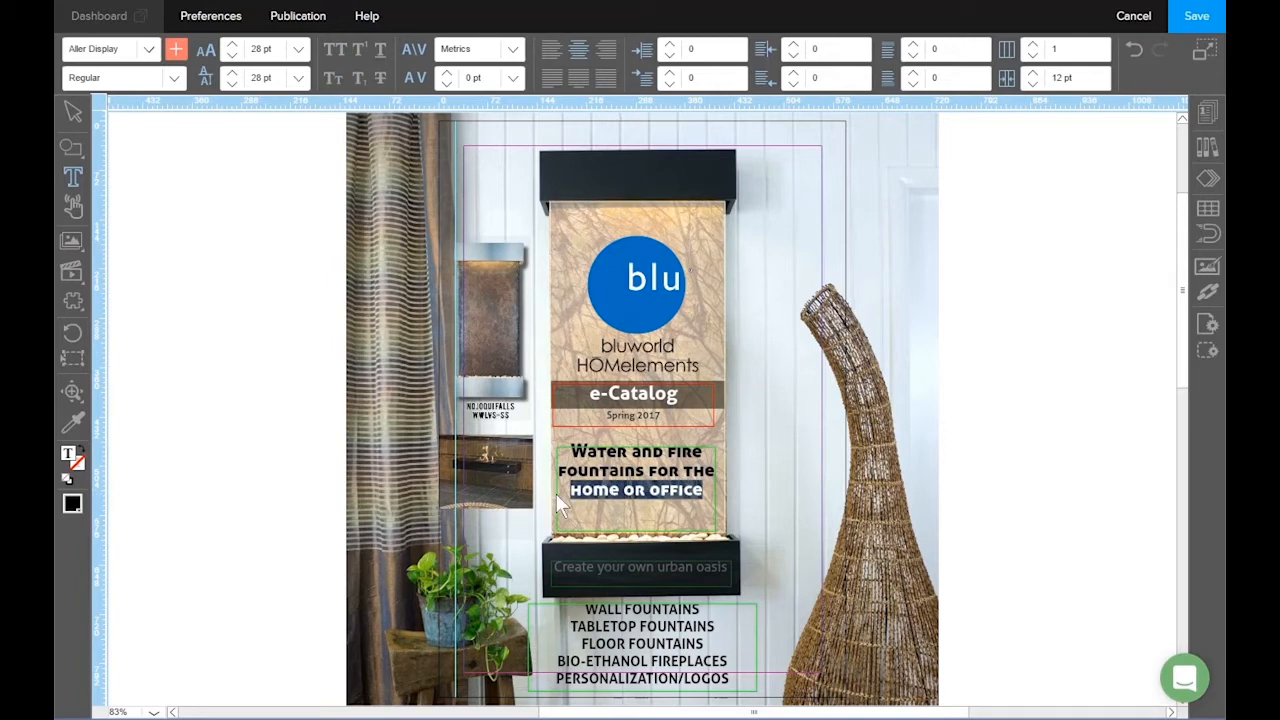
click(232, 44)
click(232, 44)
click(232, 44)
click(232, 44)
click(232, 44)
click(232, 44)
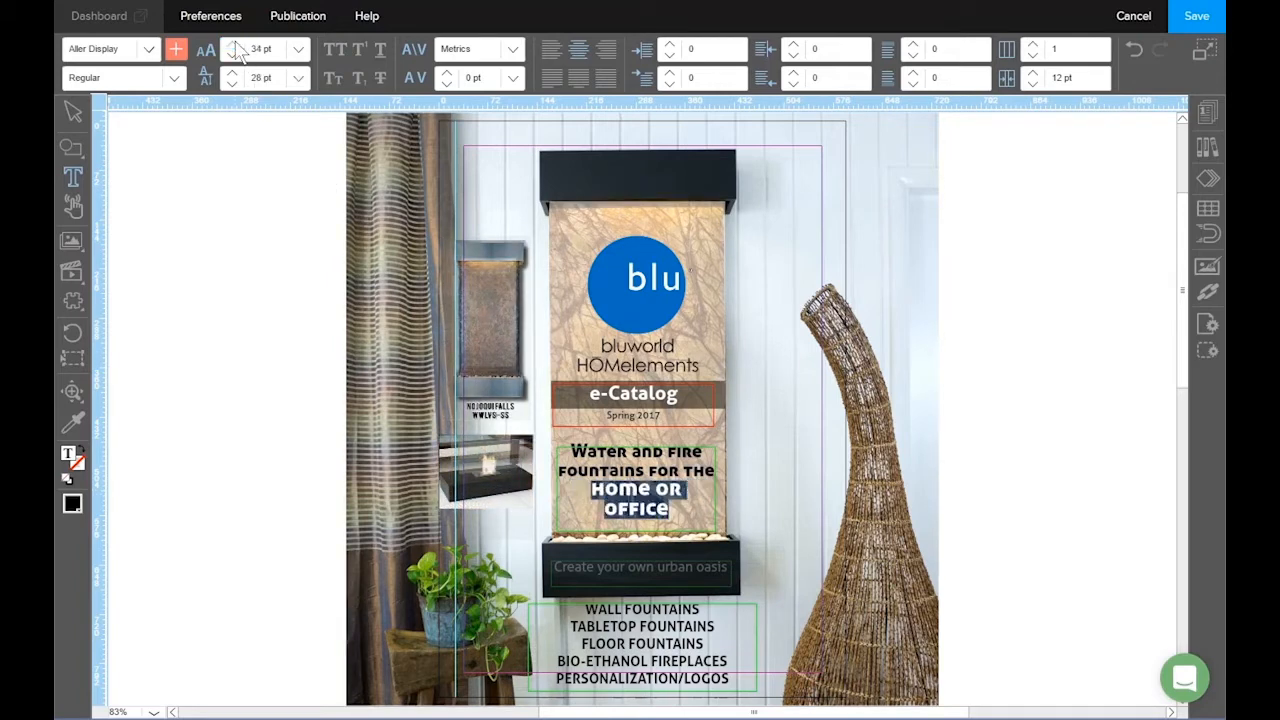
- Reduce the font size of the tagline's "home or office" line to 19 pt
click(234, 56)
click(234, 56)
click(234, 56)
click(234, 56)
click(234, 56)
click(234, 56)
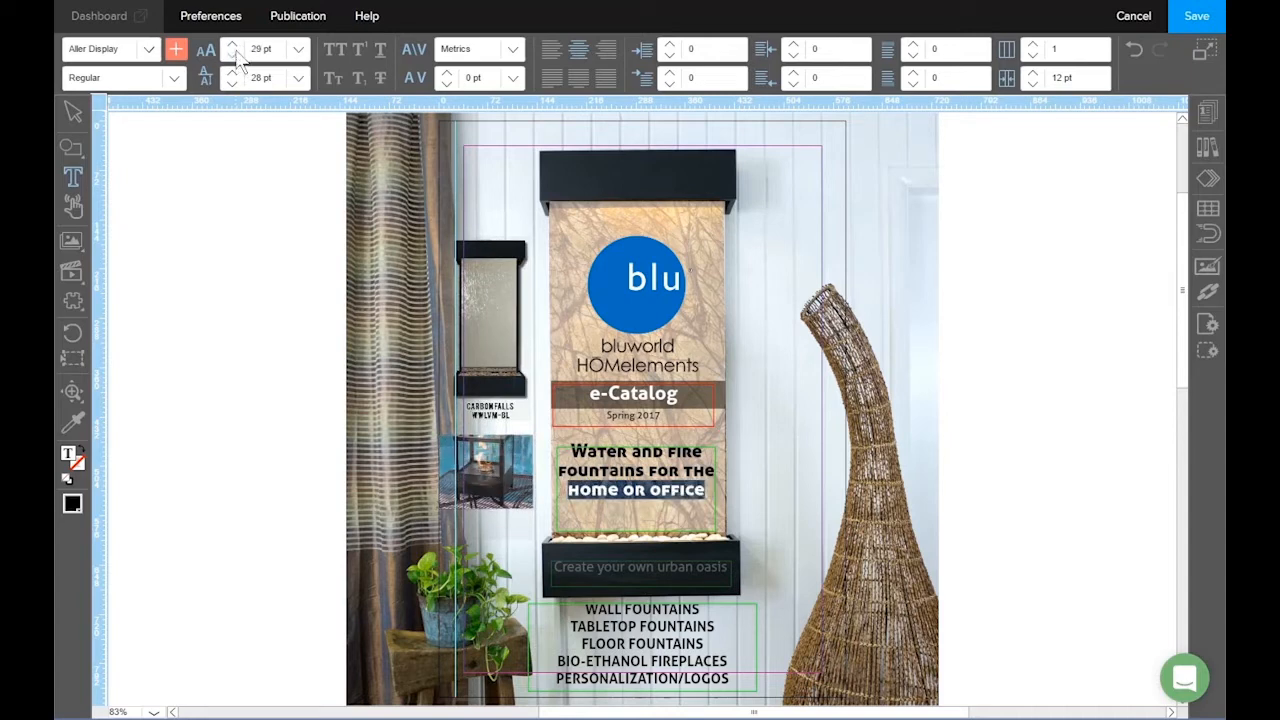
double_click(234, 56)
double_click(234, 56)
double_click(234, 56)
double_click(234, 56)
click(234, 56)
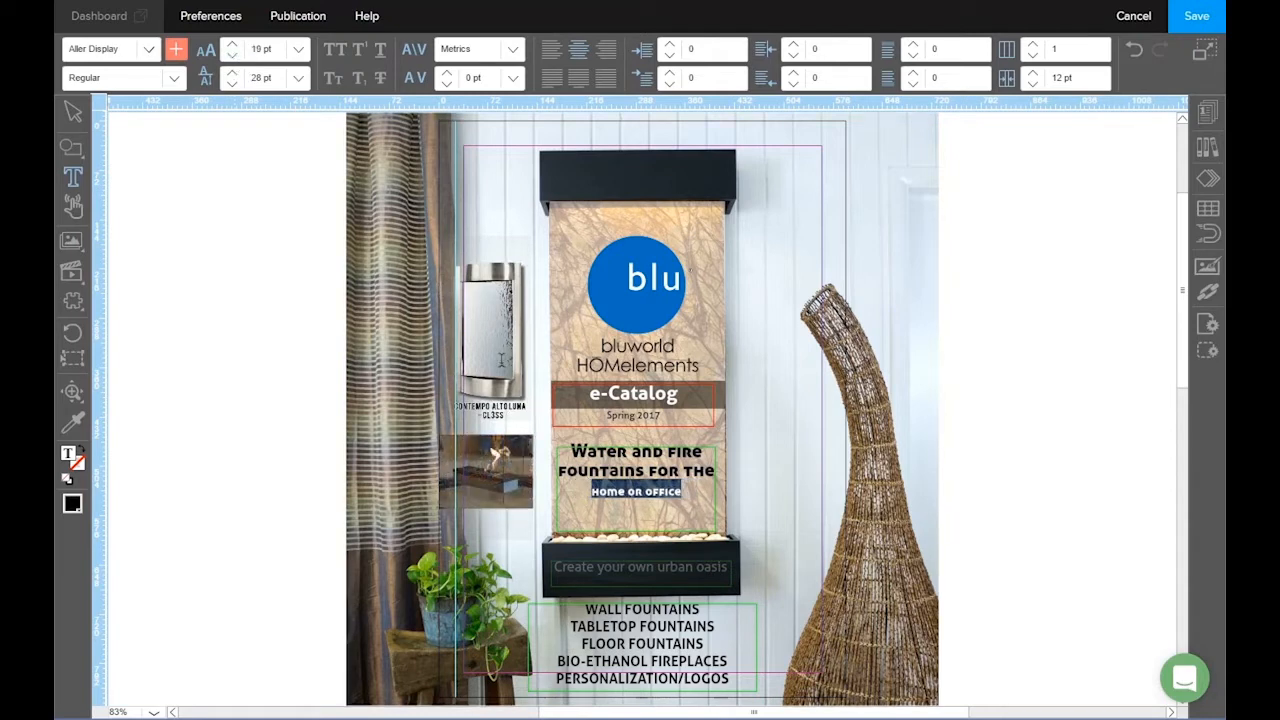
- Select the entire fountains tagline and set its font size to the preset 18 pt
click(688, 497)
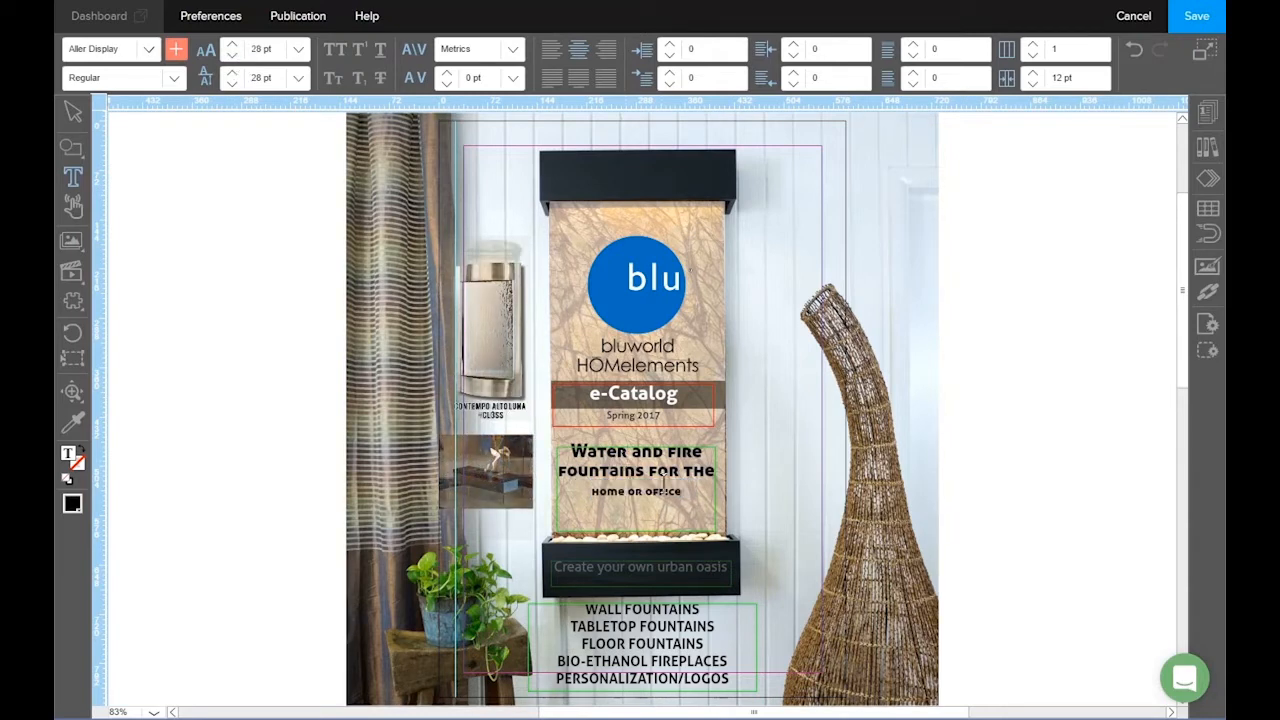
drag(688, 497, 333, 120)
click(298, 49)
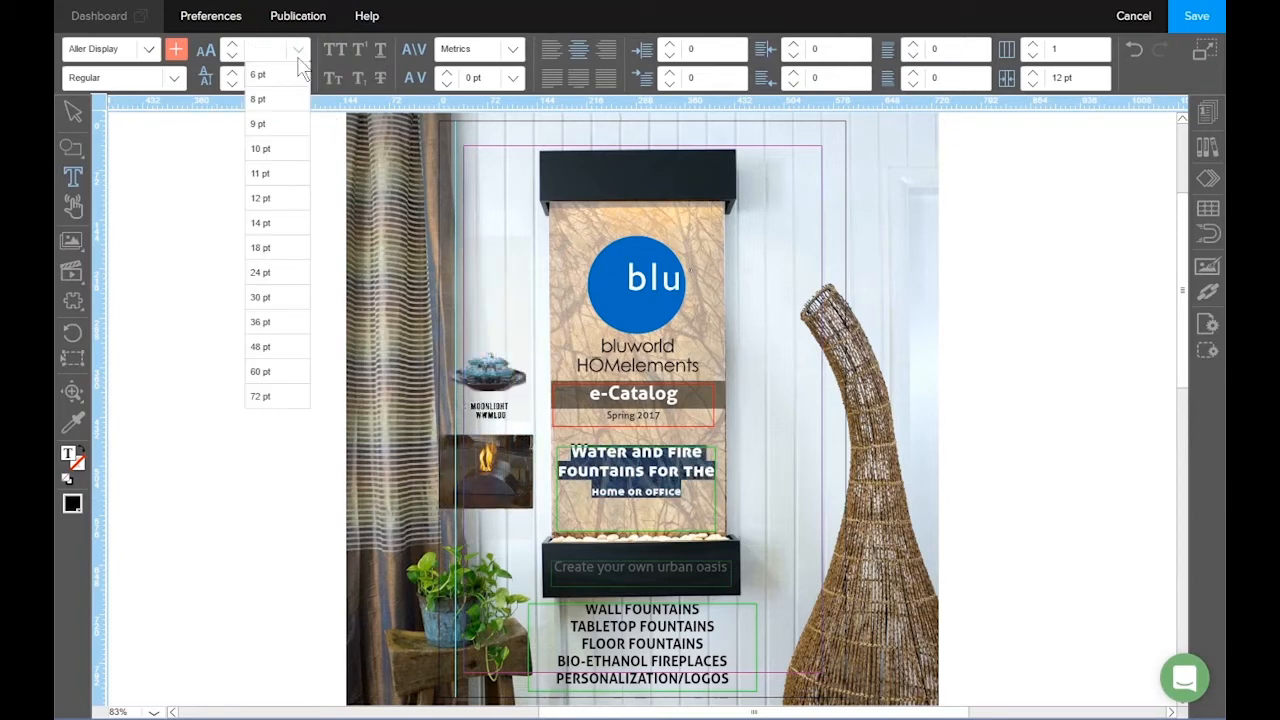
click(283, 247)
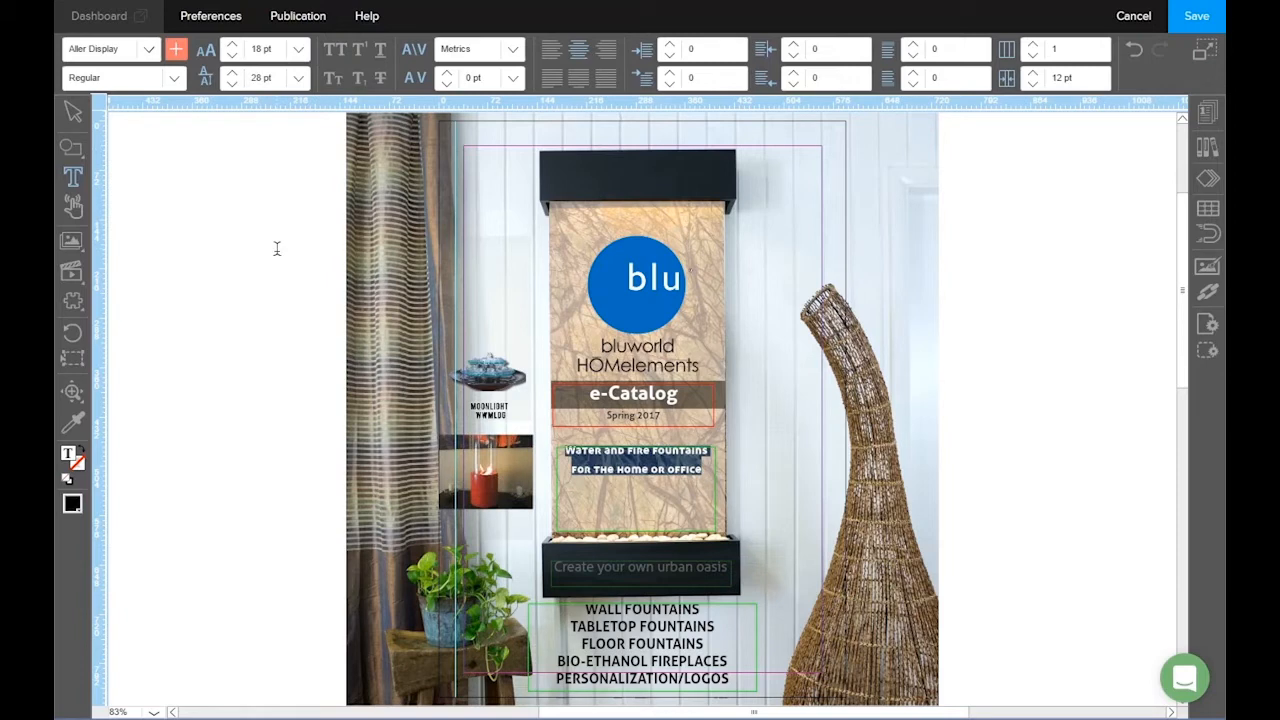
- Increase the font size of the entire fountains tagline to 27 pt
click(232, 48)
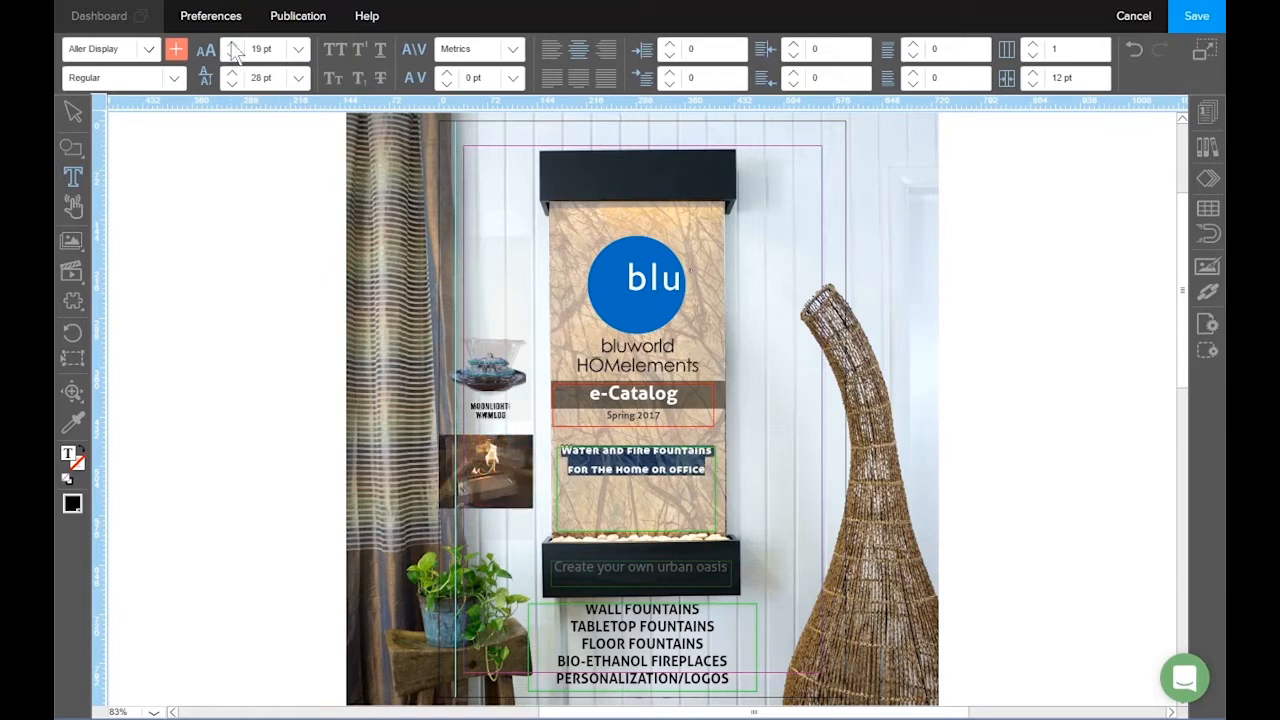
click(232, 48)
click(232, 48)
click(232, 48)
click(232, 48)
click(232, 48)
click(232, 48)
click(232, 48)
click(232, 48)
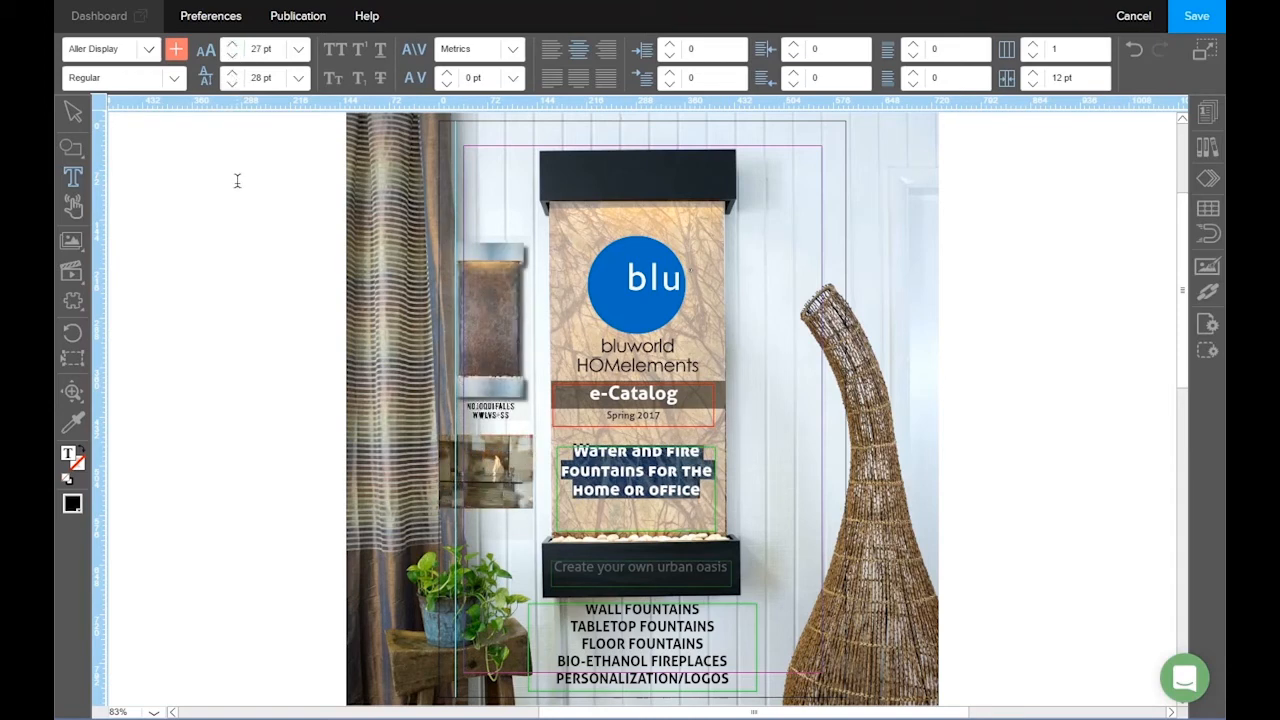
- Increase the line spacing of the selected fountains tagline to 37 pt
click(232, 72)
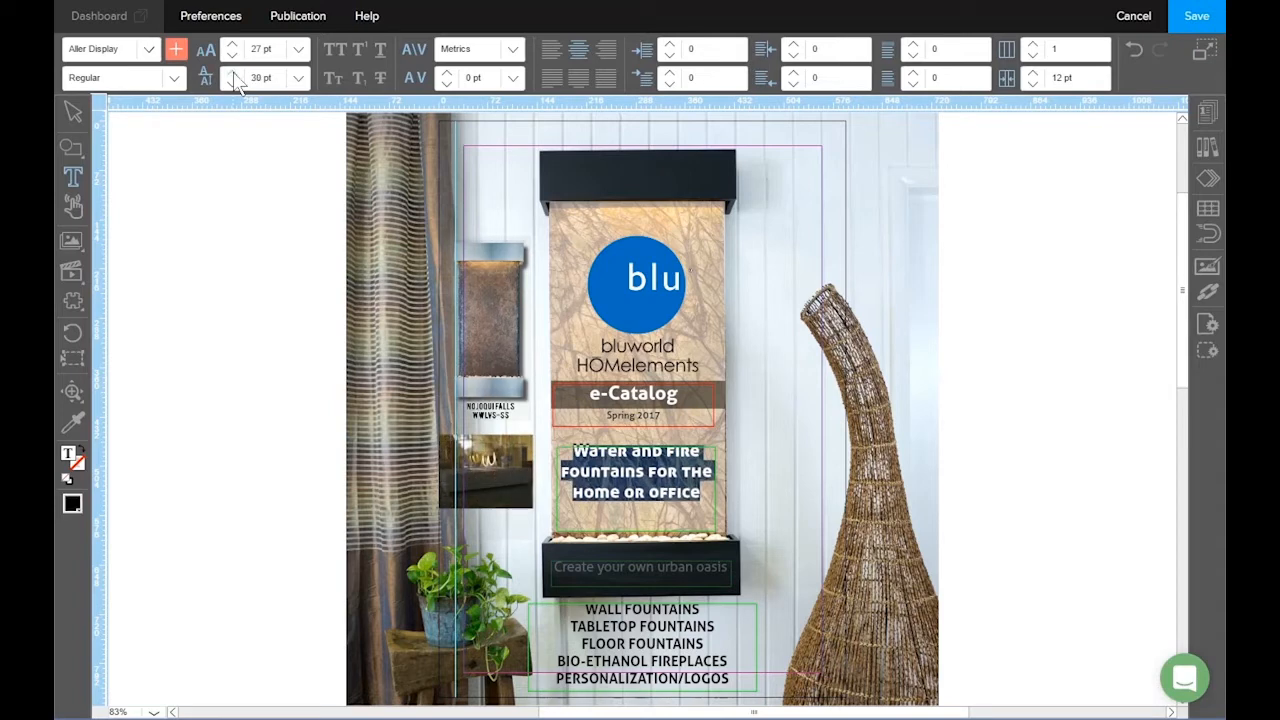
click(232, 72)
click(232, 72)
click(232, 72)
click(232, 72)
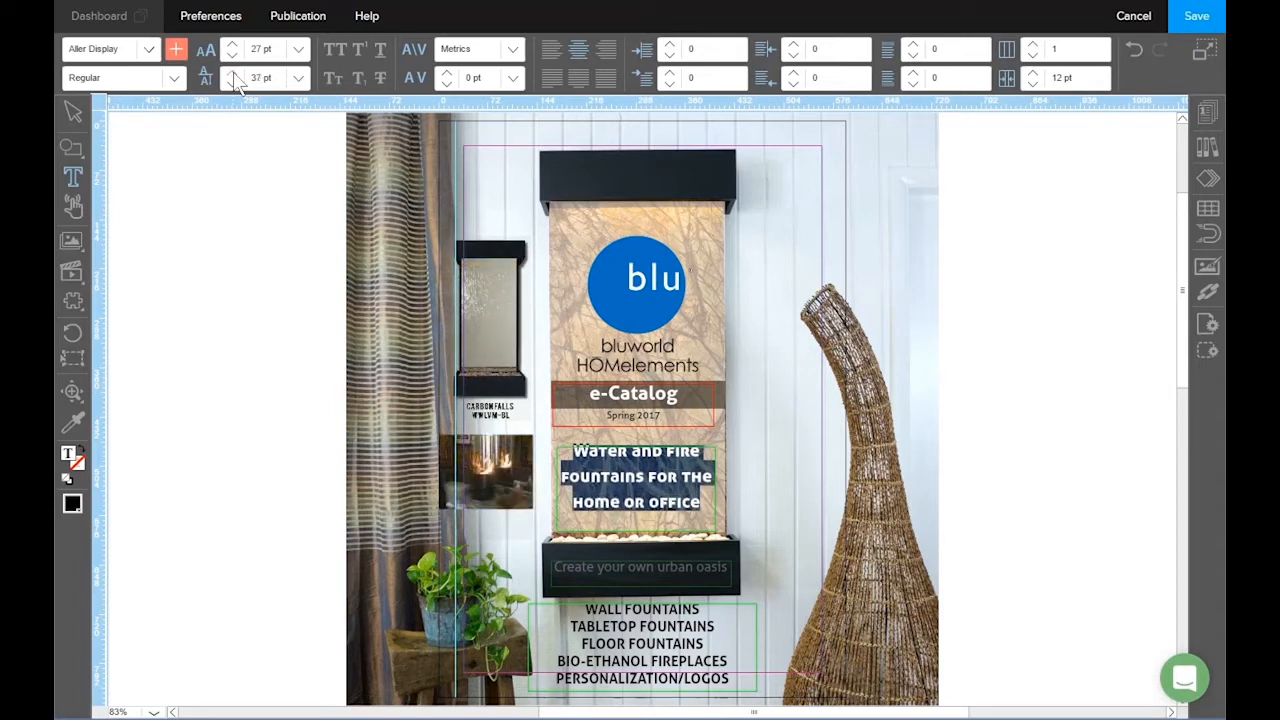
- Reduce the line spacing of the fountains tagline to 30 pt
click(232, 83)
click(232, 83)
click(232, 83)
click(232, 83)
click(232, 83)
click(232, 83)
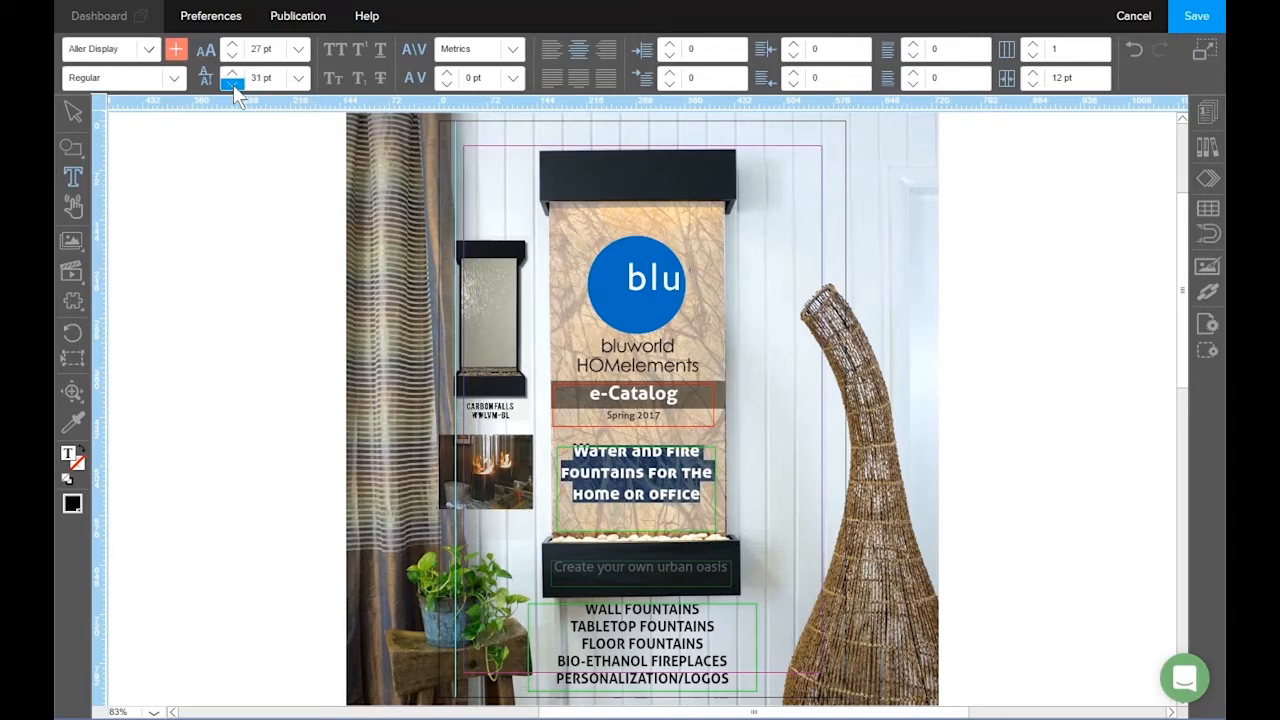
click(232, 83)
- Tighten the tagline's letter spacing to -2 pt, restore it to 0 pt, and deselect the text
click(448, 84)
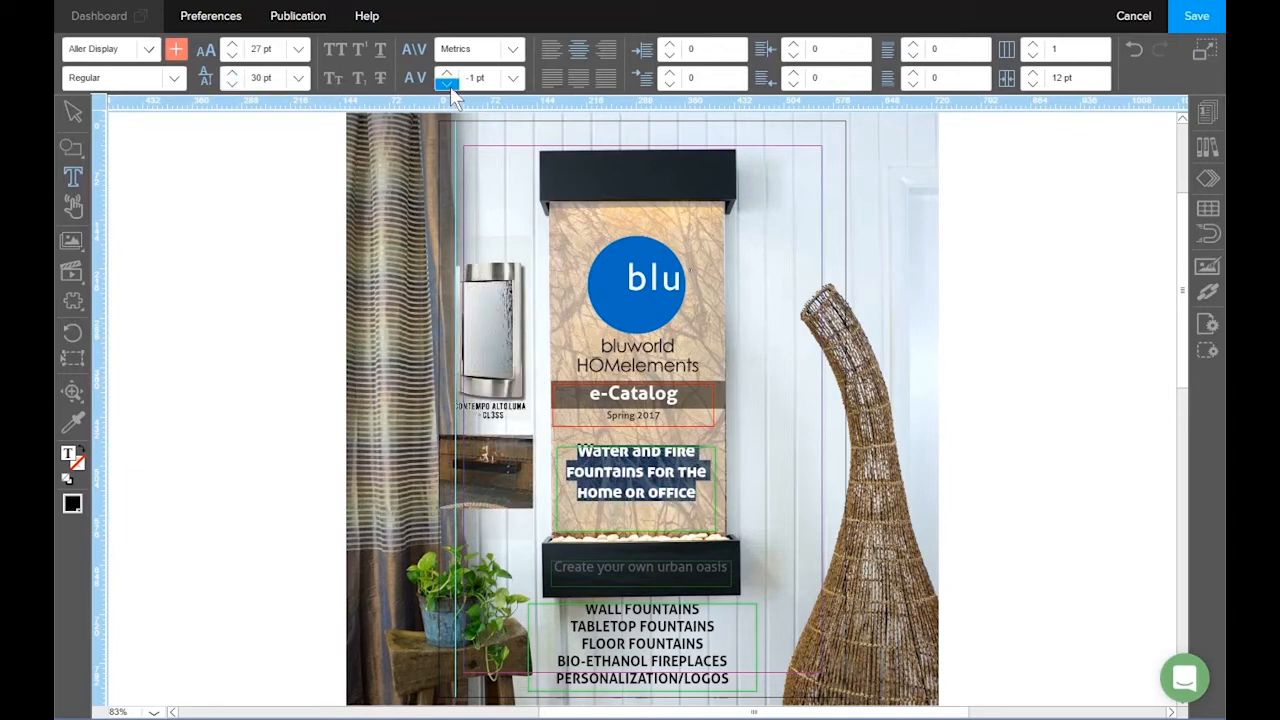
click(448, 84)
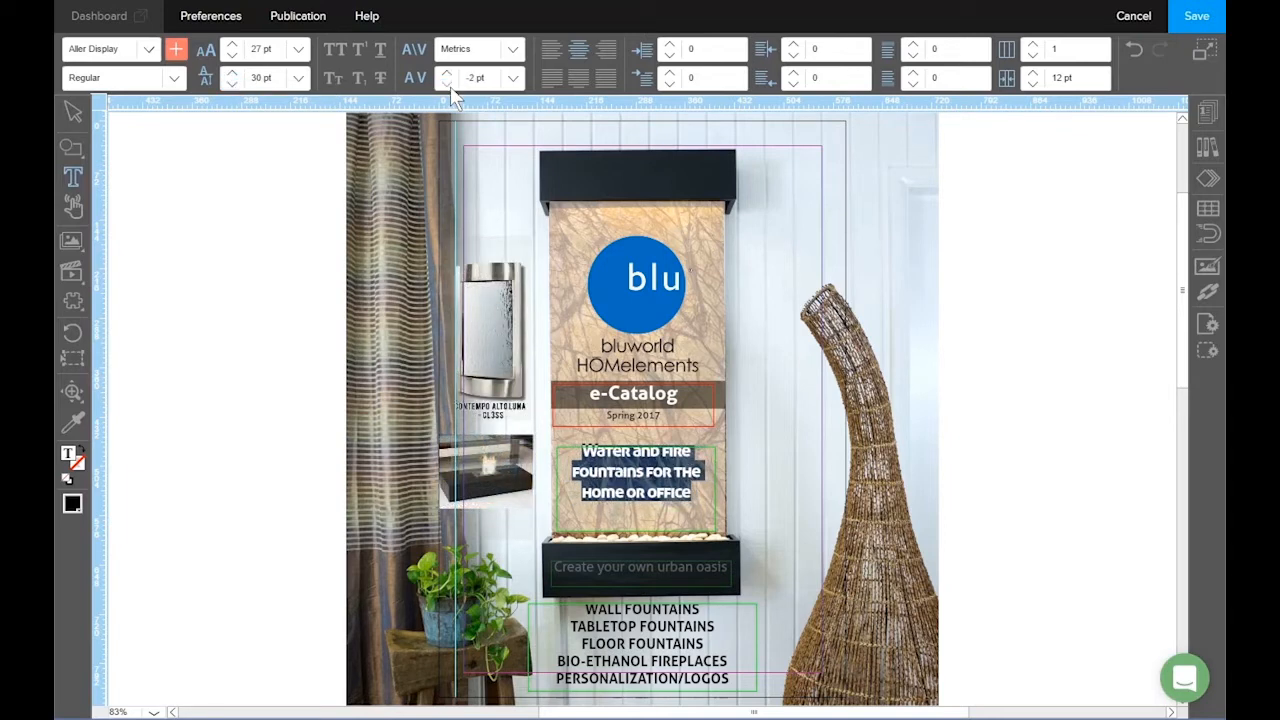
click(449, 80)
click(449, 80)
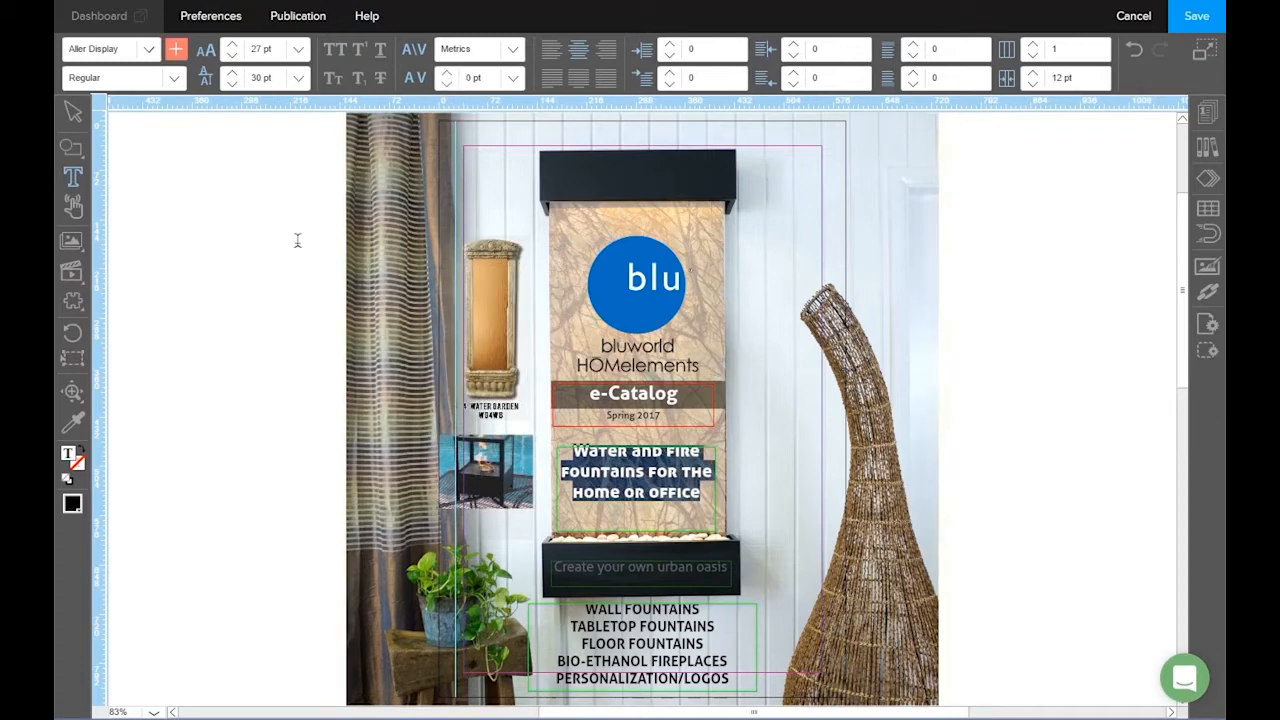
click(597, 470)
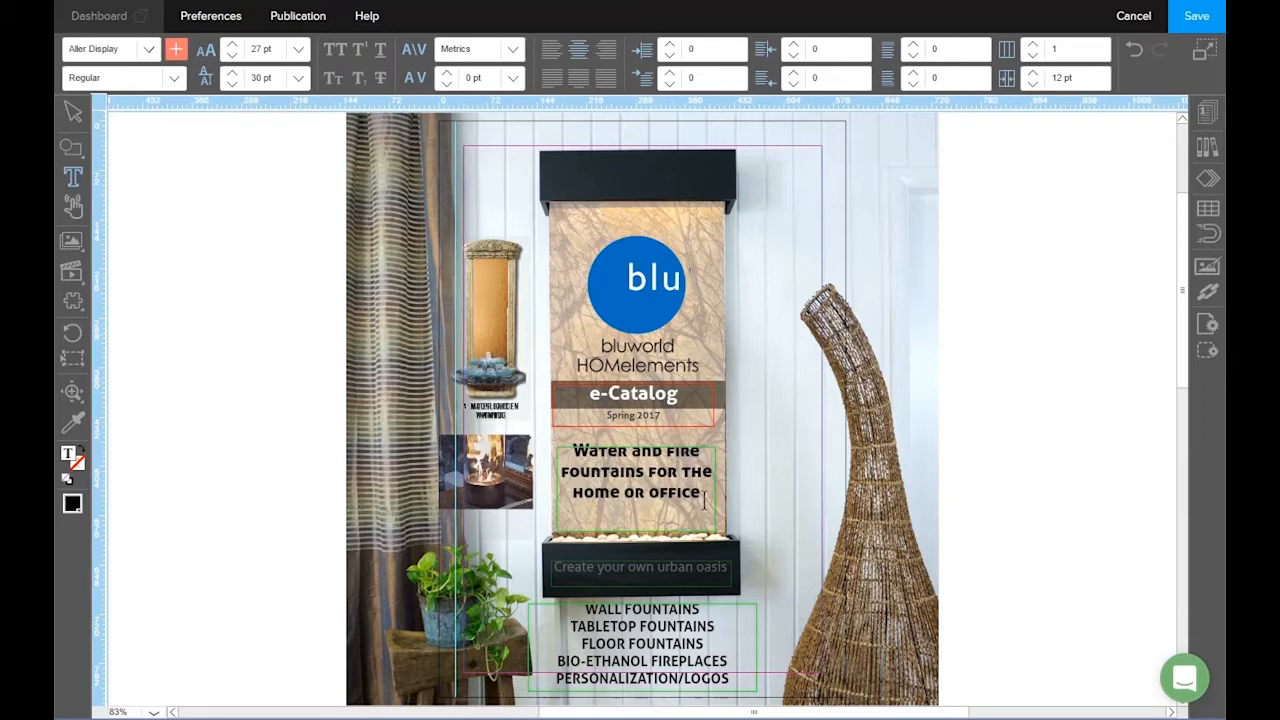
- Select the entire fountains tagline and change its text color to blue #0099CC
drag(699, 500, 565, 450)
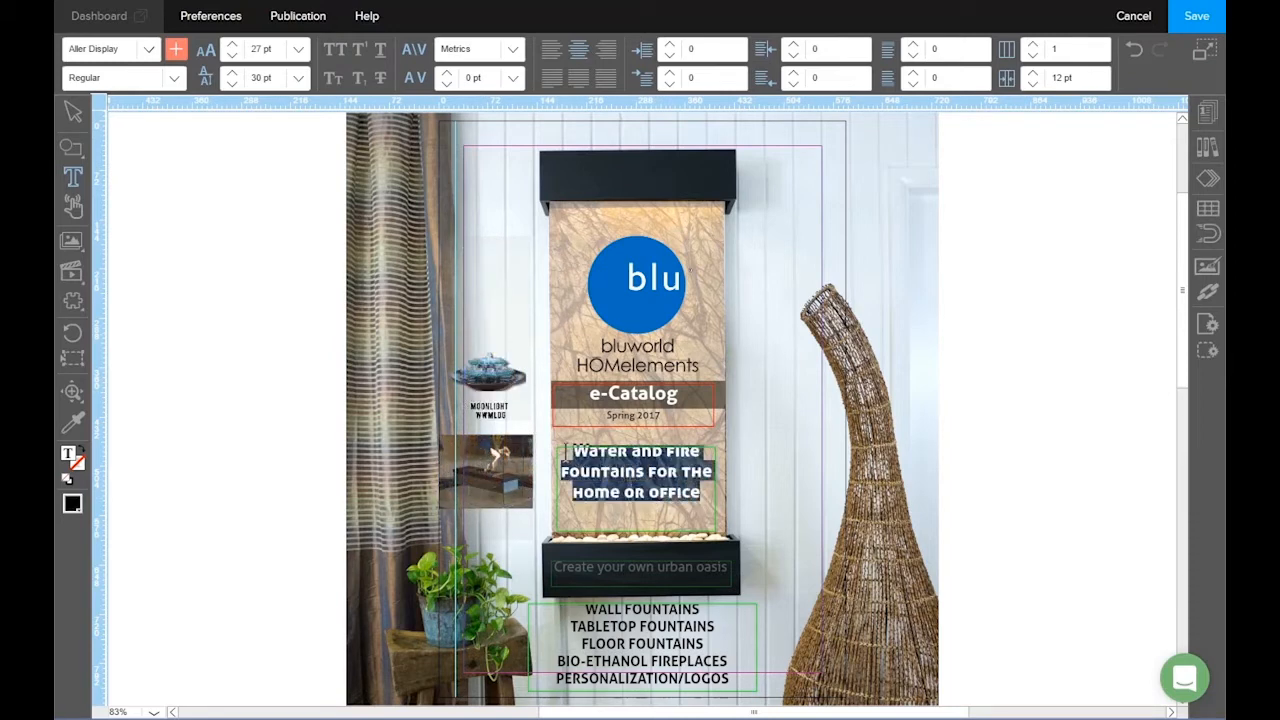
click(72, 505)
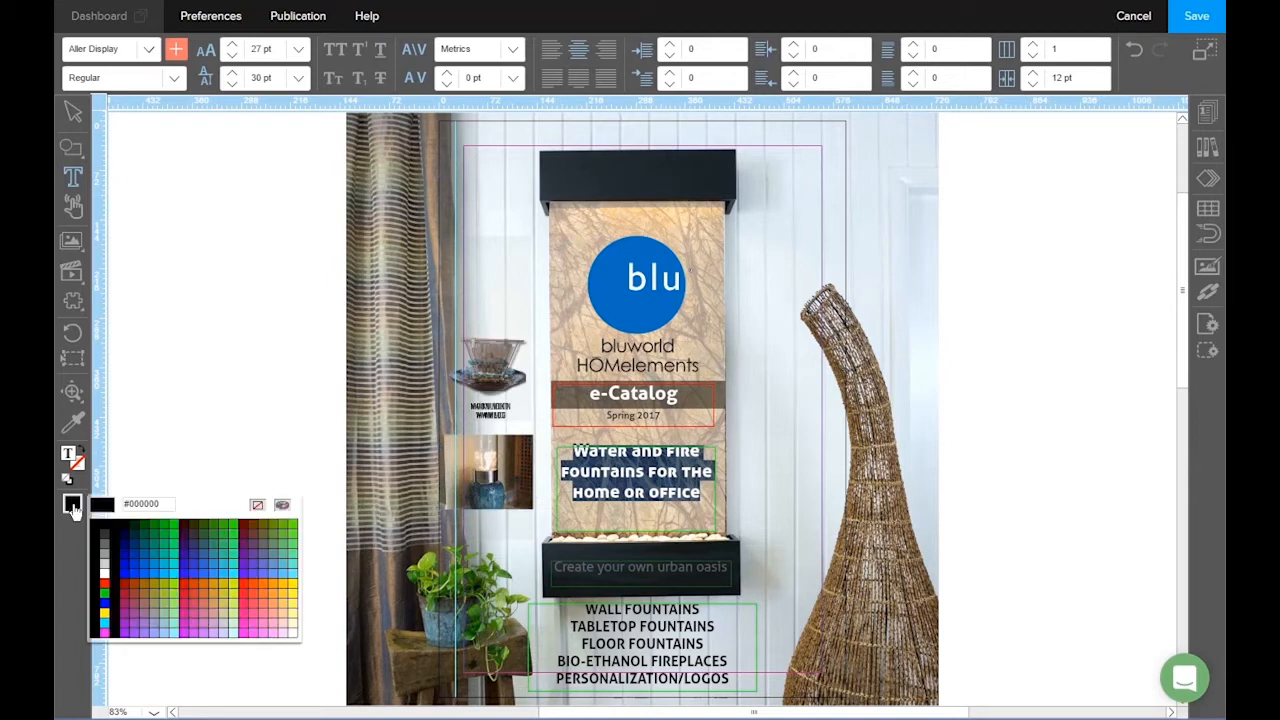
click(153, 564)
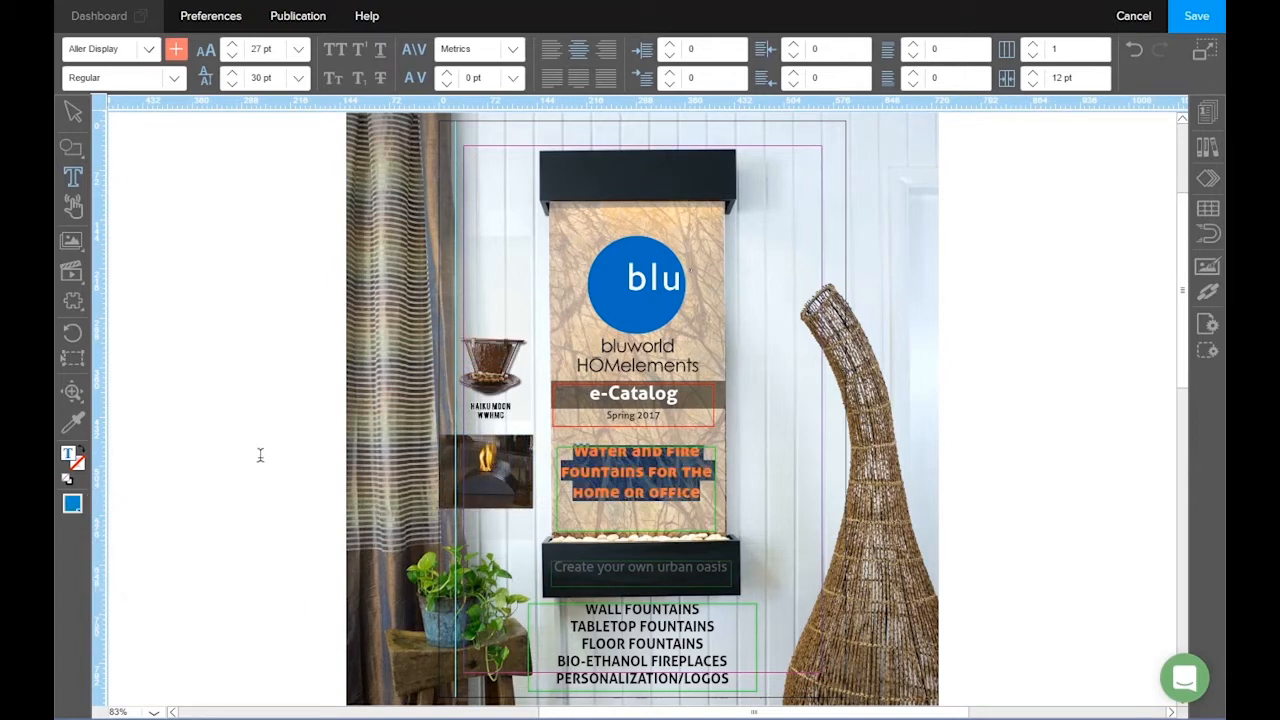
click(565, 432)
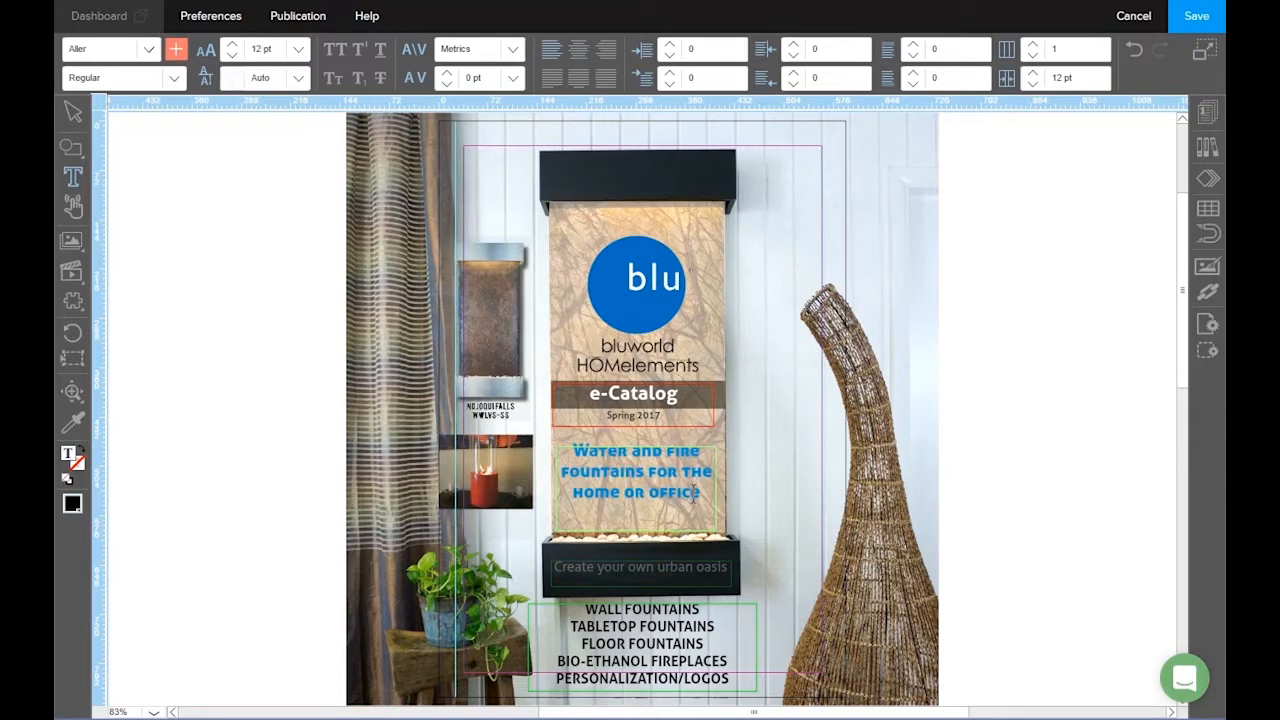
- Recolor the entire fountains tagline yellow, #FFFF00, and deselect it
drag(705, 492, 562, 450)
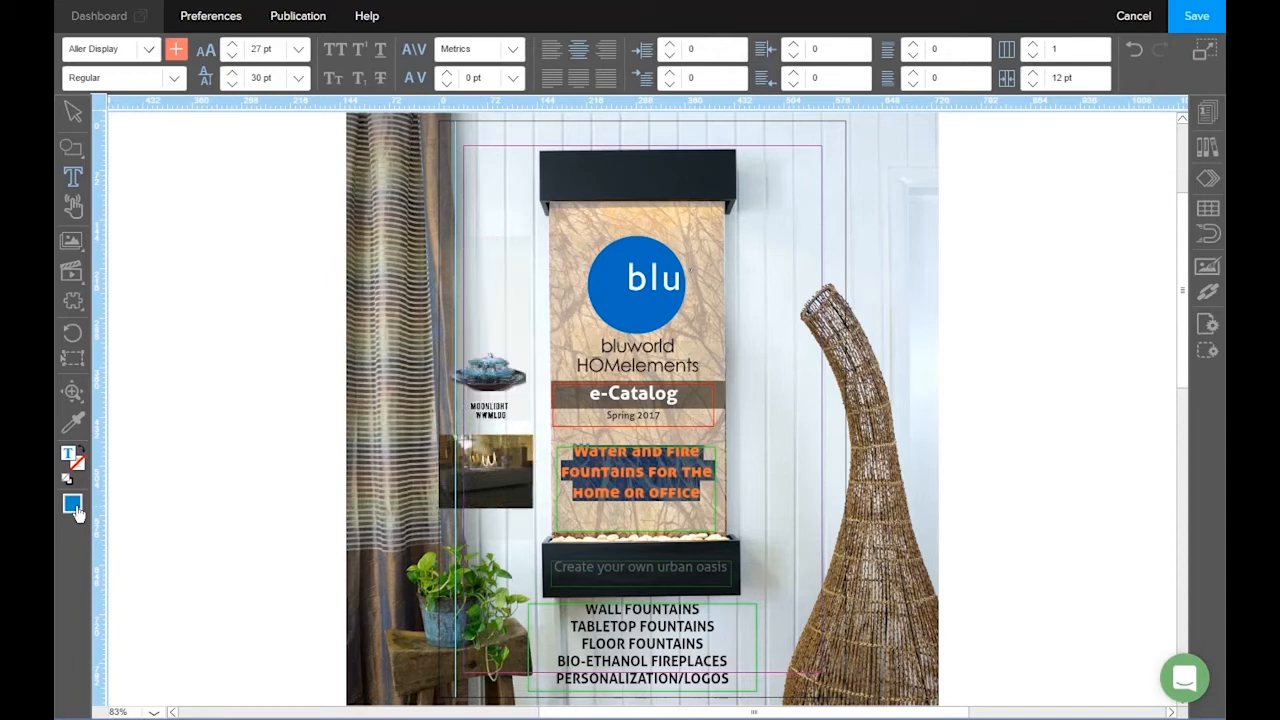
click(73, 506)
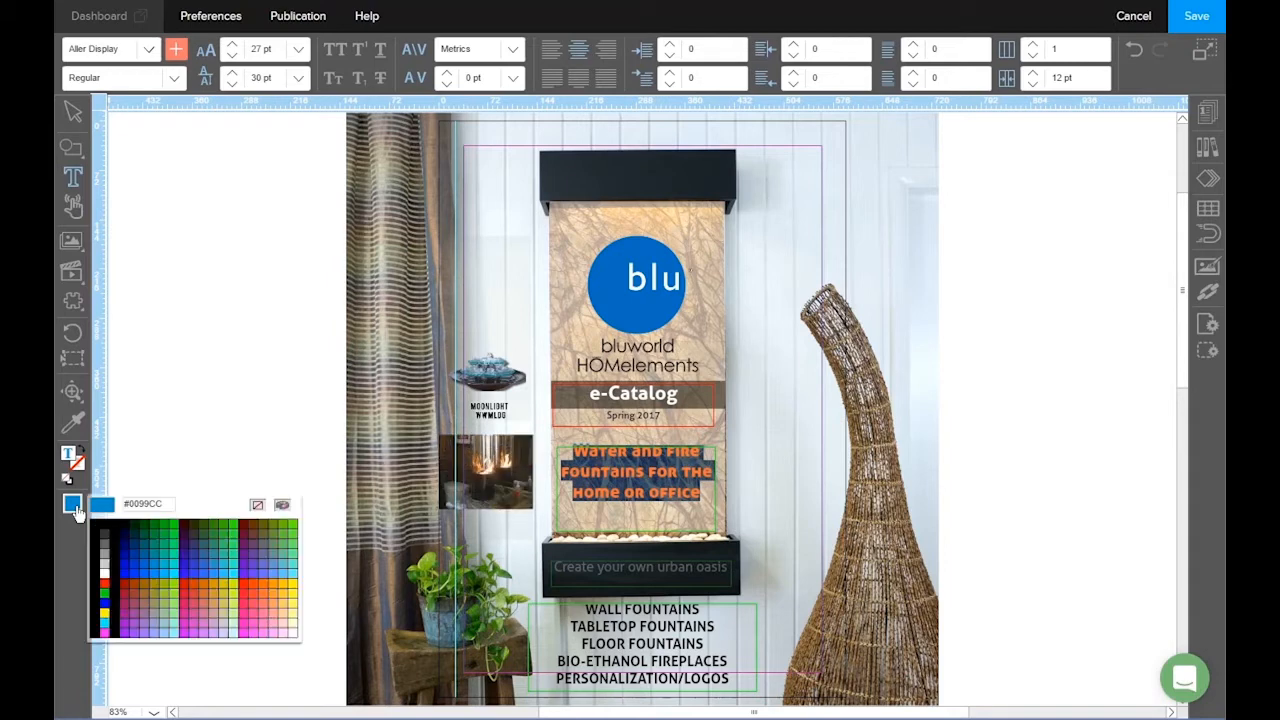
click(289, 598)
click(556, 428)
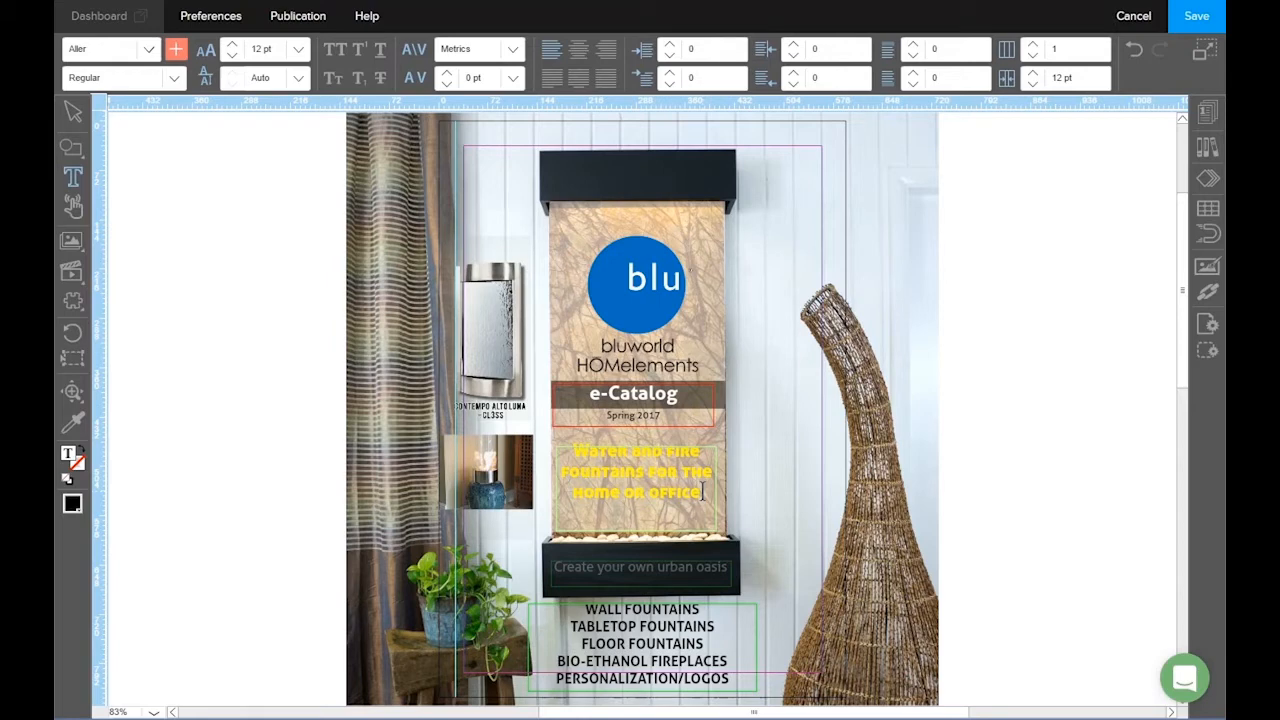
- Set the text color of the entire fountains tagline to black and deselect it
drag(703, 491, 604, 458)
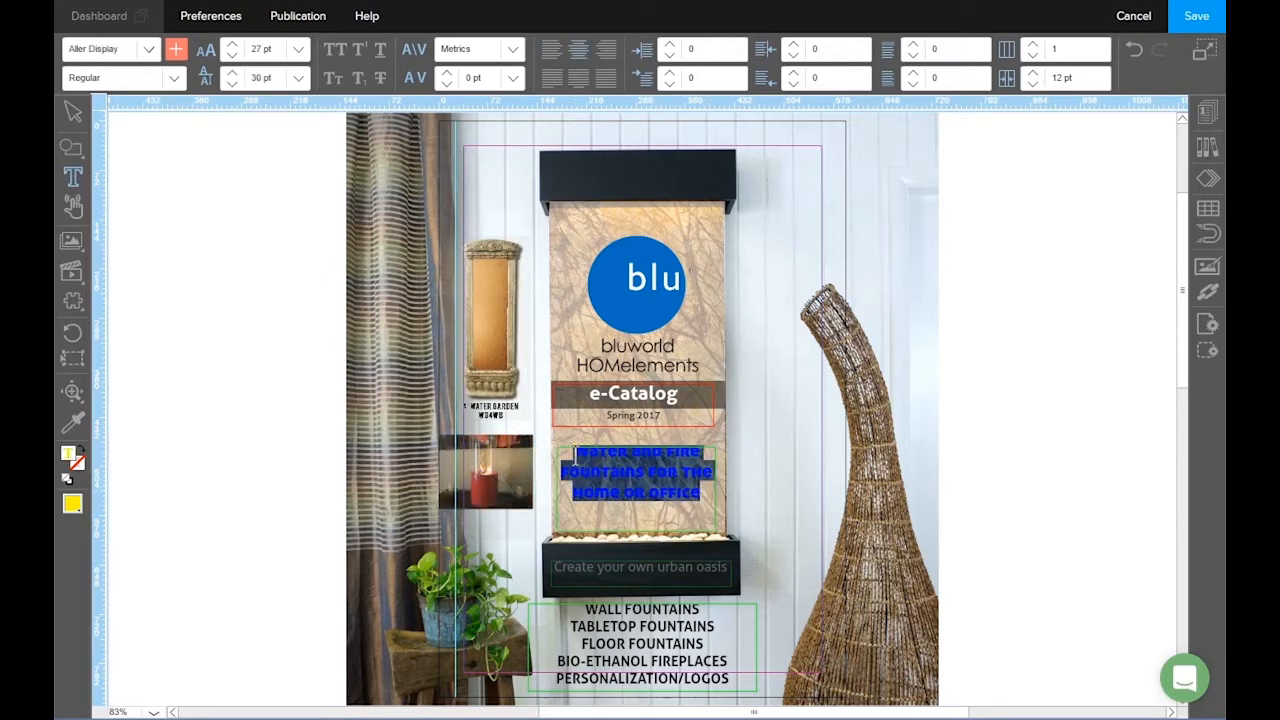
click(72, 503)
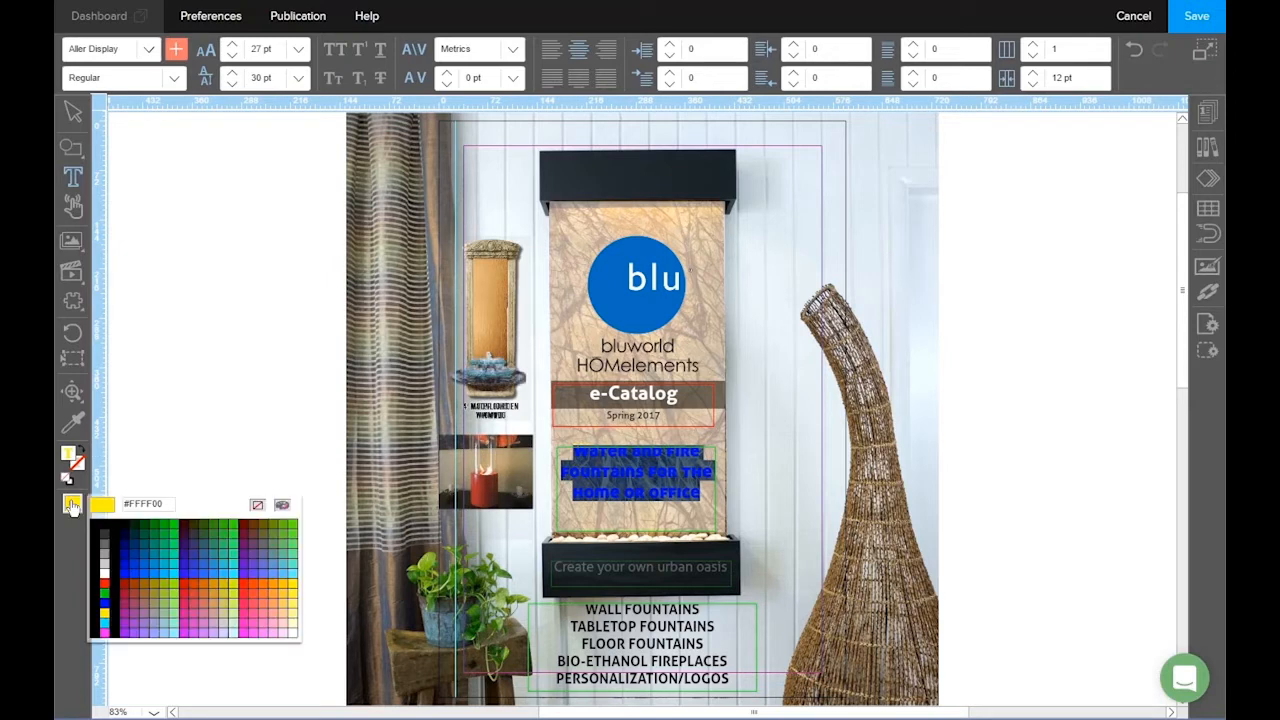
click(106, 526)
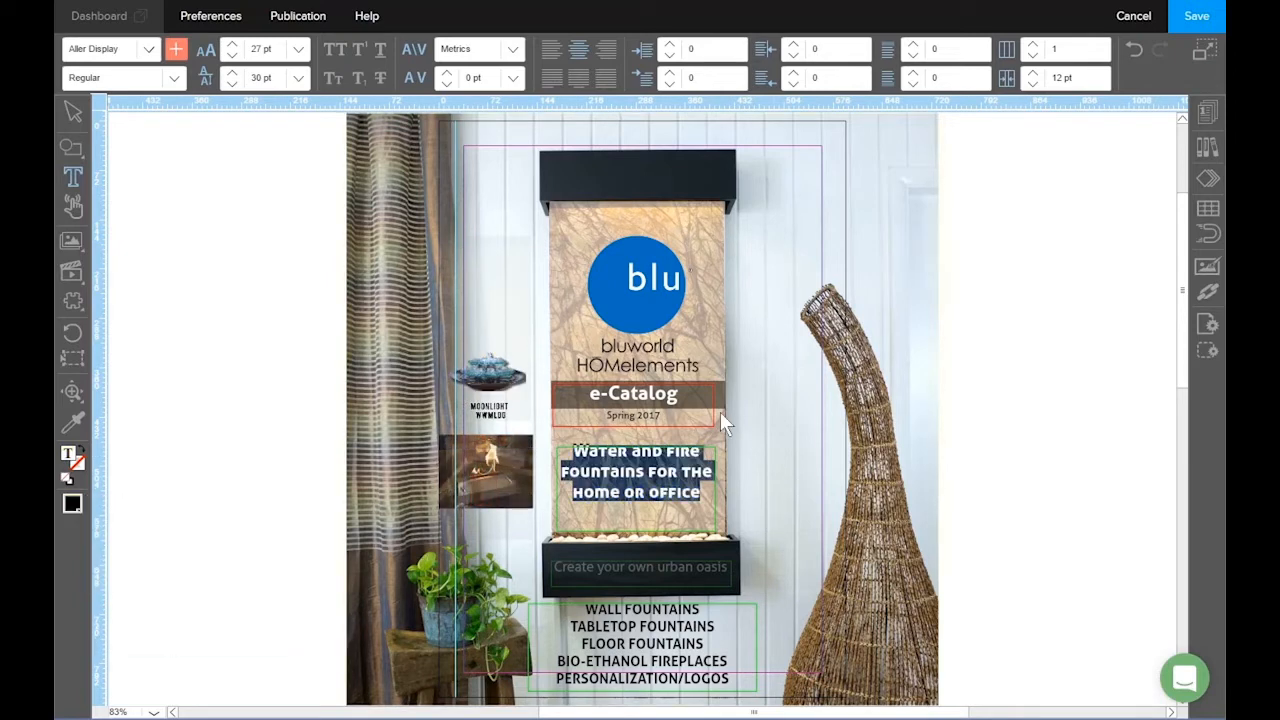
click(667, 428)
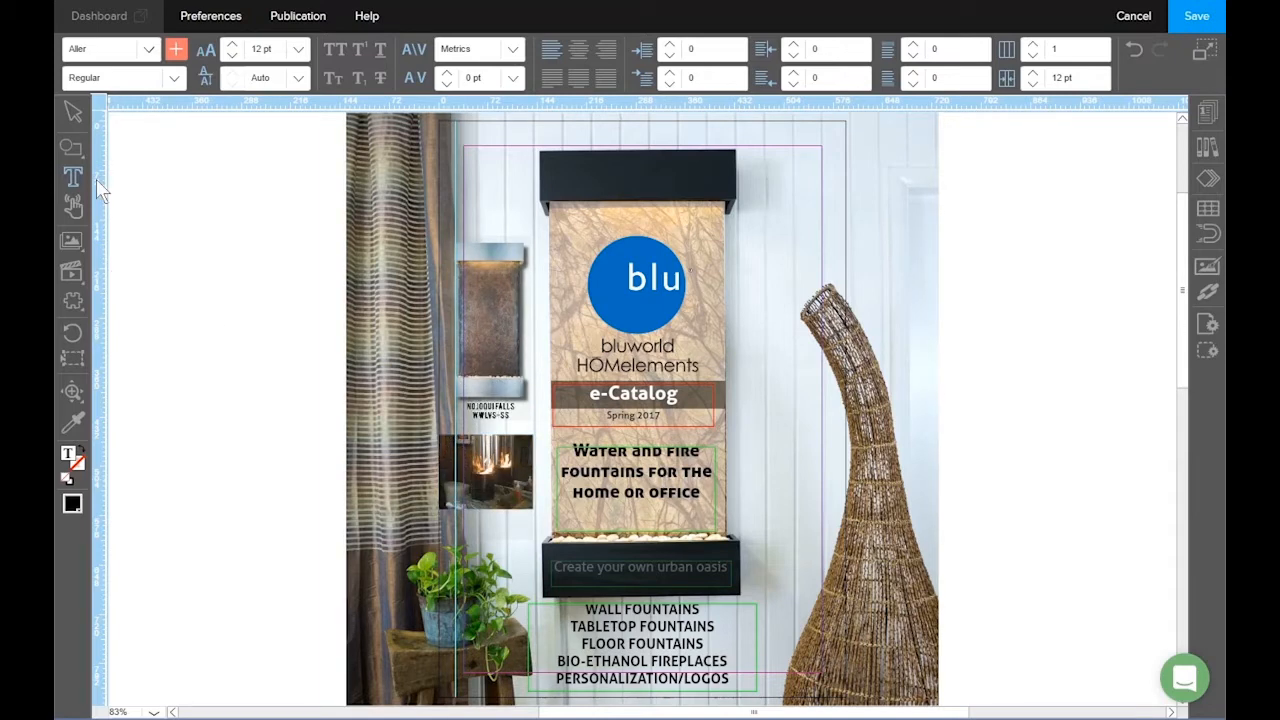
- Switch to the Selection tool, show the page's layers, and make the Background layer active
click(73, 112)
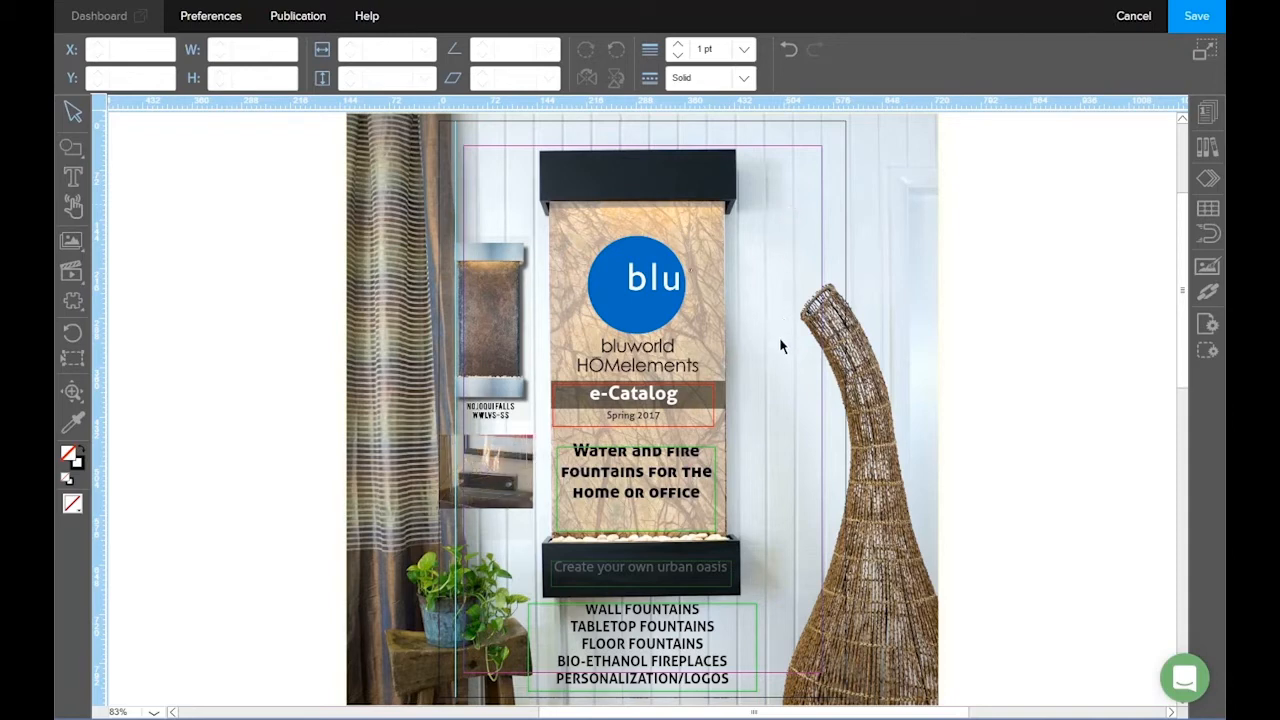
drag(780, 339, 804, 473)
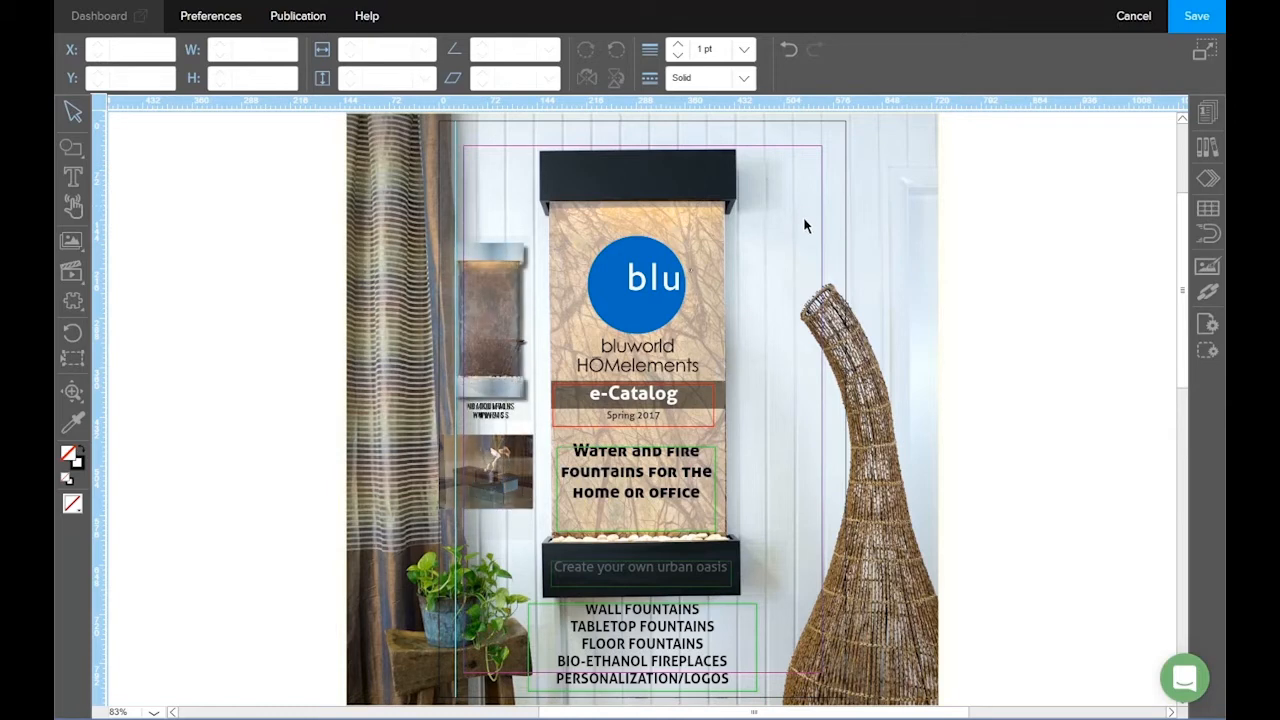
click(1208, 180)
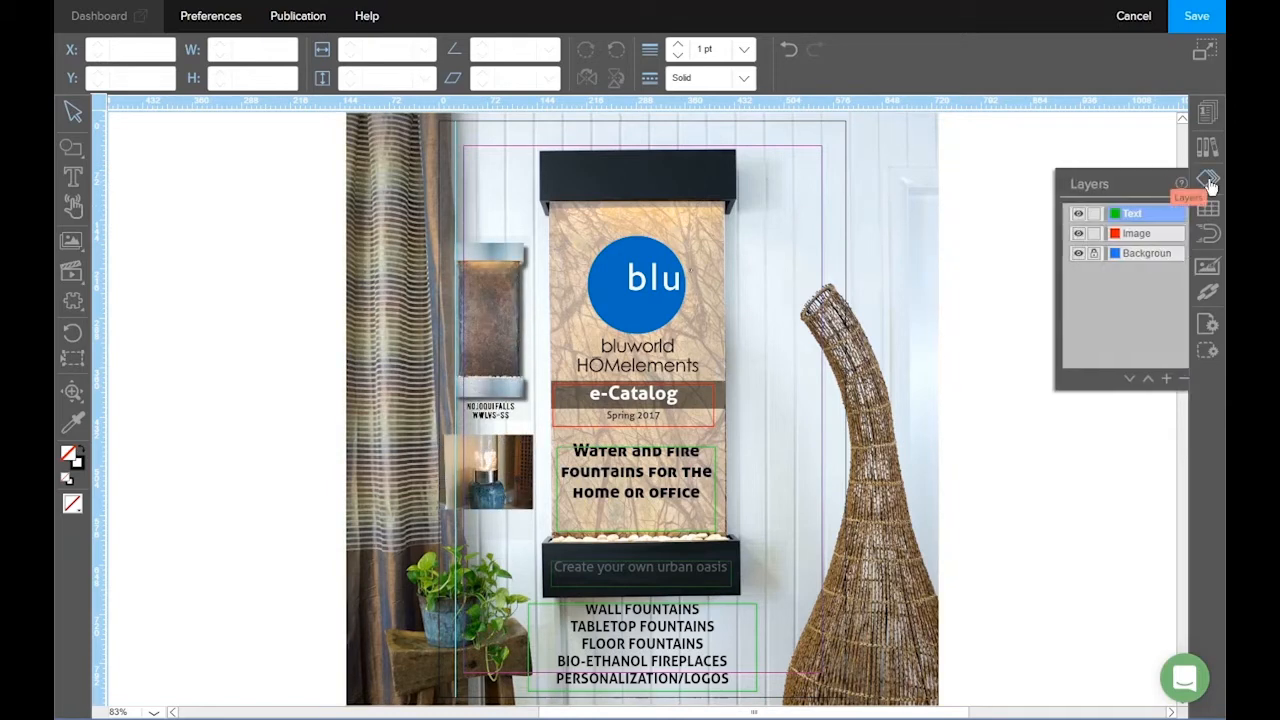
click(1139, 257)
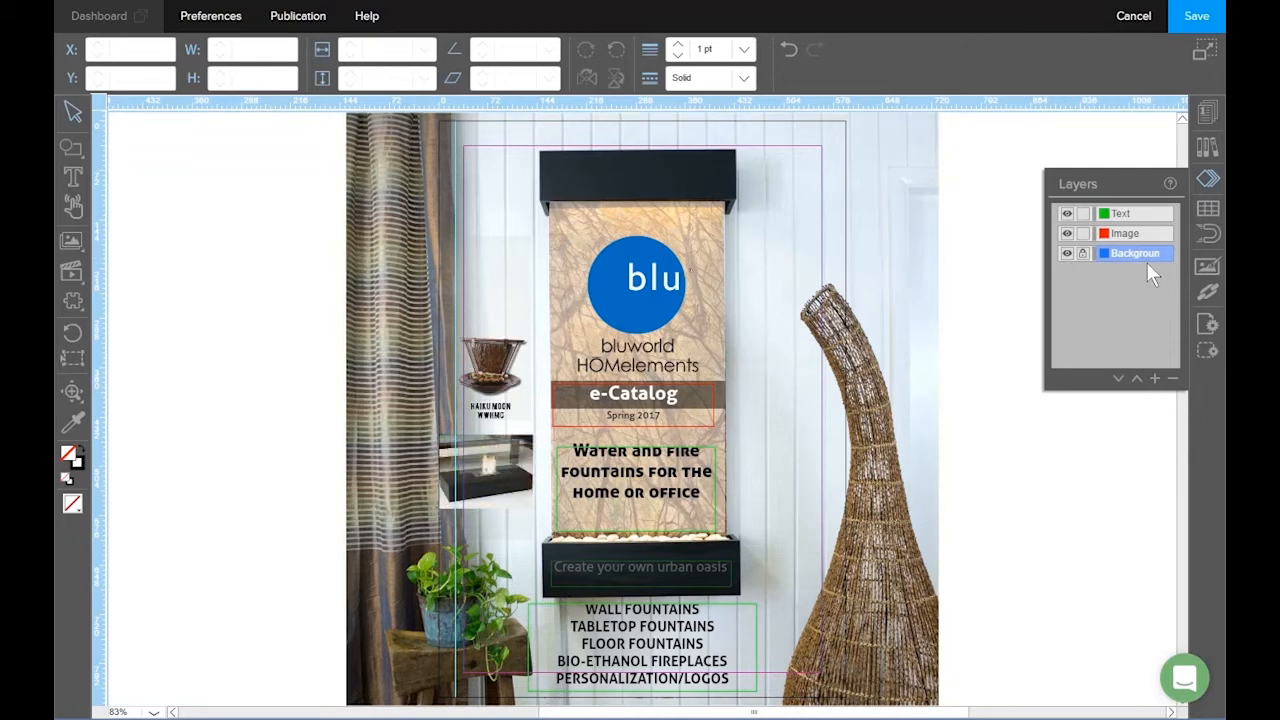
- Hide and show the Background layer twice, leaving it visible
click(1066, 254)
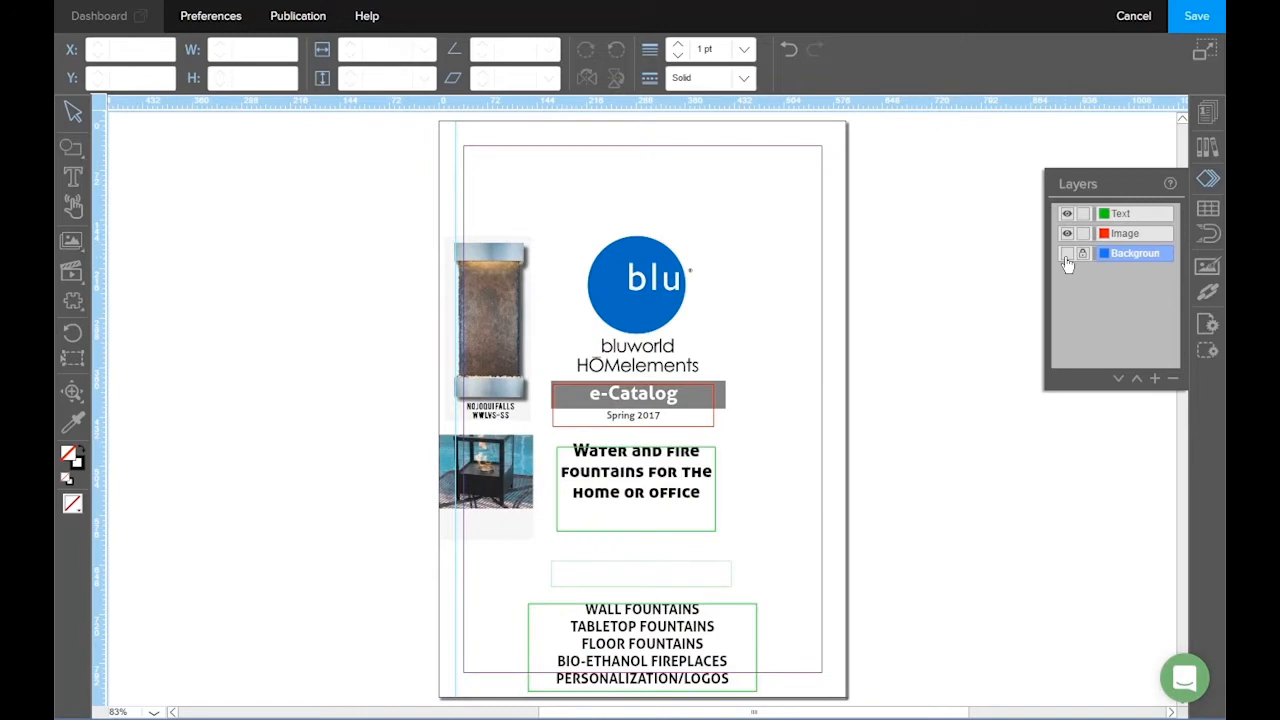
click(1066, 256)
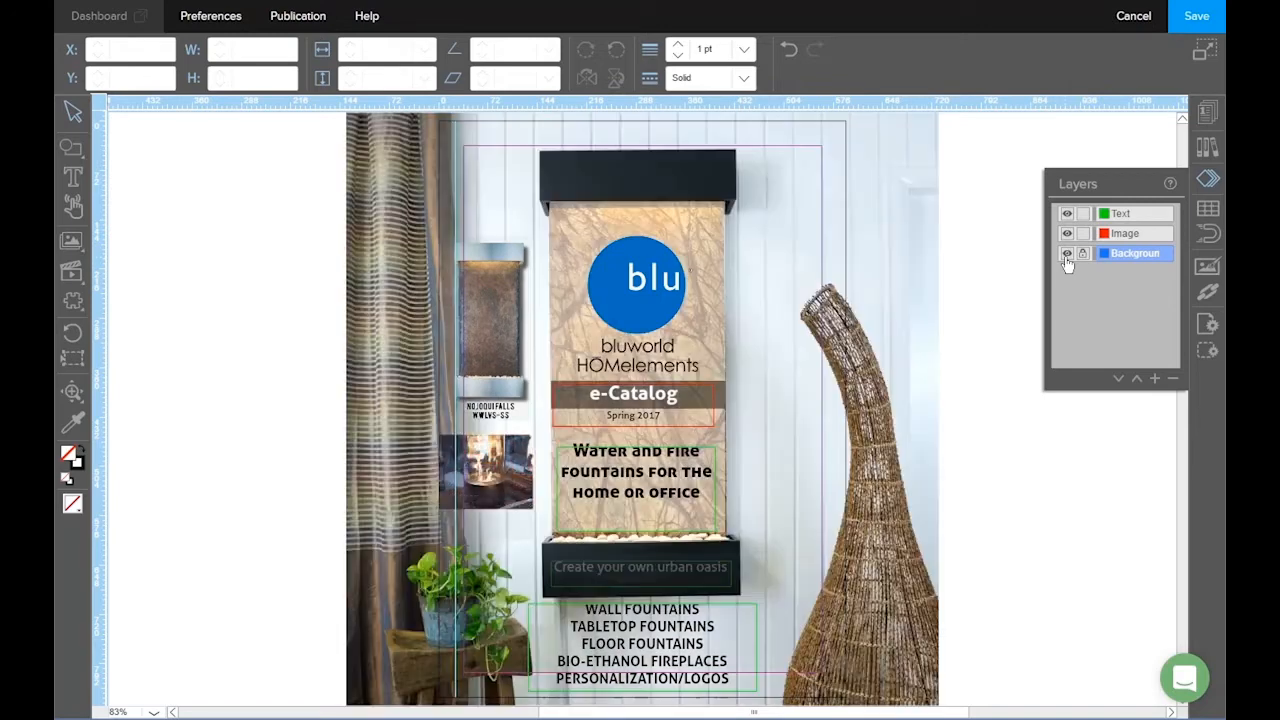
click(1066, 256)
click(1066, 256)
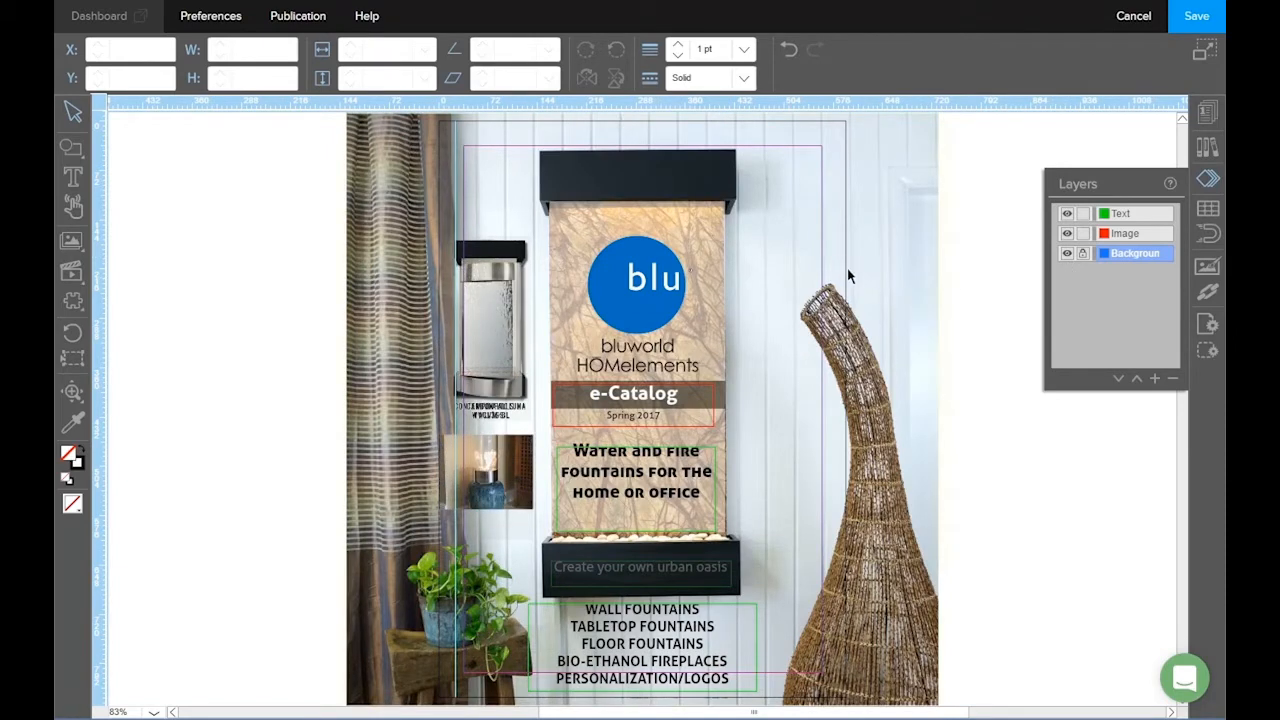
- Unlock the Background layer and try moving its photo, undoing the move
click(1084, 260)
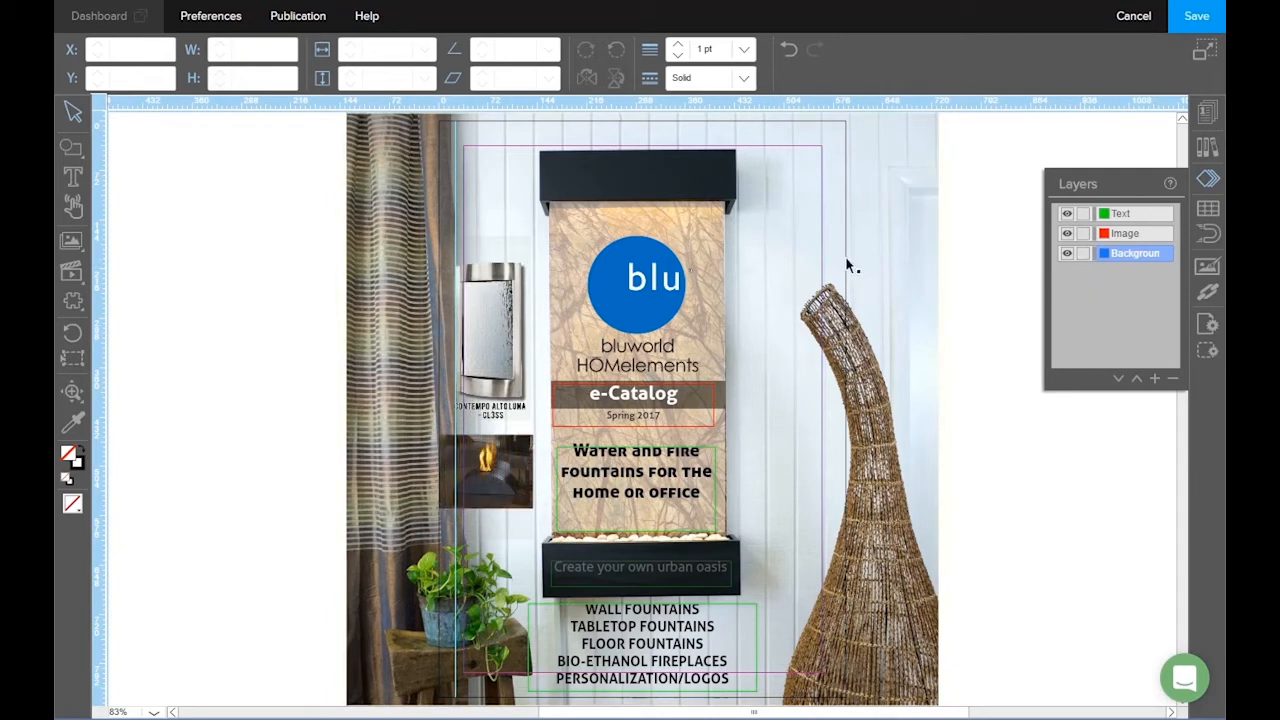
click(891, 280)
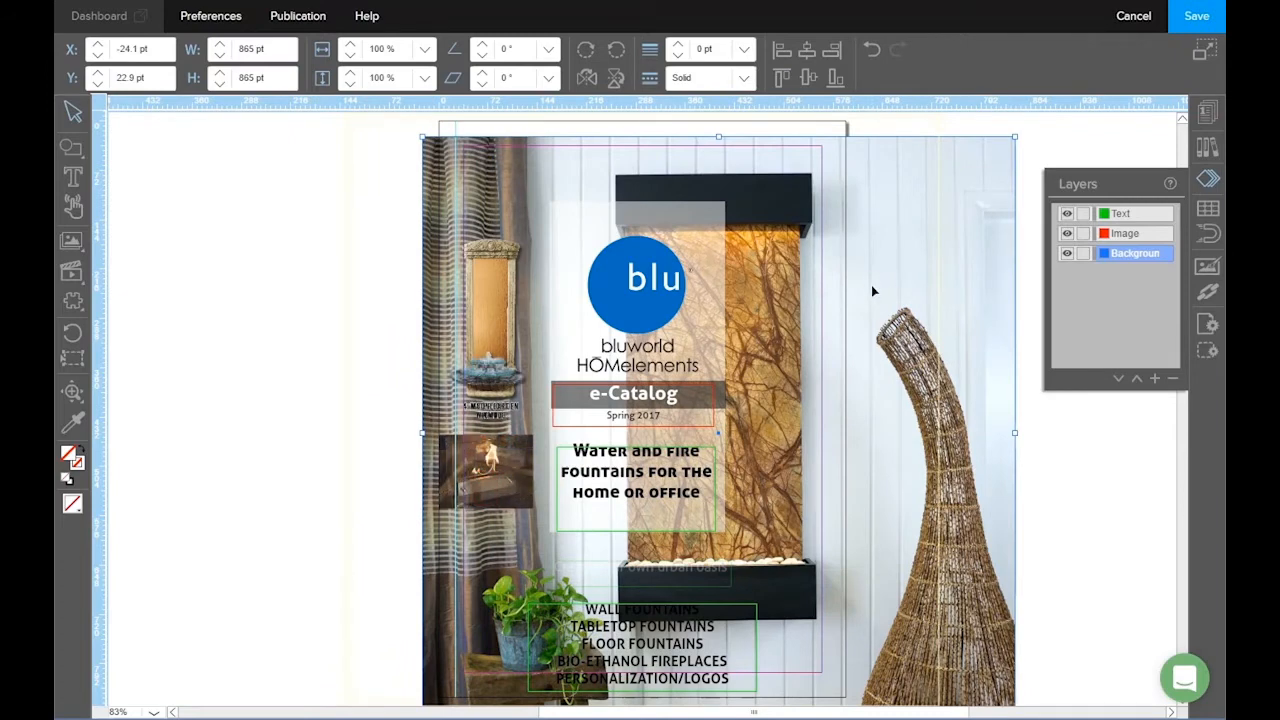
key(ctrl+z)
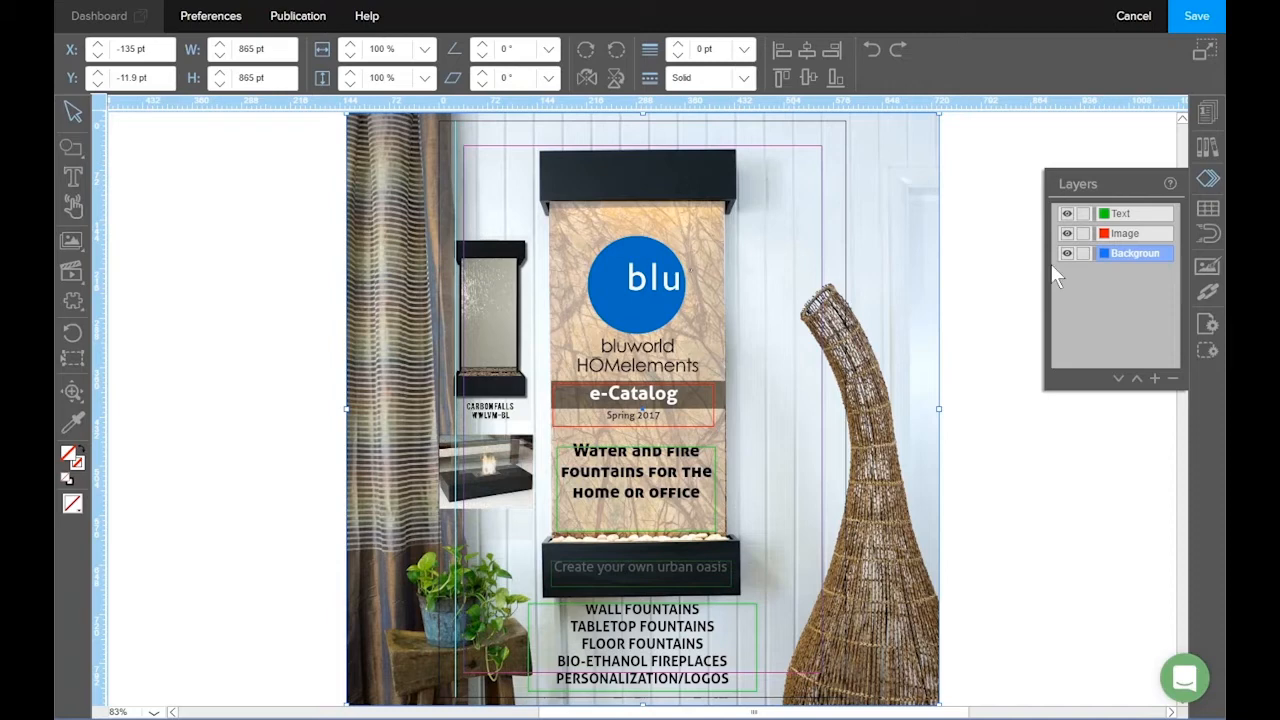
click(1082, 255)
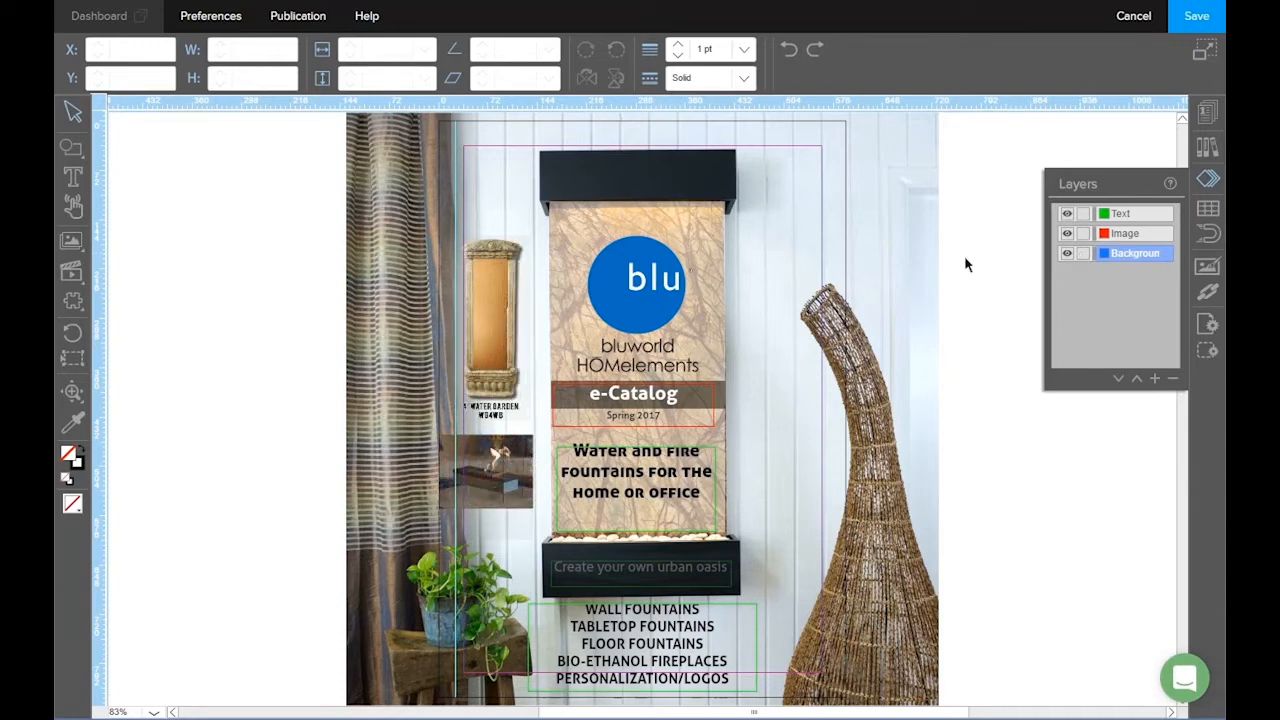
- Crop the background photo's right side to the page edge at a width of 730 pt, and save the page
click(882, 241)
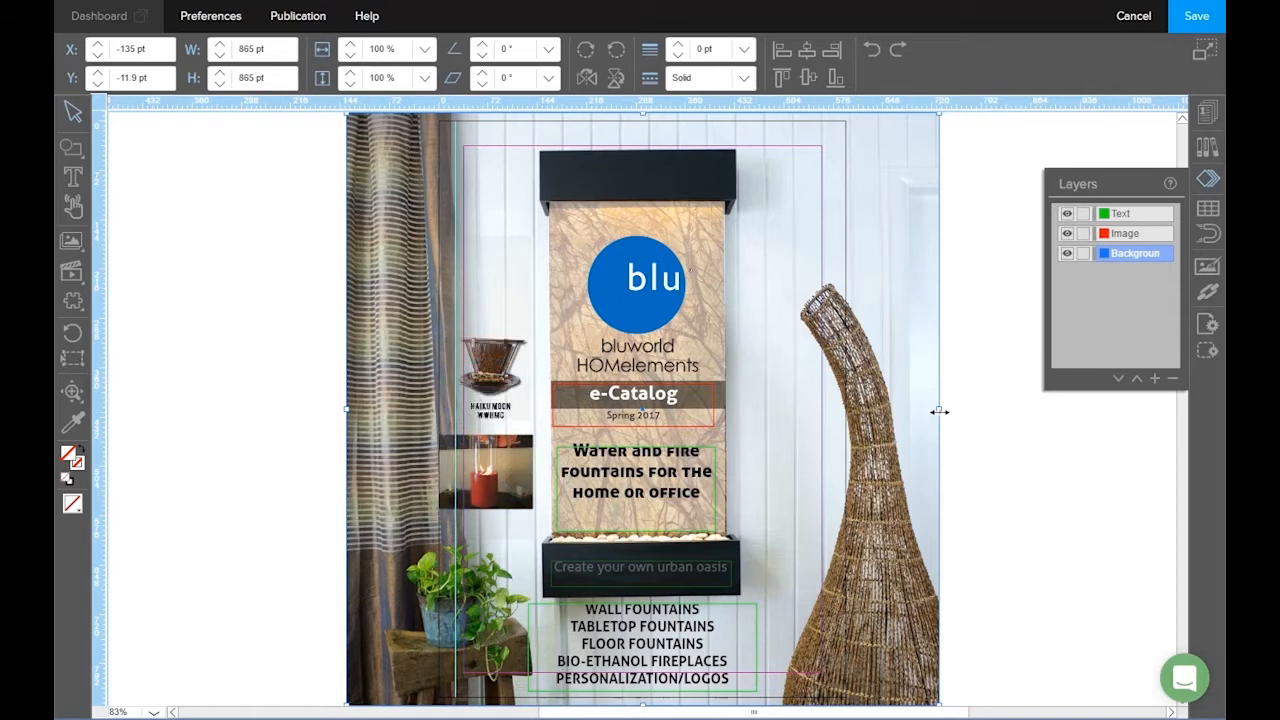
drag(939, 411, 845, 400)
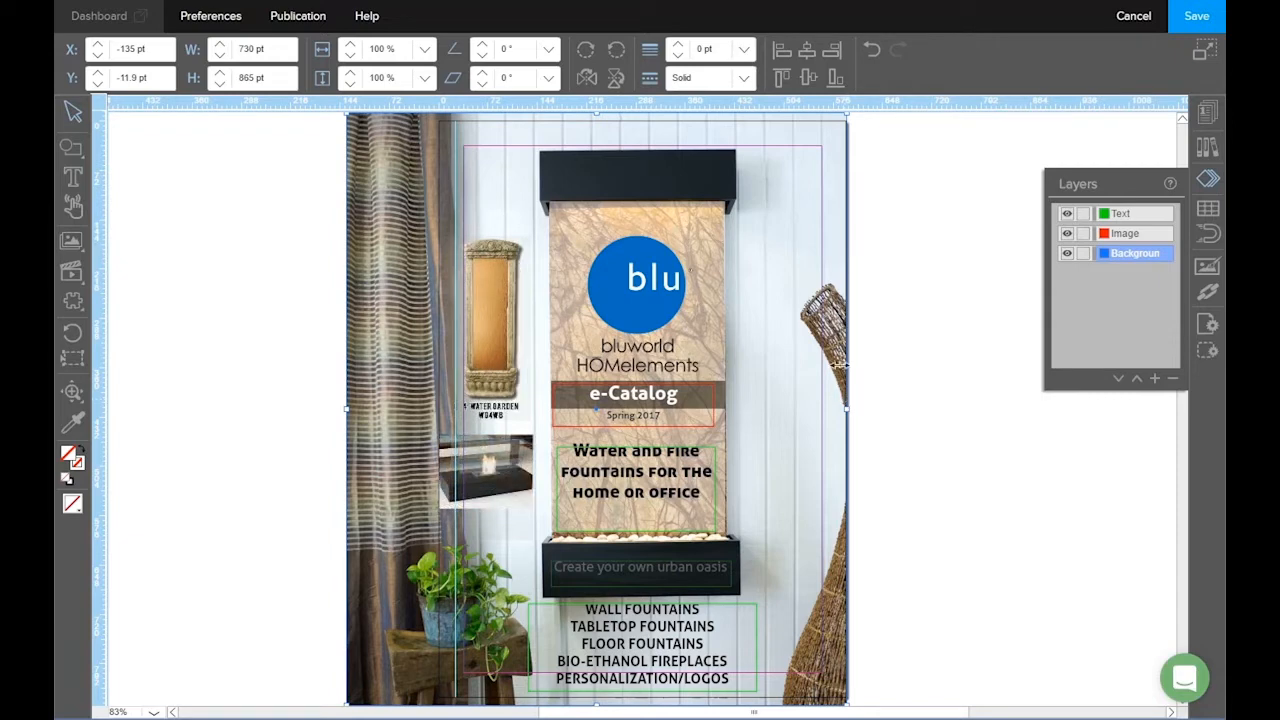
click(1192, 24)
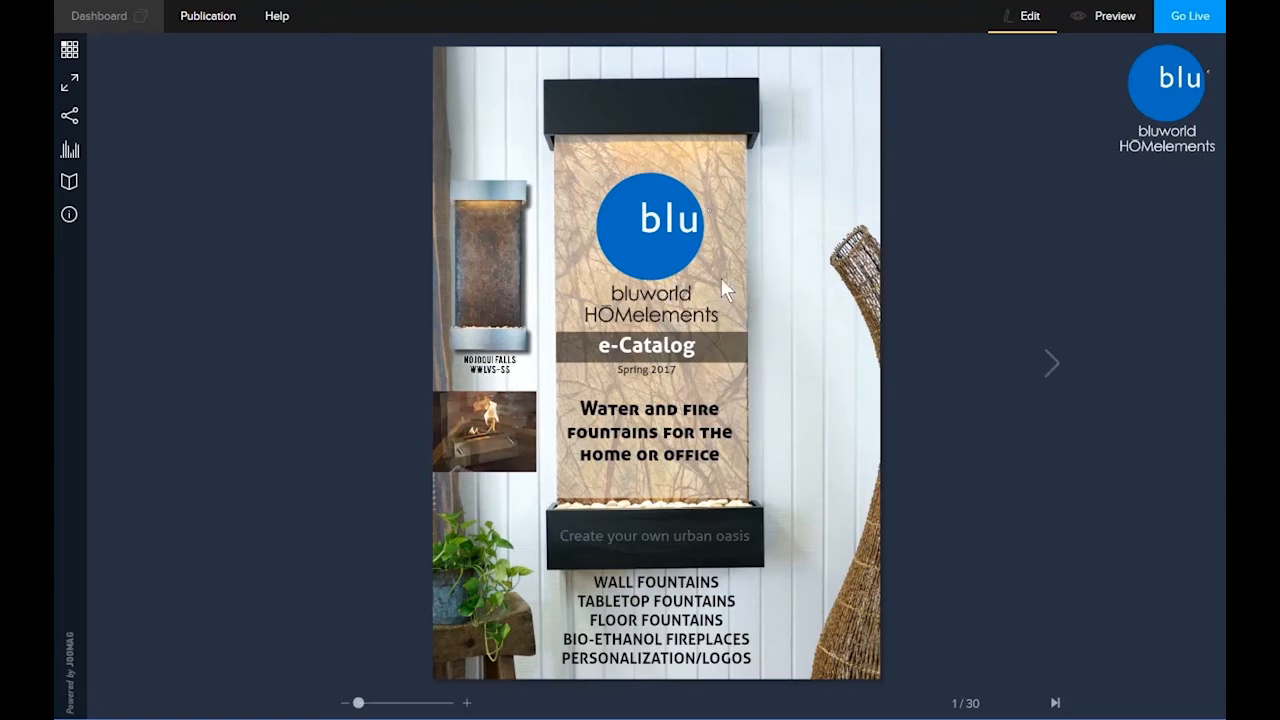
- Reopen the cover page for editing and try adjusting the cropped right edge of the background photo, ending at 730 pt wide
click(1033, 28)
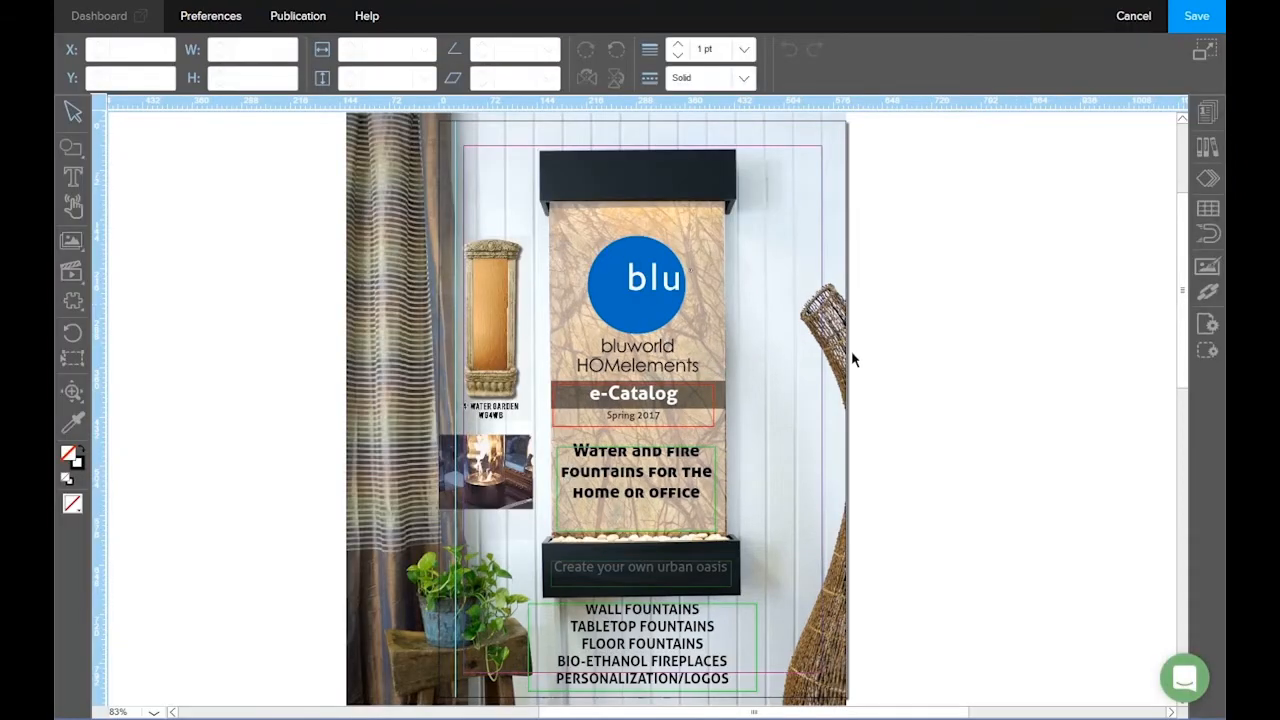
click(806, 400)
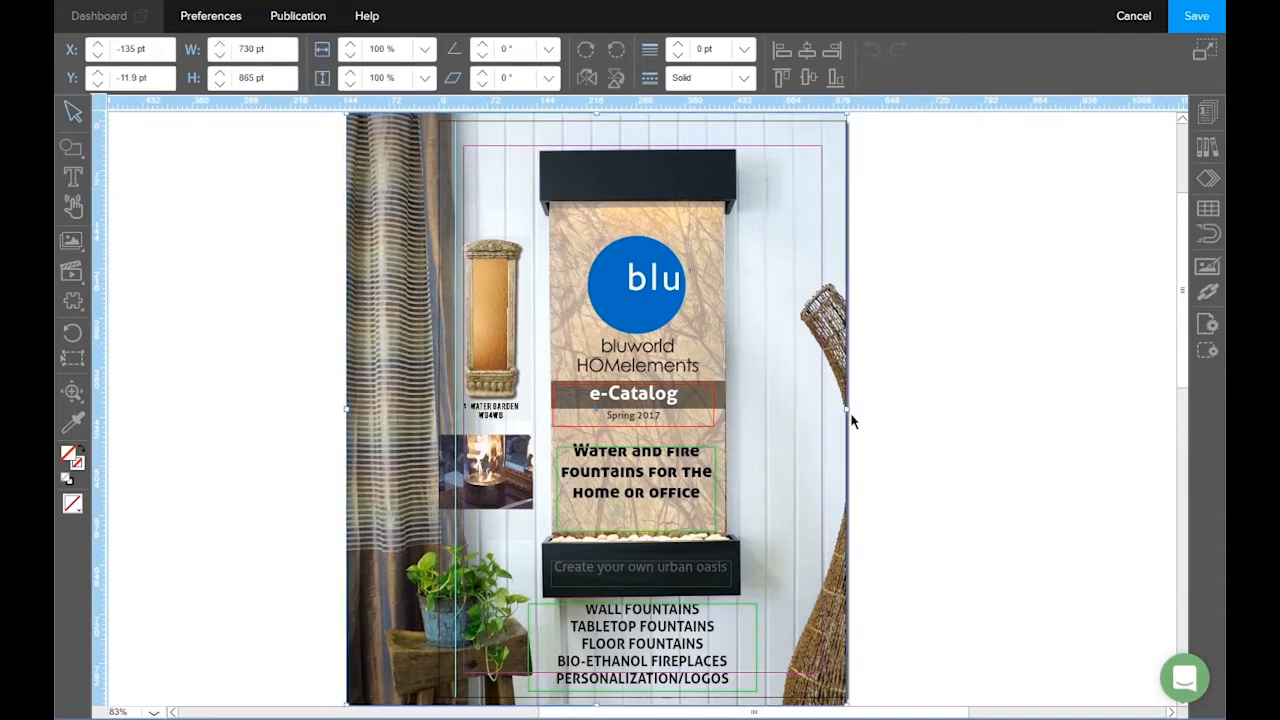
mouse_move(847, 410)
mouse_down()
mouse_move(903, 407)
mouse_move(846, 417)
mouse_up()
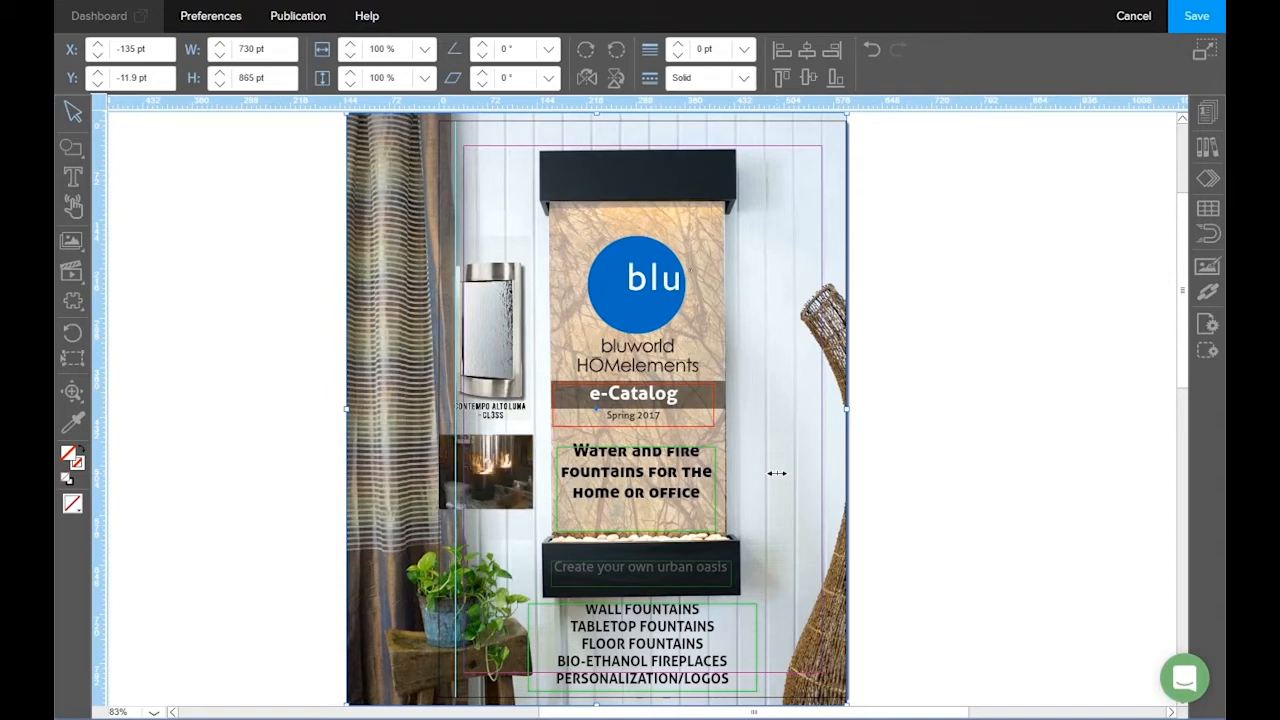
- Widen the background photo beyond the page's right edge and bring its width to 848 pt, undoing the accidental move
drag(840, 415, 916, 418)
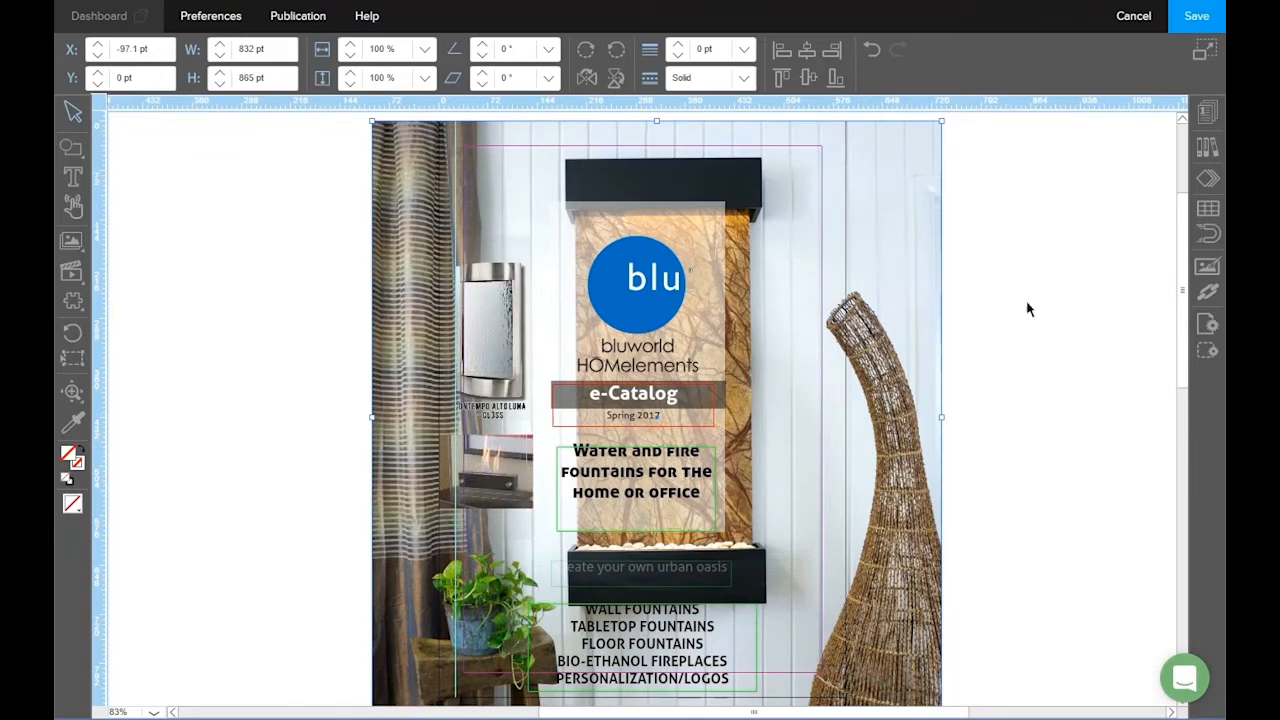
click(874, 60)
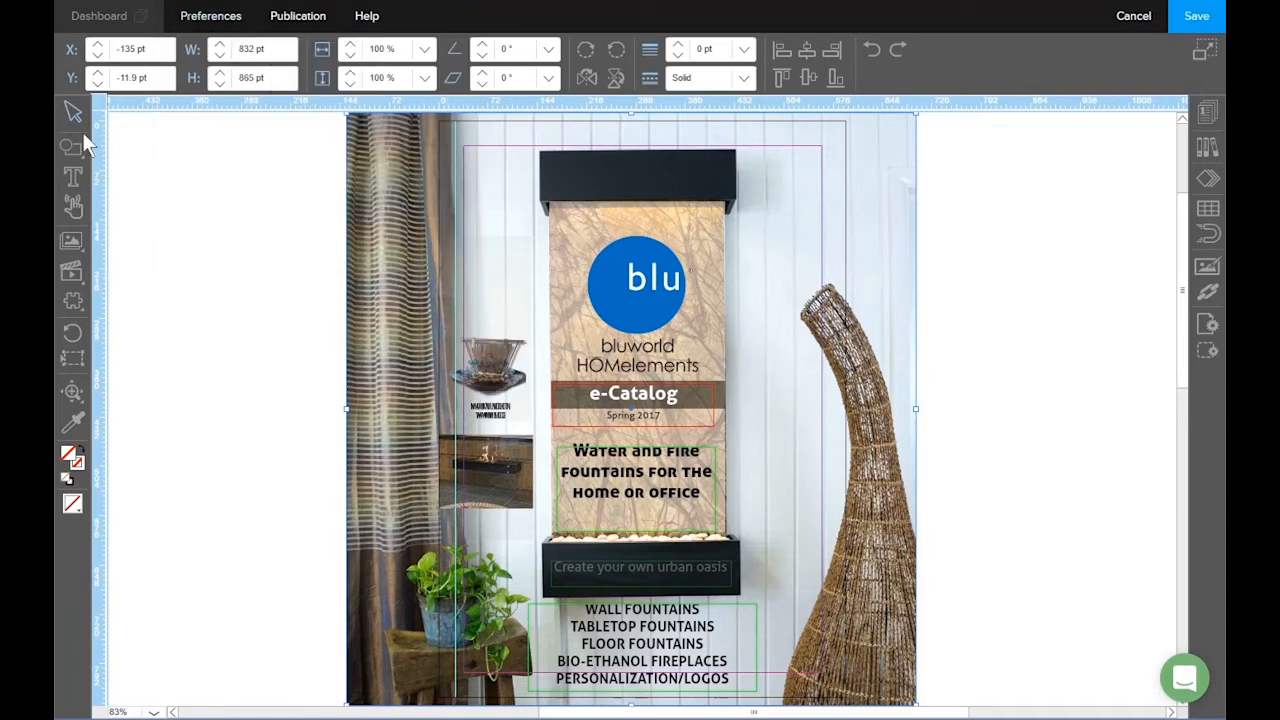
click(220, 46)
click(220, 46)
click(220, 46)
click(220, 46)
click(220, 46)
click(220, 46)
click(220, 46)
click(220, 46)
click(220, 46)
click(220, 46)
click(220, 46)
click(220, 46)
click(220, 46)
click(220, 46)
click(220, 46)
click(220, 46)
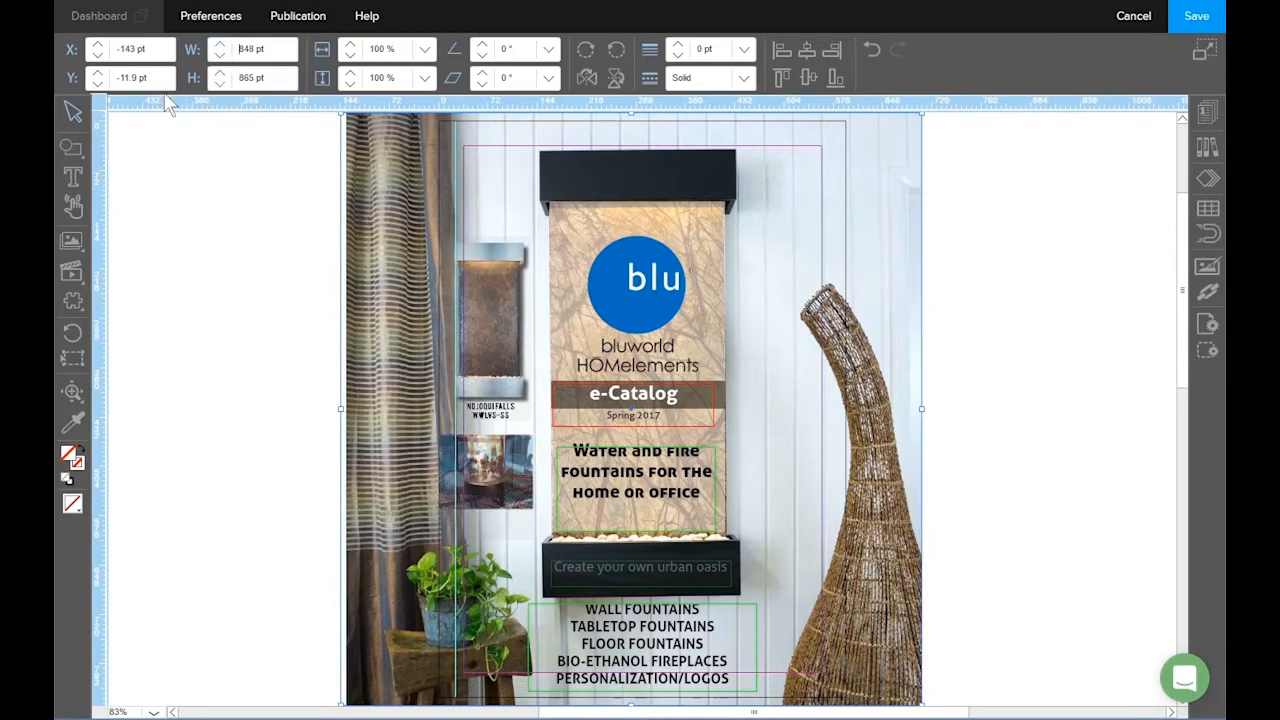
- Try stretching the background photo horizontally to 103% and return its horizontal scale to 100%
click(350, 46)
click(350, 46)
click(350, 46)
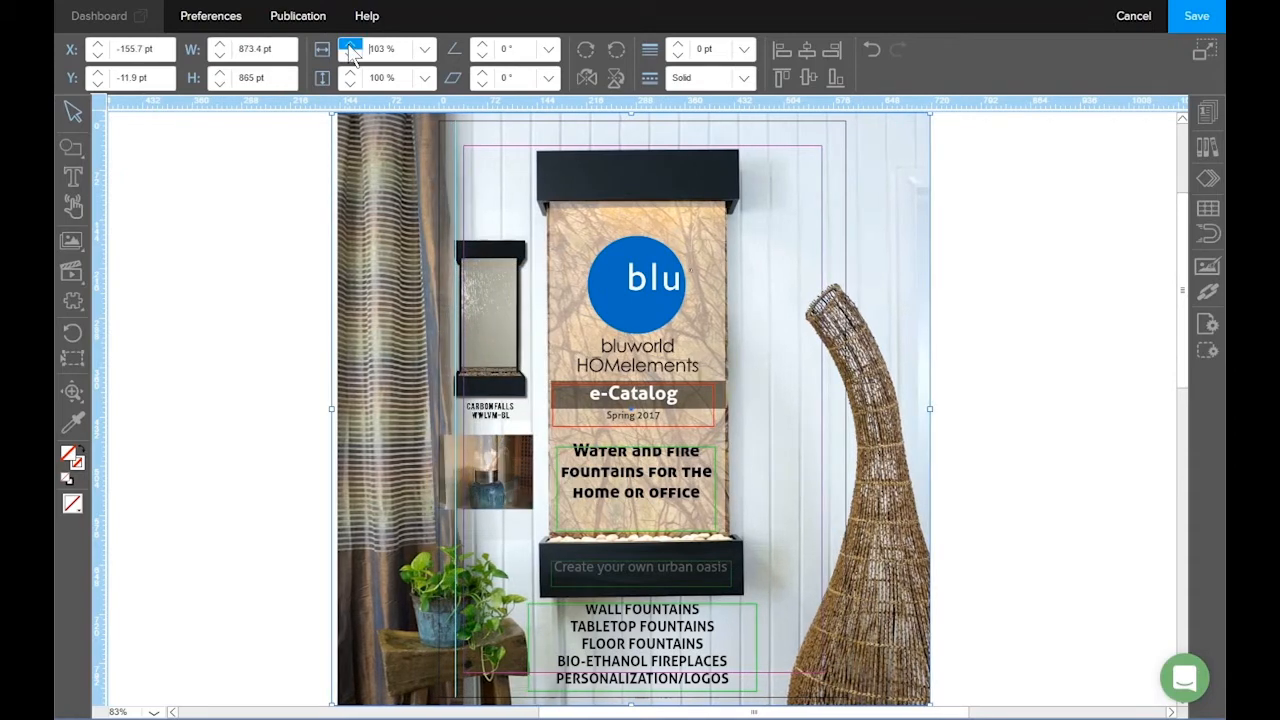
click(350, 55)
click(350, 55)
click(350, 55)
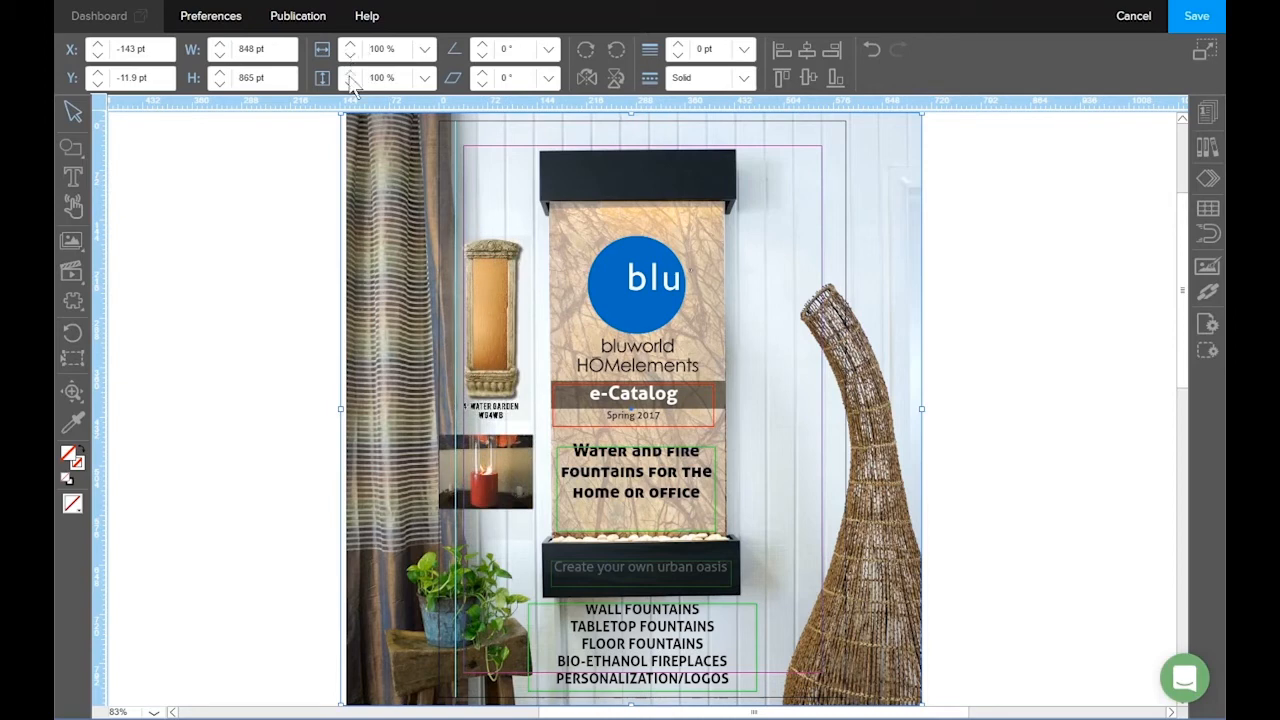
- Scale the background photo to 104% vertically and 104% horizontally
click(350, 76)
click(350, 76)
click(350, 76)
click(350, 76)
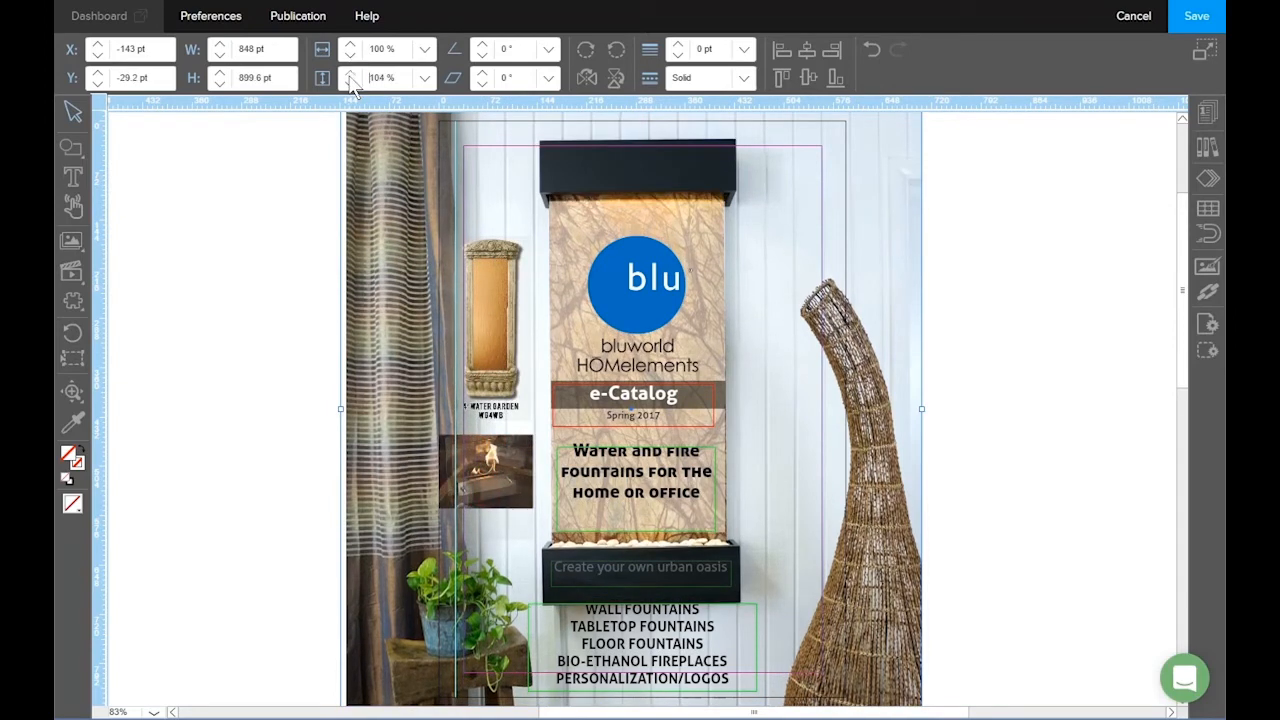
click(350, 45)
click(350, 45)
click(350, 45)
click(350, 45)
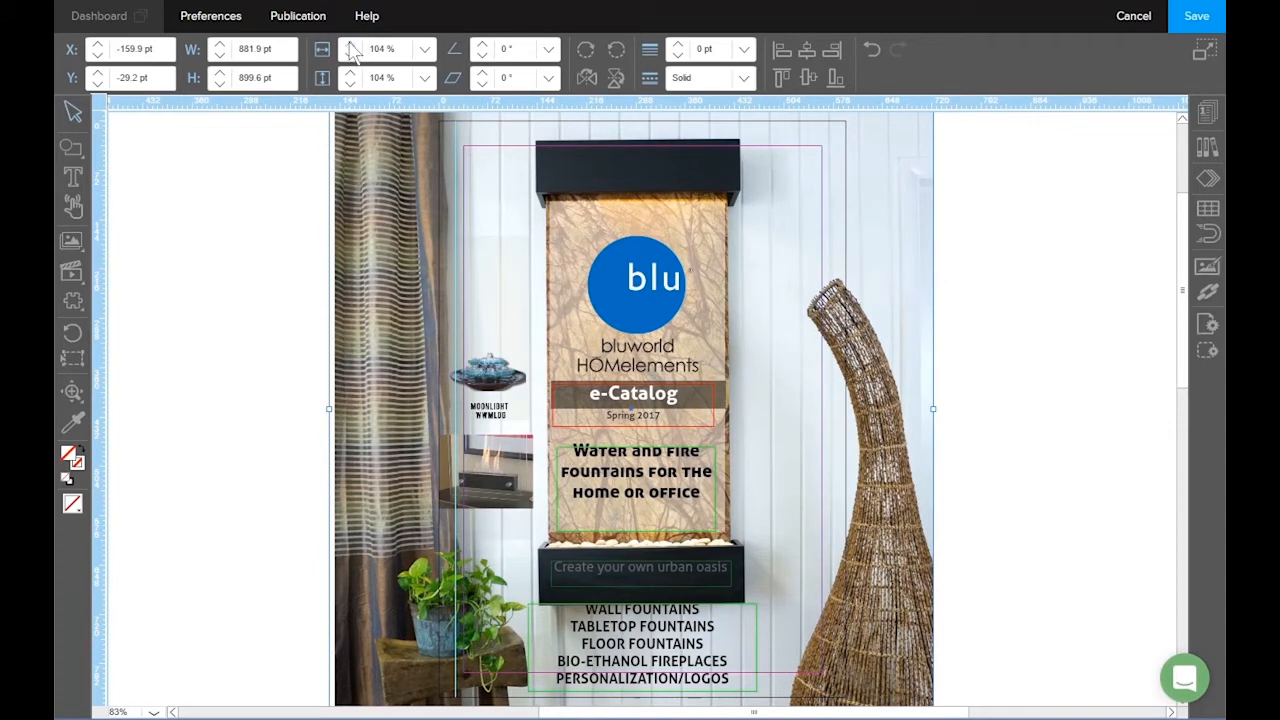
- Reset the background photo's horizontal and vertical scale to 100%
click(350, 56)
click(350, 56)
click(350, 56)
click(350, 56)
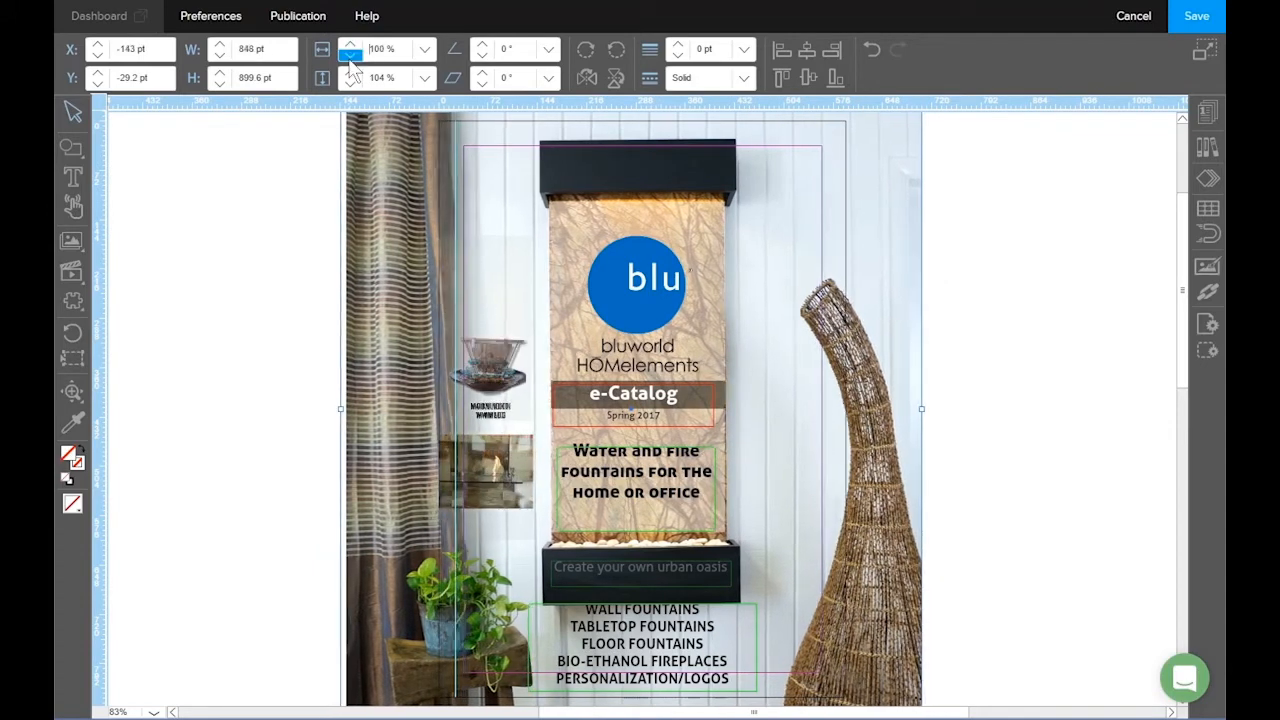
click(350, 85)
click(350, 85)
click(350, 85)
click(350, 85)
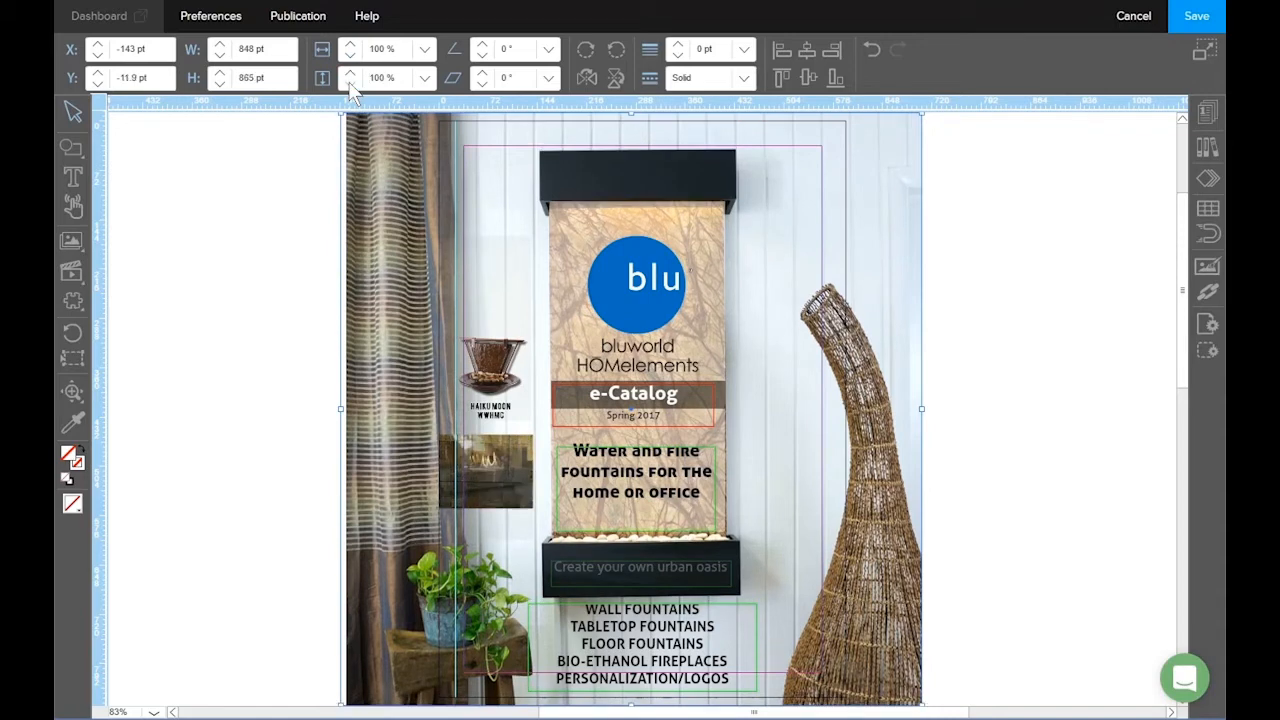
- Set the background photo's Y position to -11 pt, and try a 2° rotation before resetting it to 0°
click(99, 82)
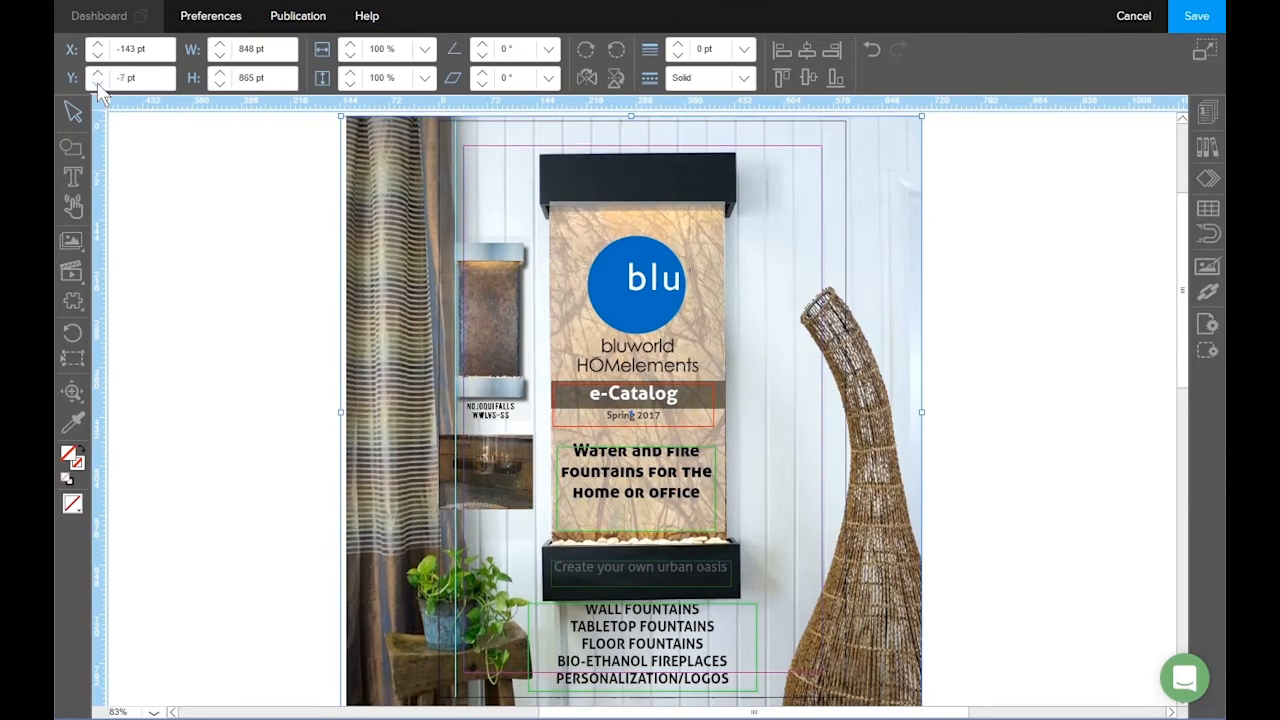
click(99, 84)
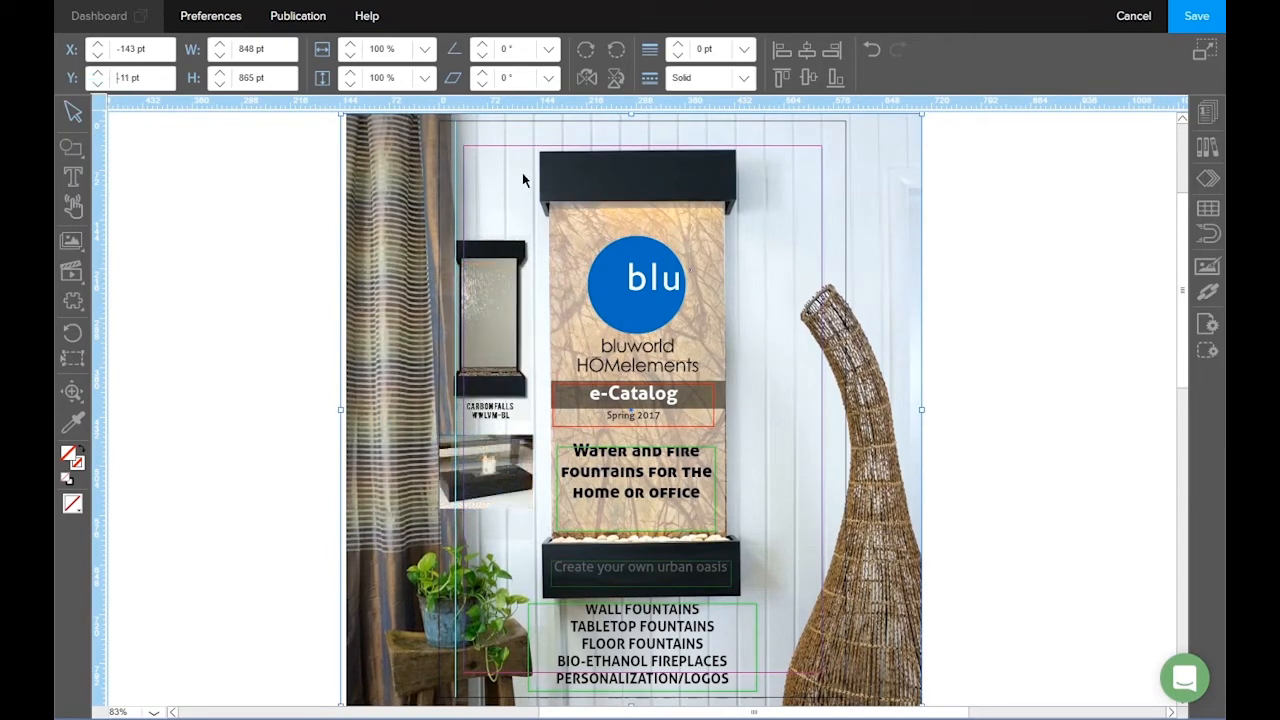
click(482, 47)
click(482, 47)
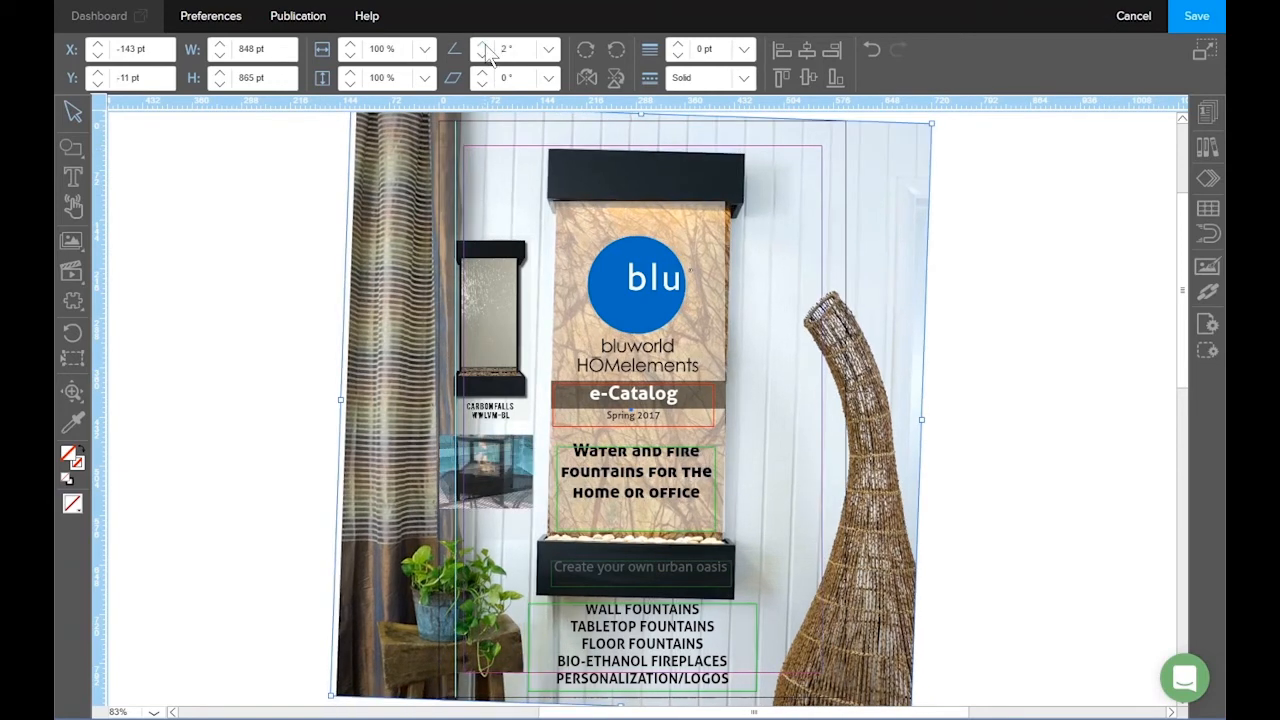
click(482, 55)
click(482, 55)
- Shear the background photo to 5° and reduce the shear angle to 2°
click(481, 74)
click(481, 74)
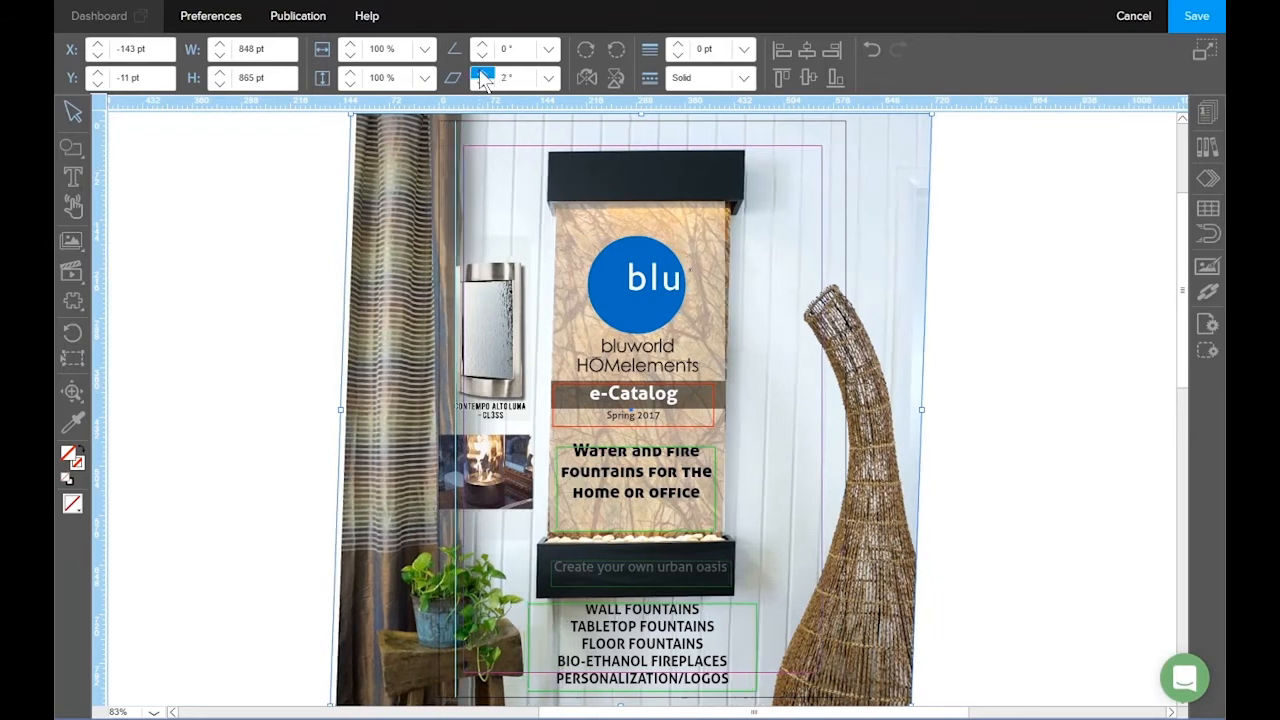
click(481, 74)
click(481, 74)
click(481, 74)
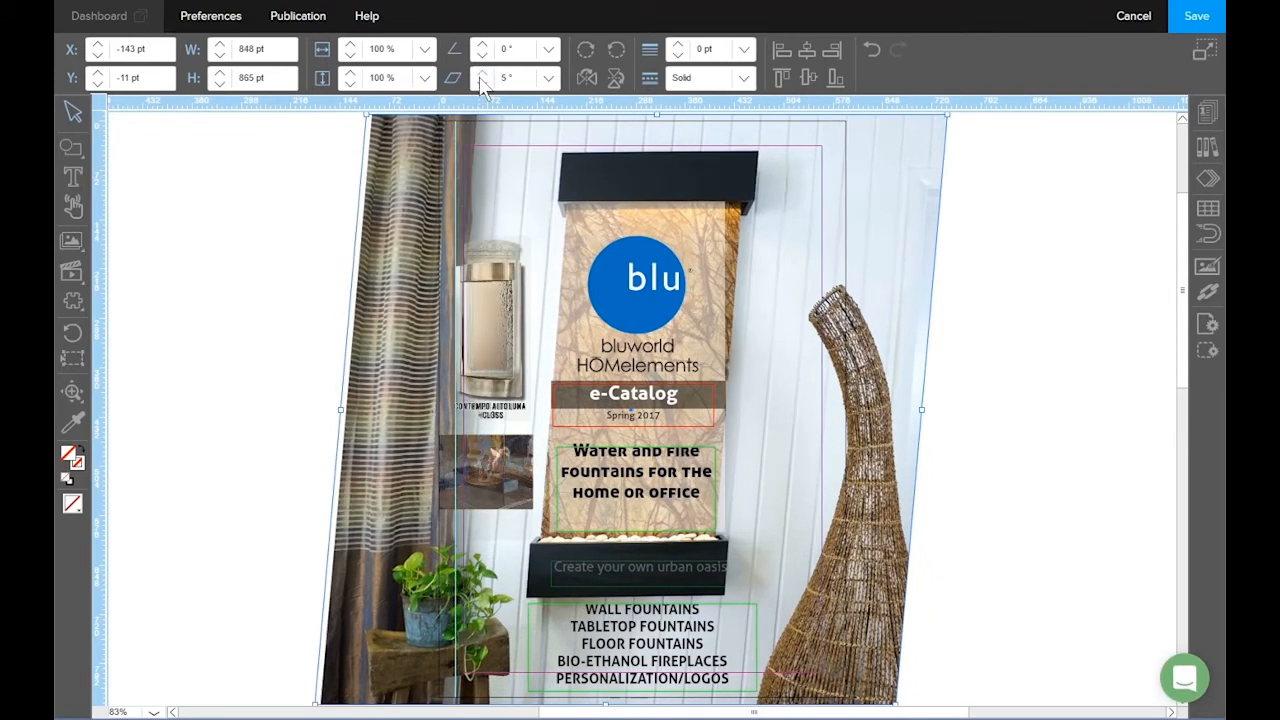
click(477, 85)
click(477, 85)
click(477, 85)
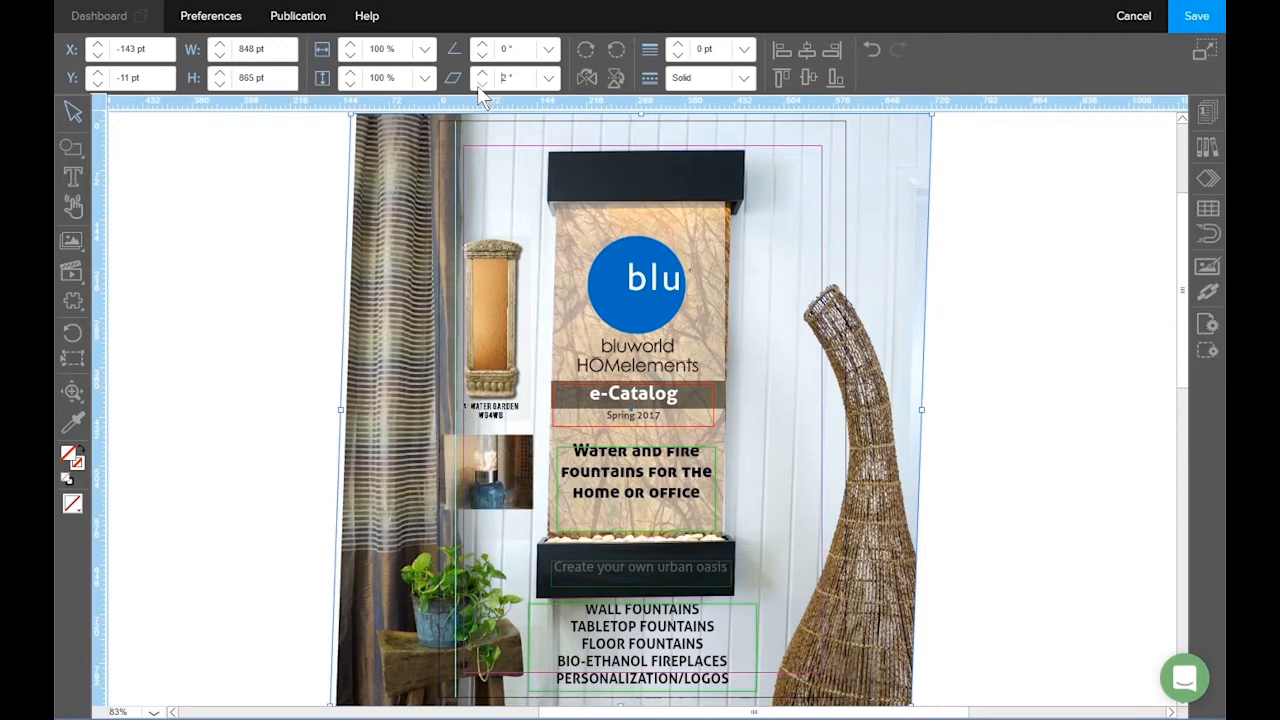
- Give the background photo a 3 pt border in the Thick - Thick style and reduce its weight to 1 pt
click(677, 46)
click(677, 46)
click(677, 46)
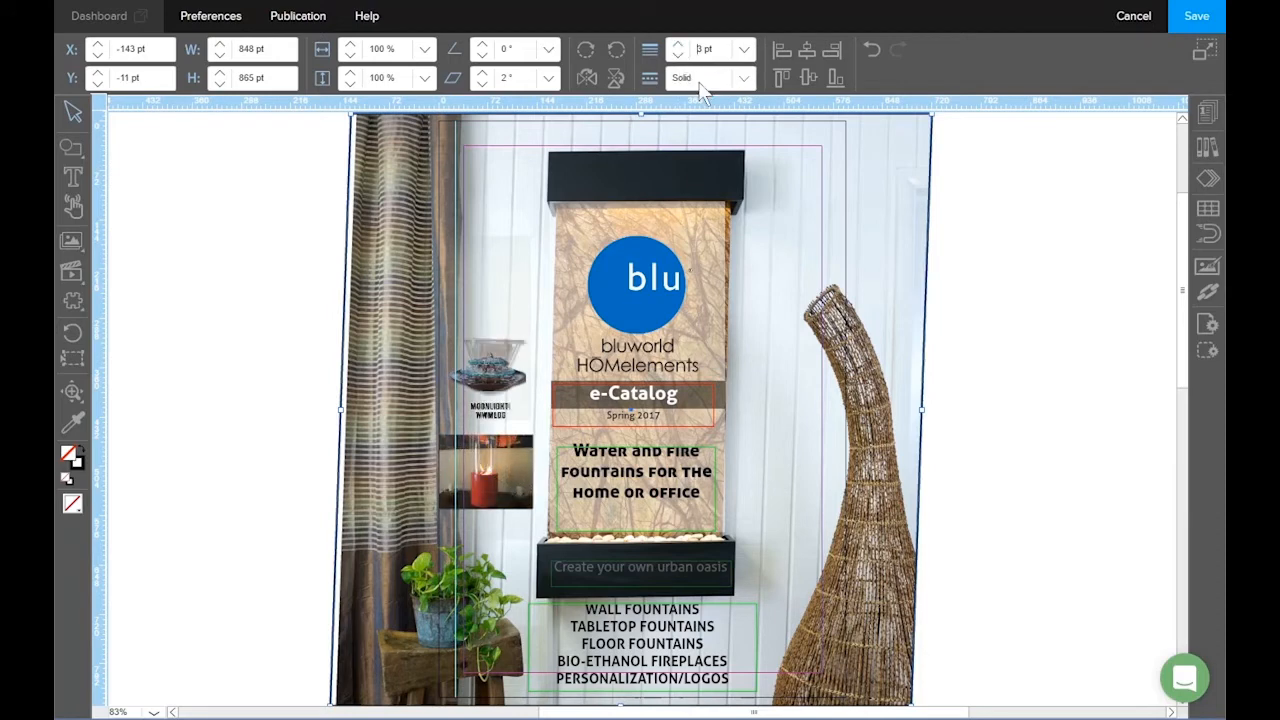
click(744, 79)
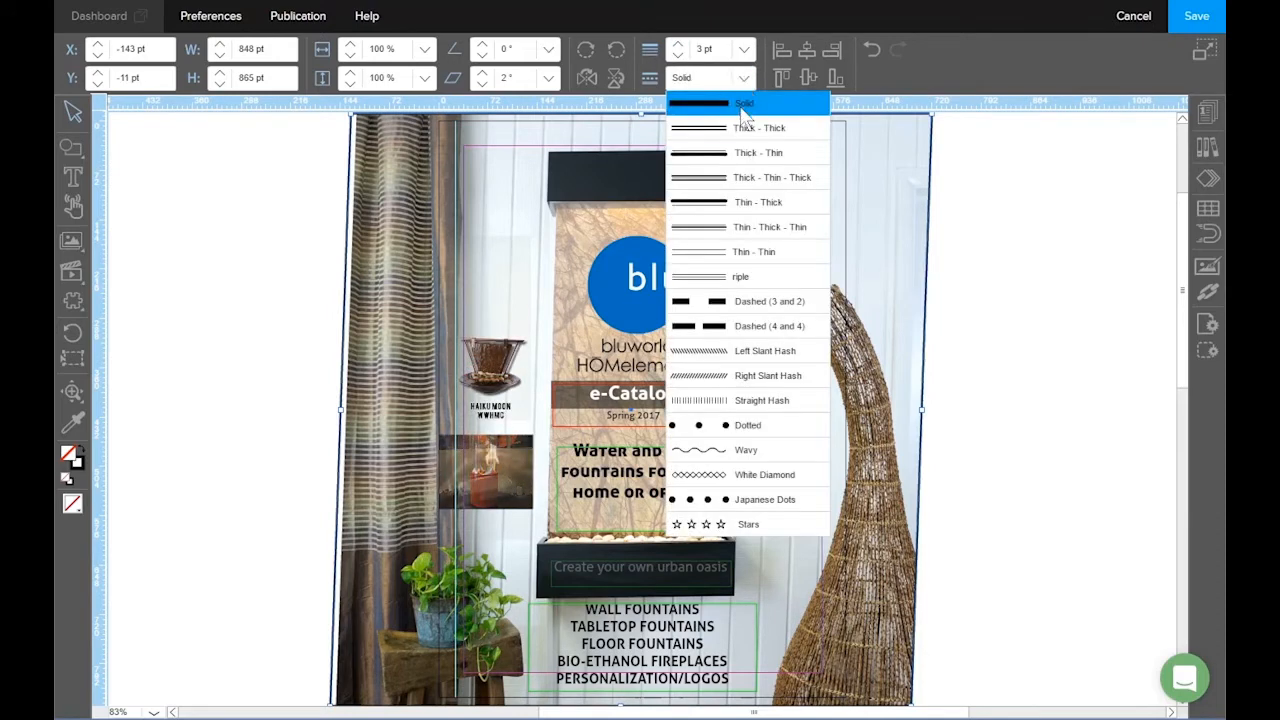
click(740, 130)
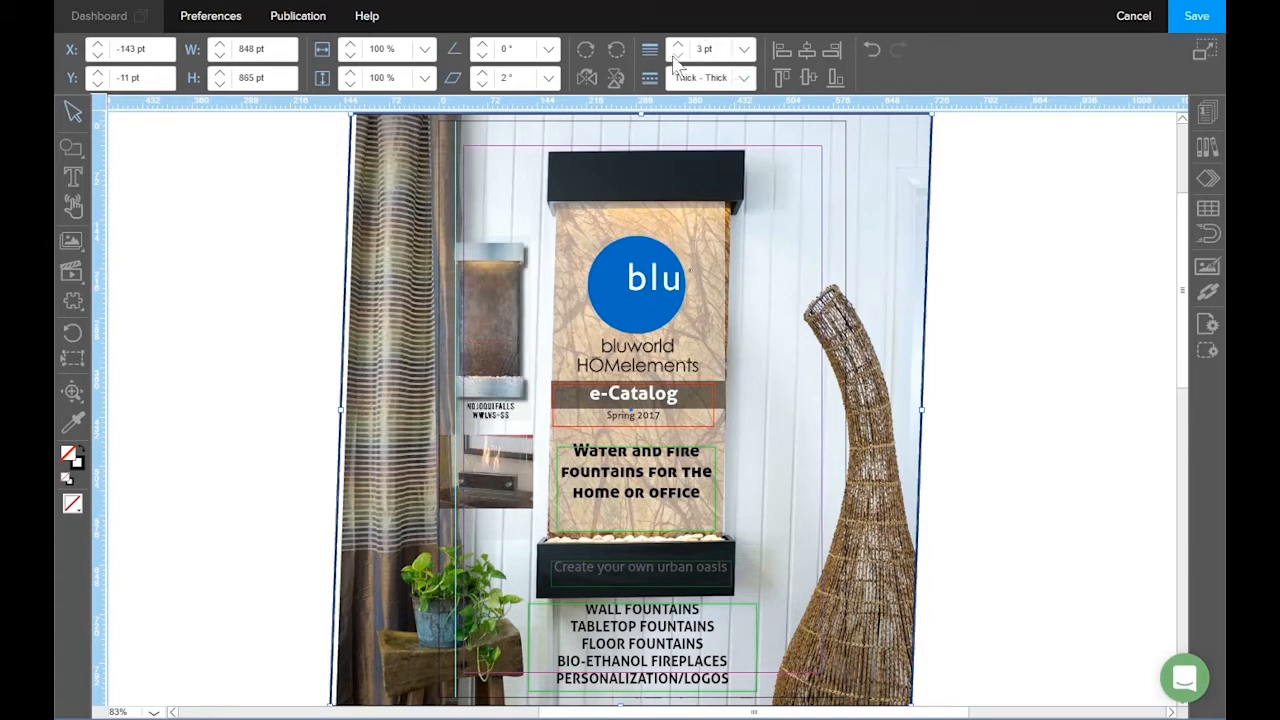
click(744, 49)
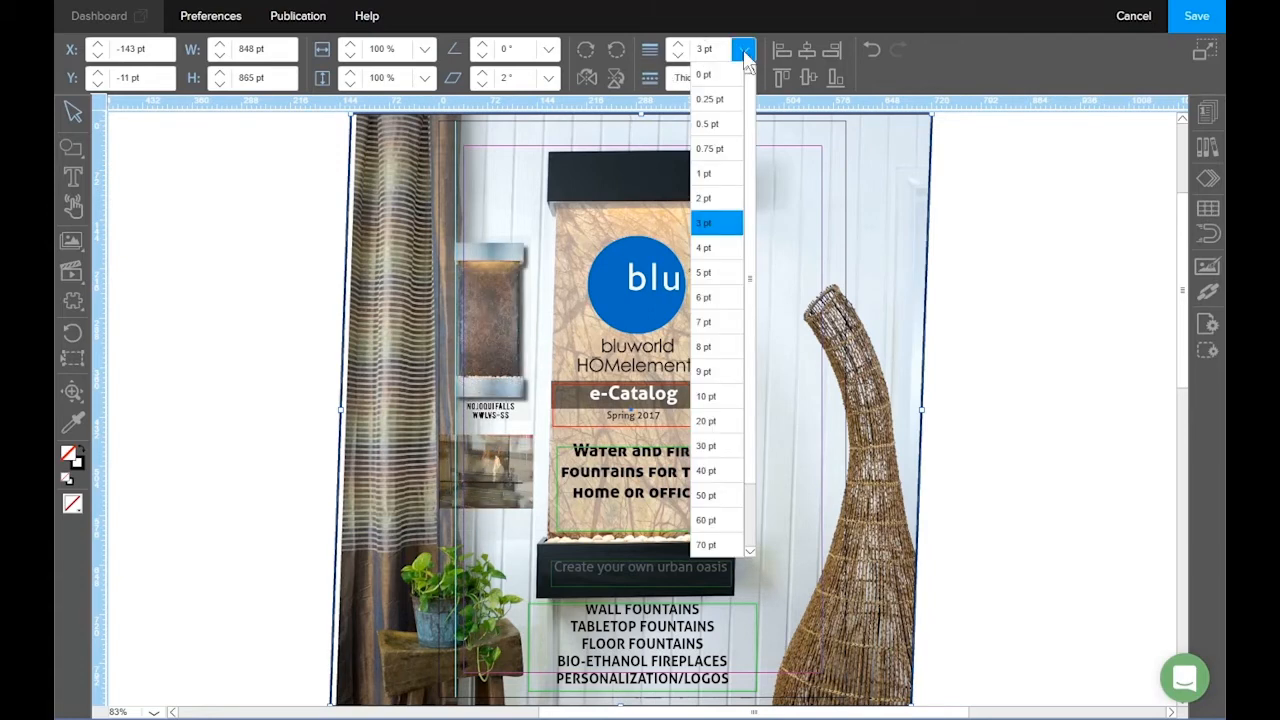
click(705, 174)
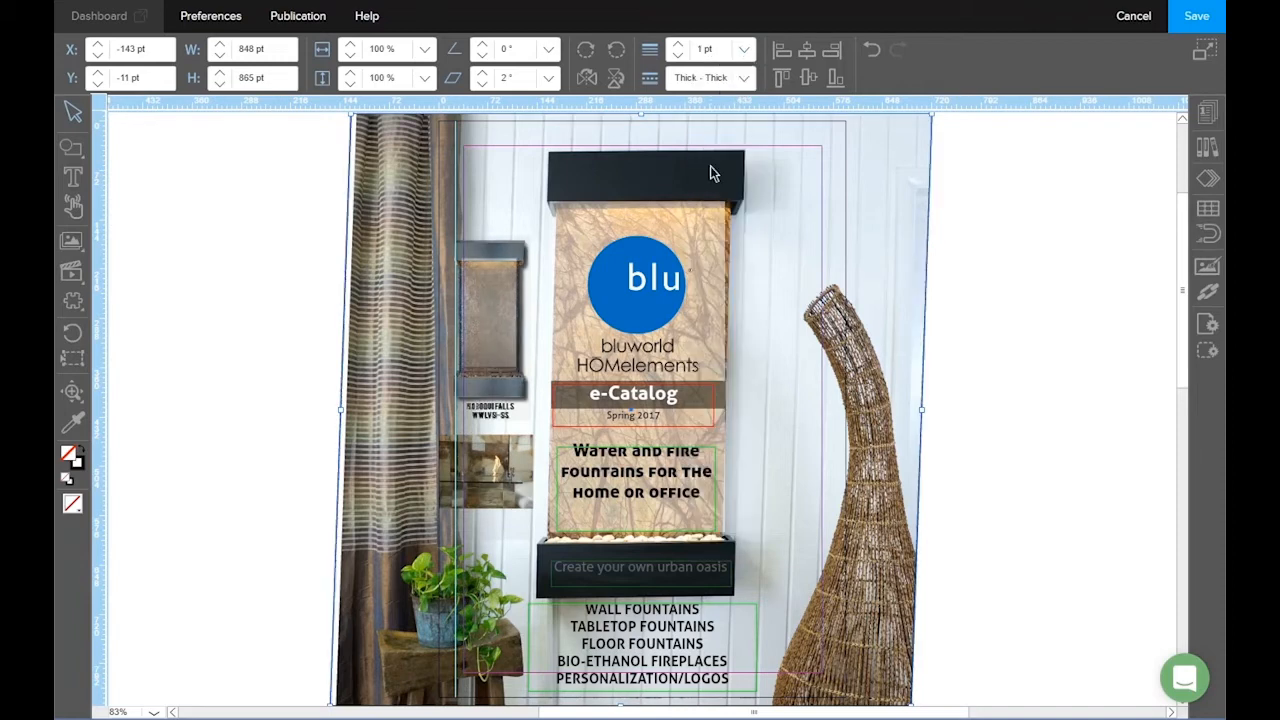
- Change the photo's border to Dashed (3 and 2) at 4 pt, and switch its style to Straight Hash
click(743, 80)
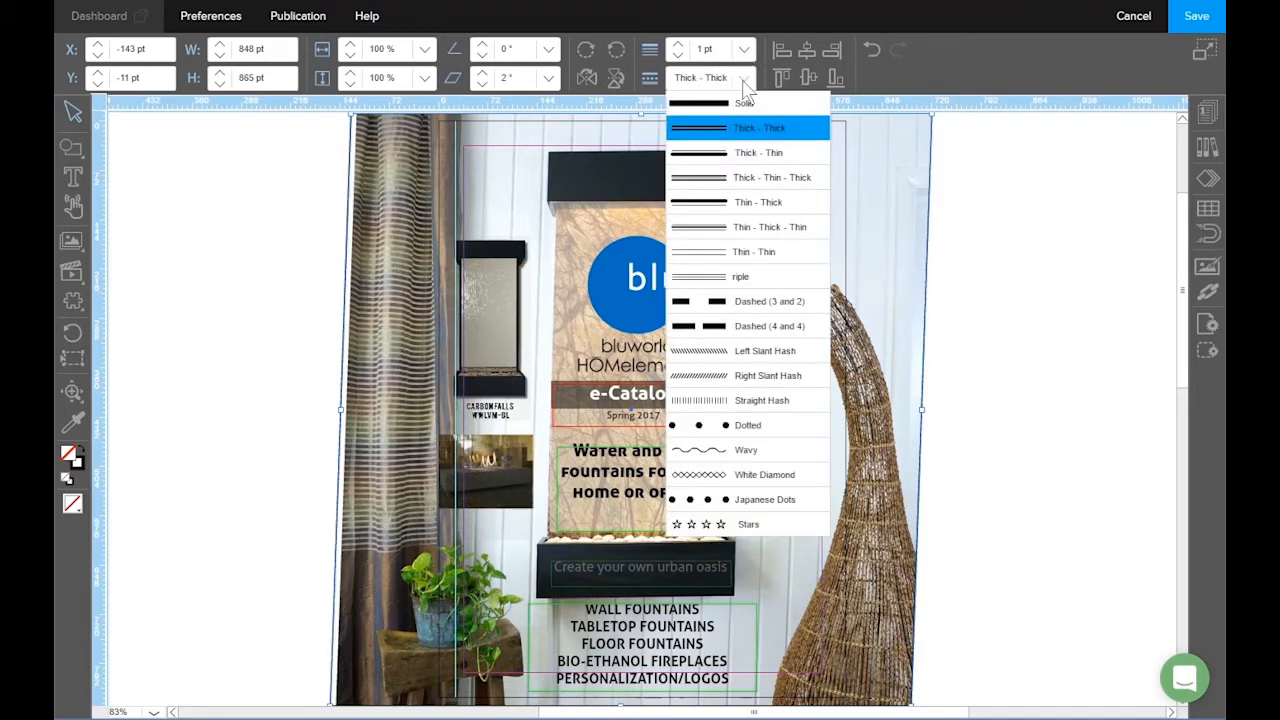
click(717, 304)
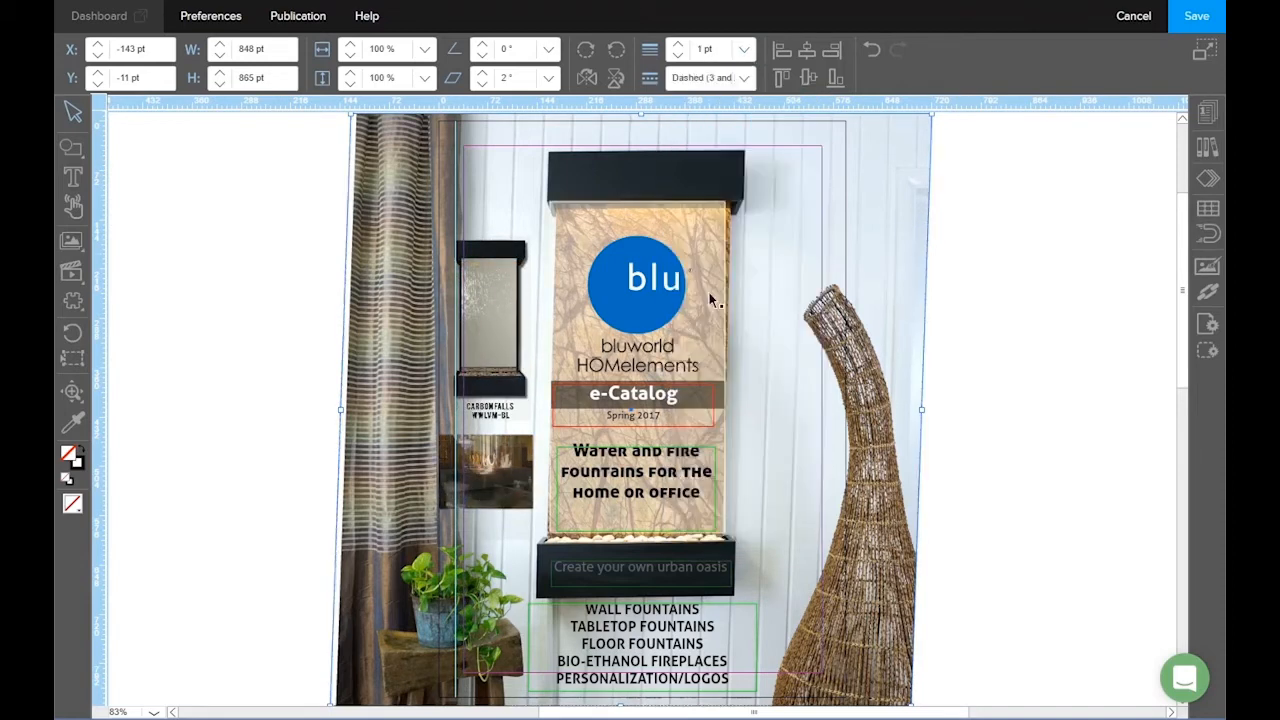
click(678, 48)
click(678, 48)
click(678, 48)
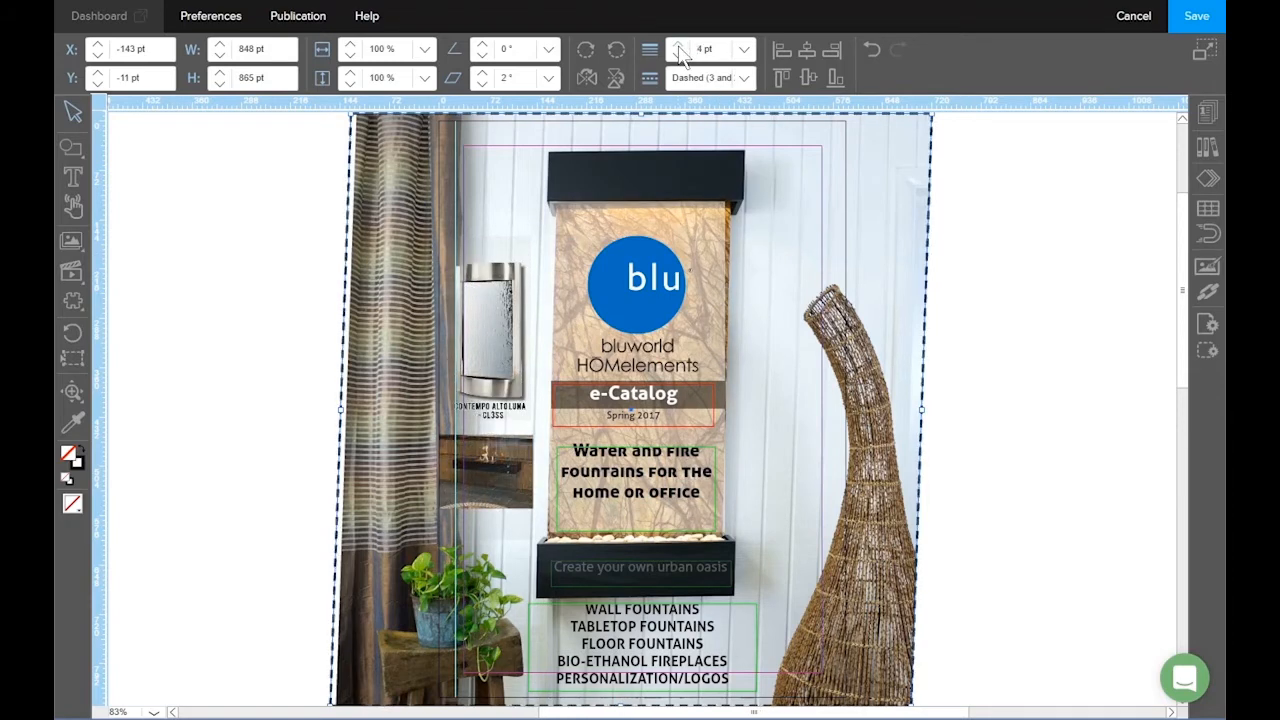
click(744, 77)
click(713, 402)
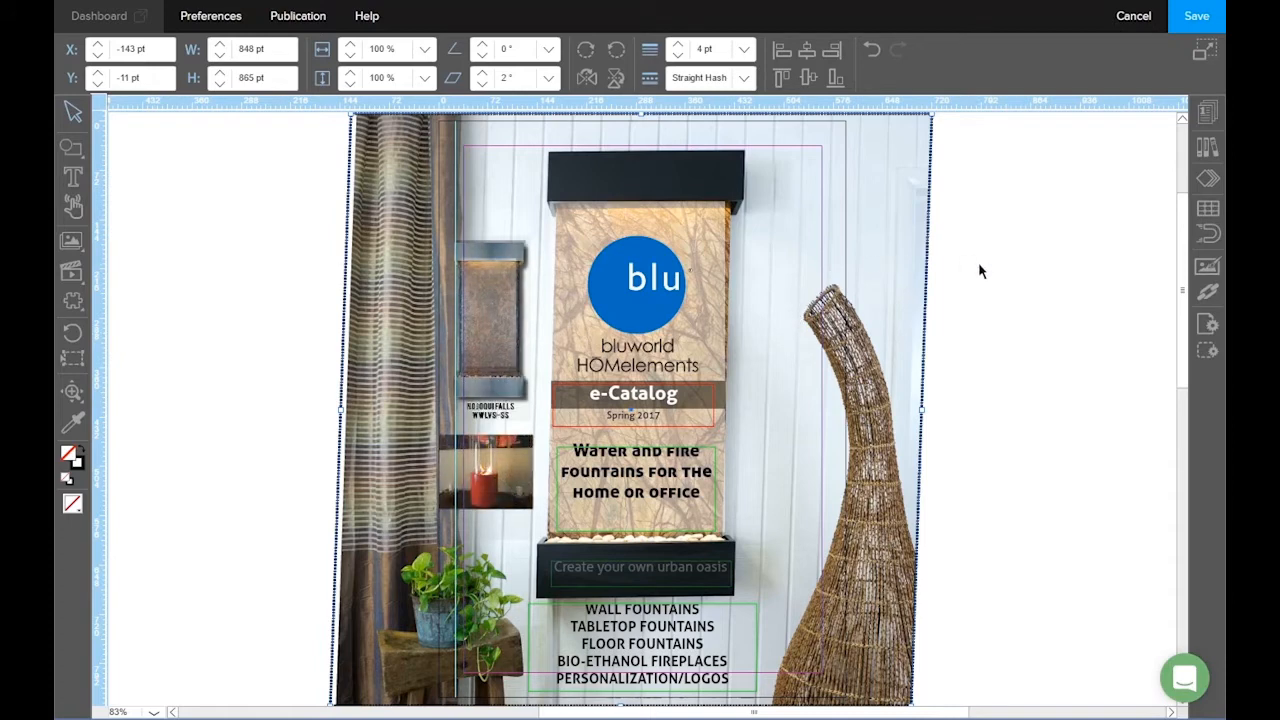
- Close the page editor without saving the changes and reopen the cover page for editing
click(1132, 18)
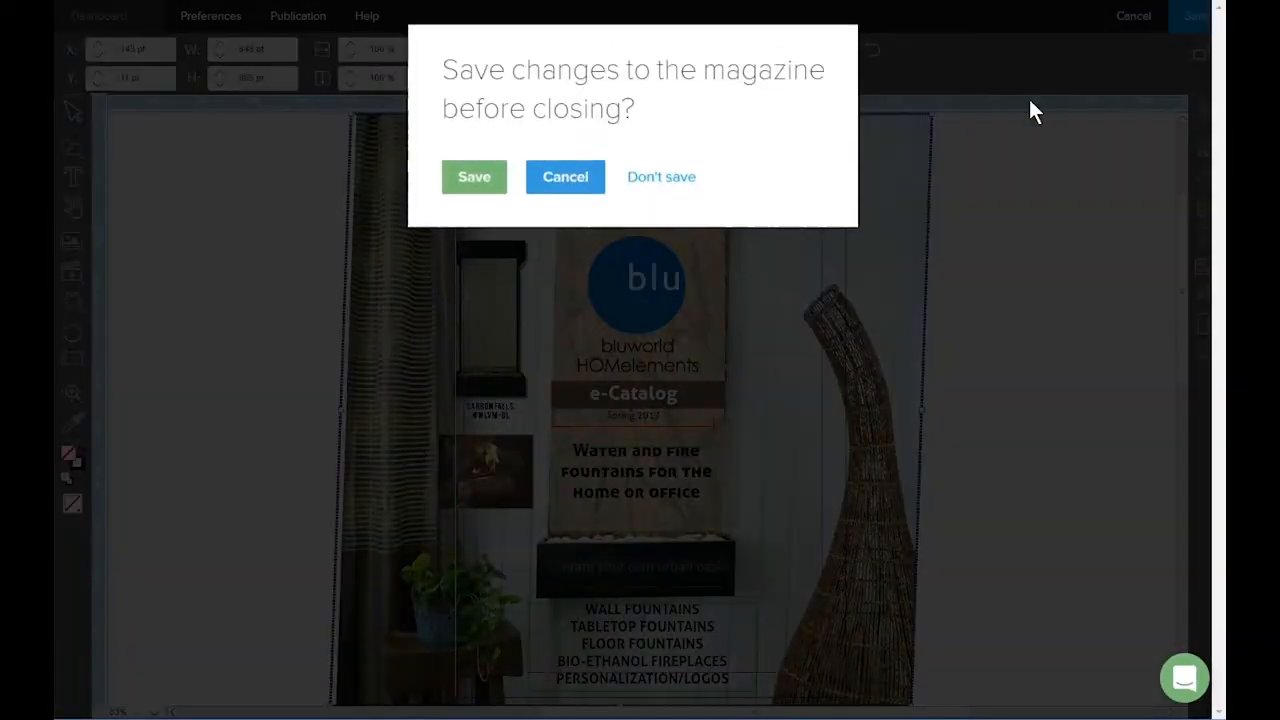
click(681, 180)
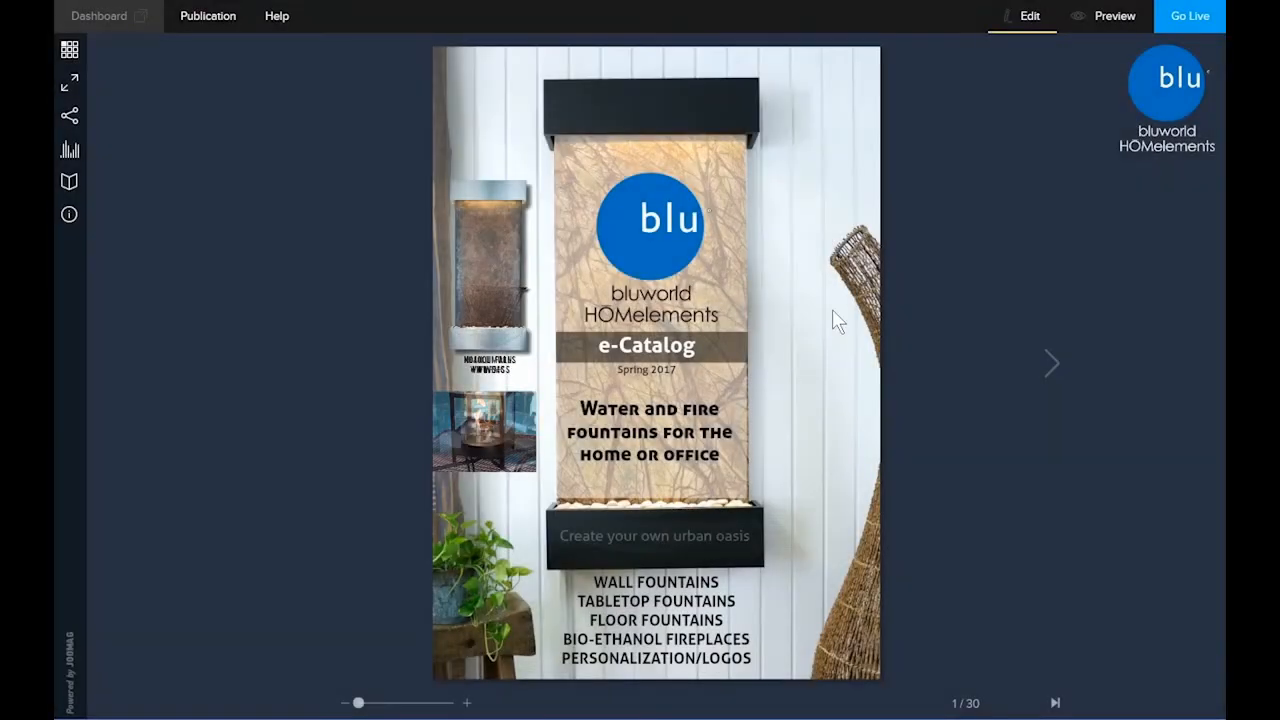
click(1030, 18)
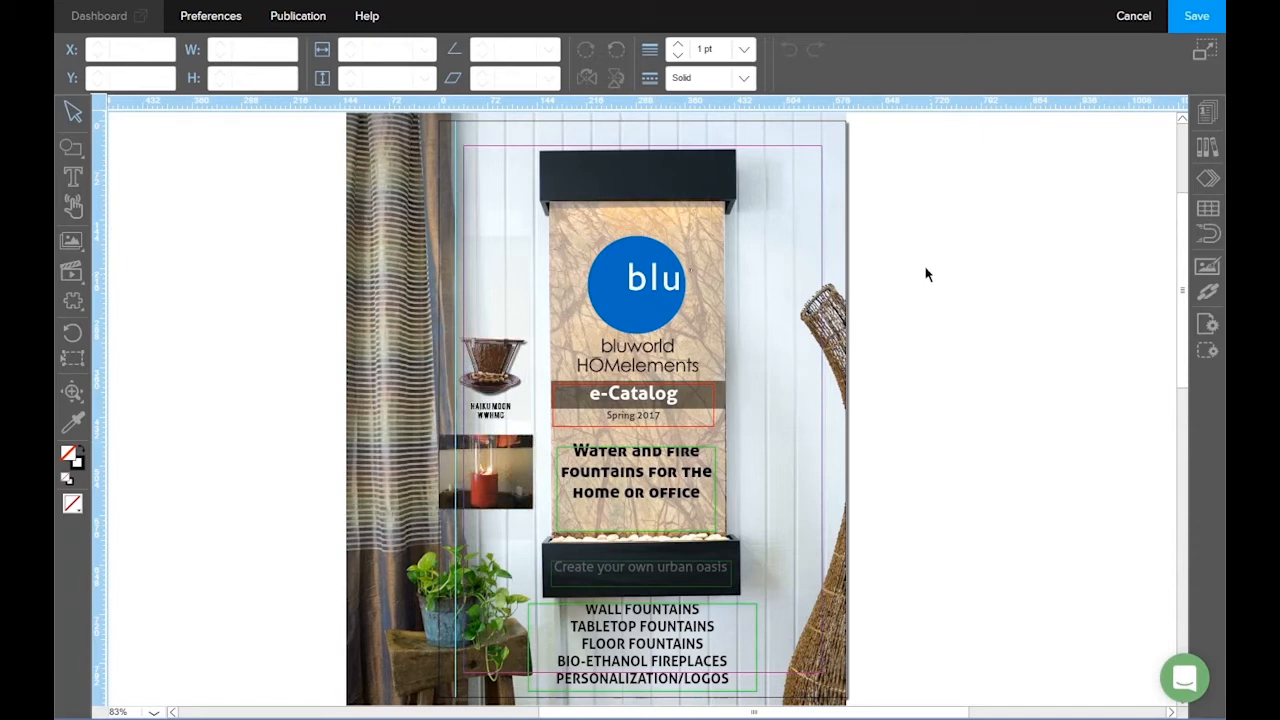
- Replace the background photo with the Grande-Intro-1300 background image from the library's Grand Opening folder
double_click(810, 196)
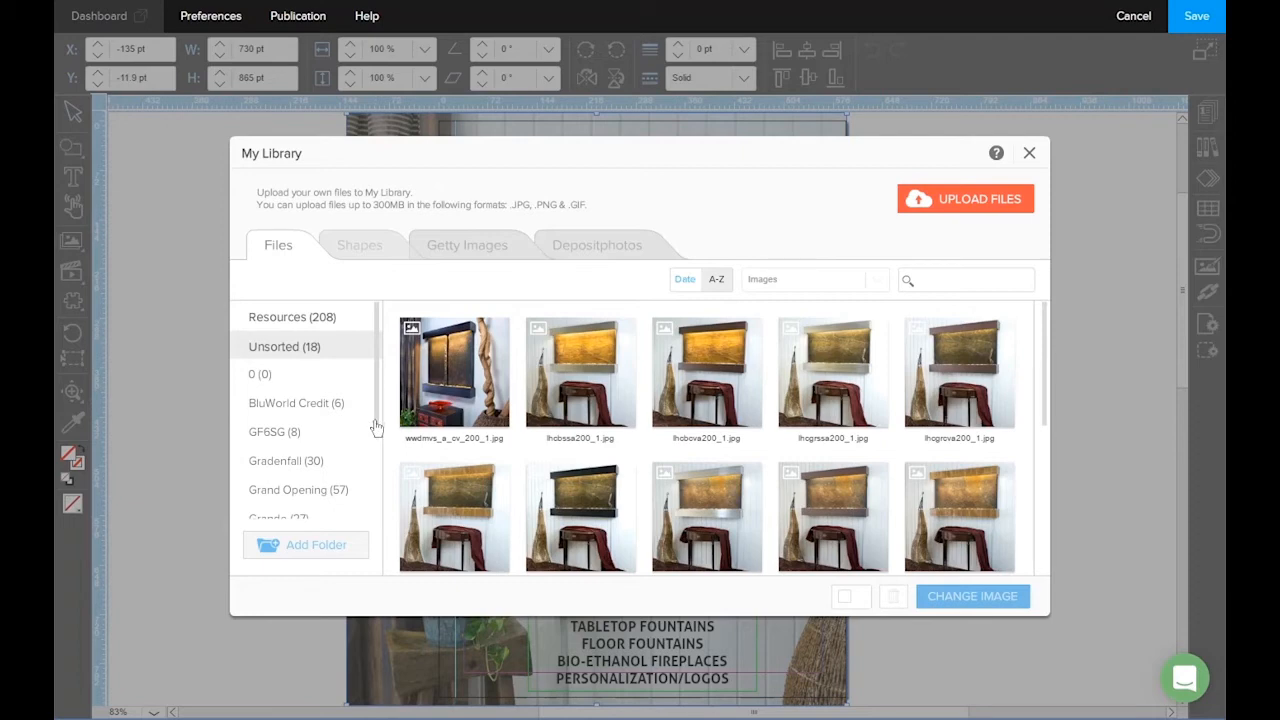
scroll(371, 437, down, 2)
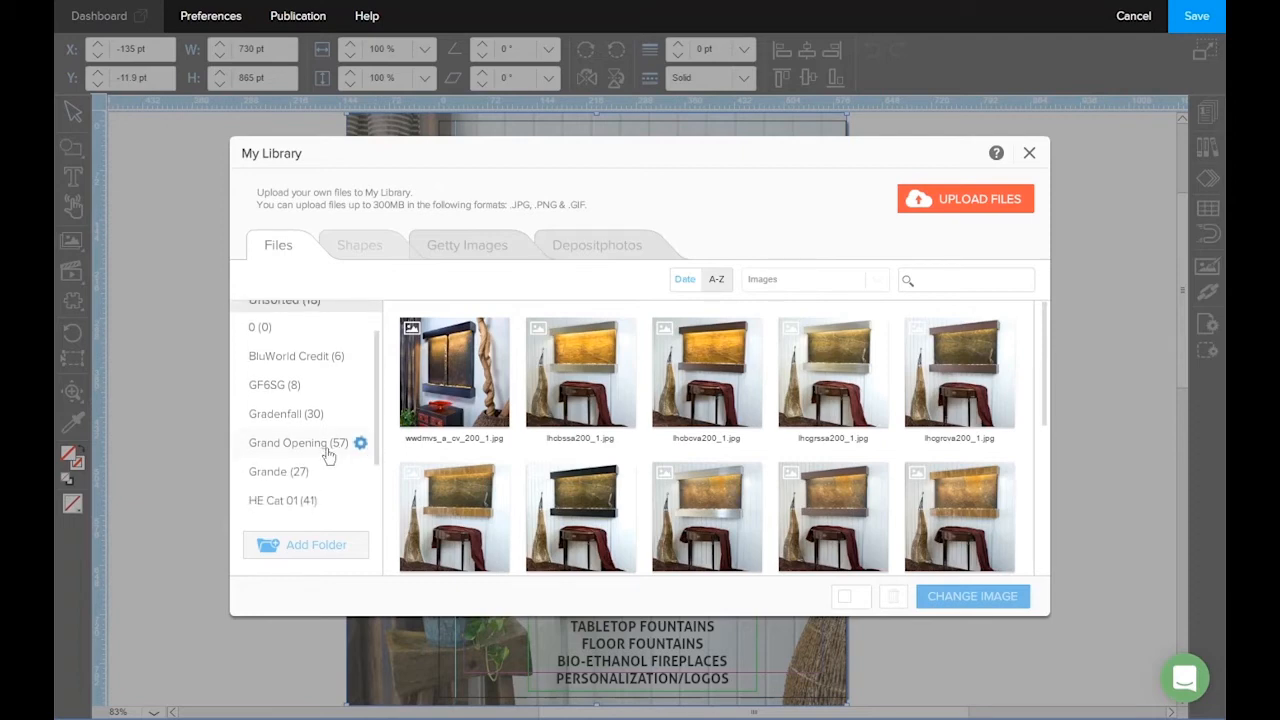
click(327, 446)
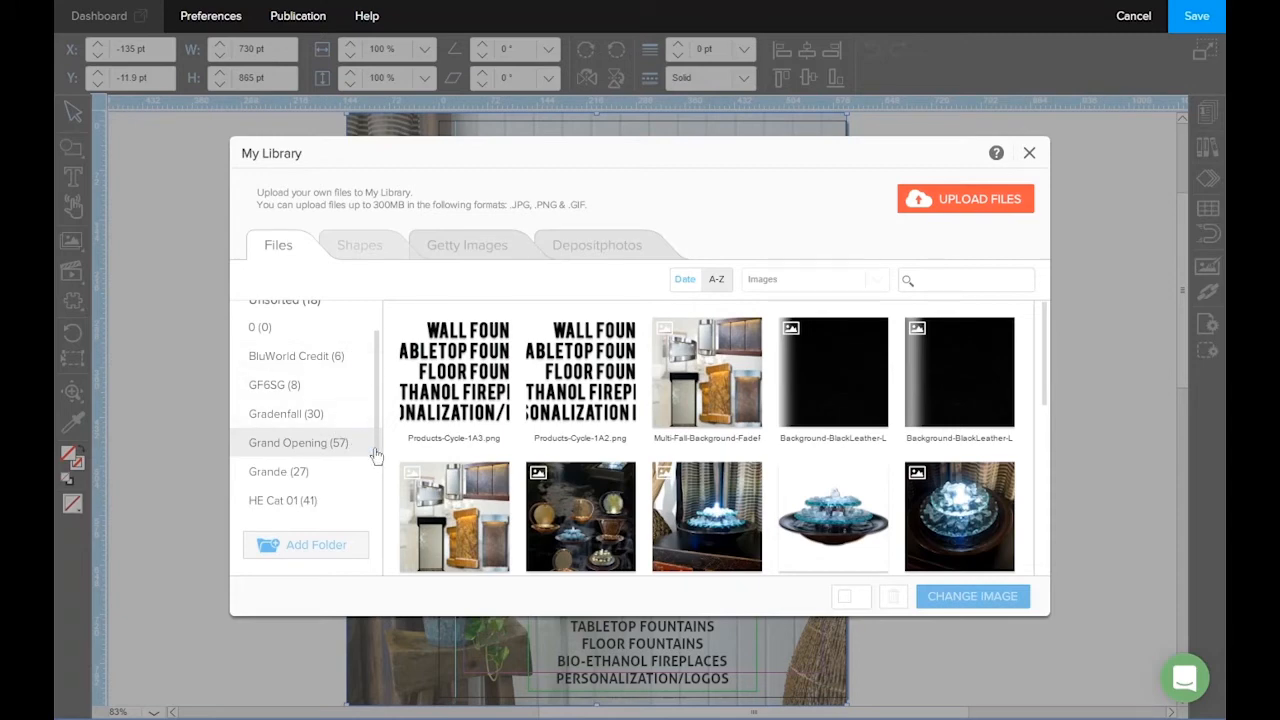
drag(377, 463, 379, 427)
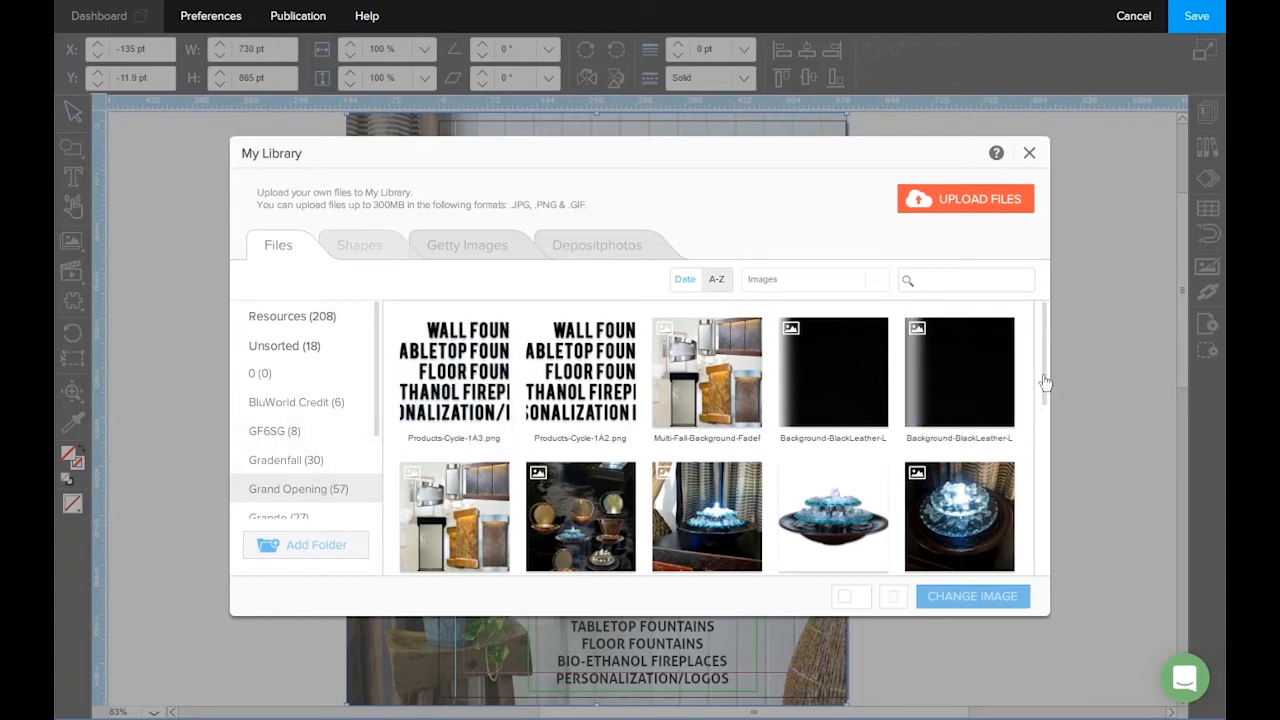
drag(1044, 382, 1057, 481)
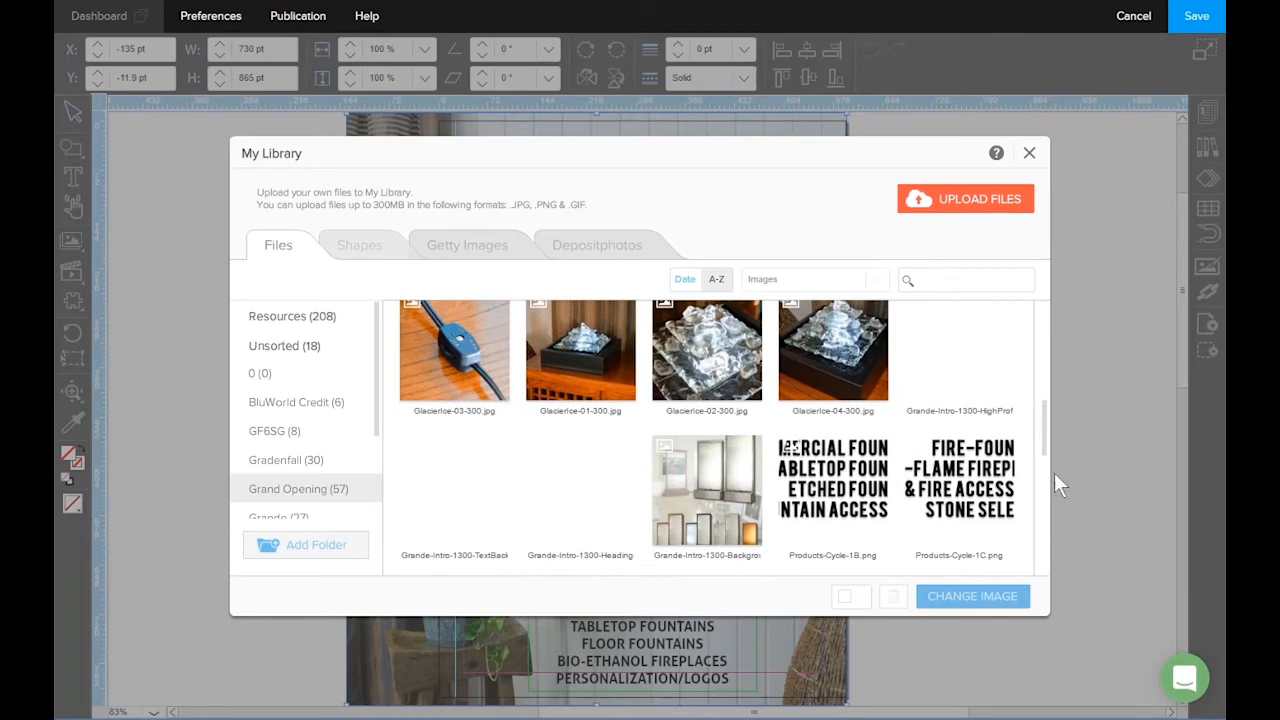
click(724, 480)
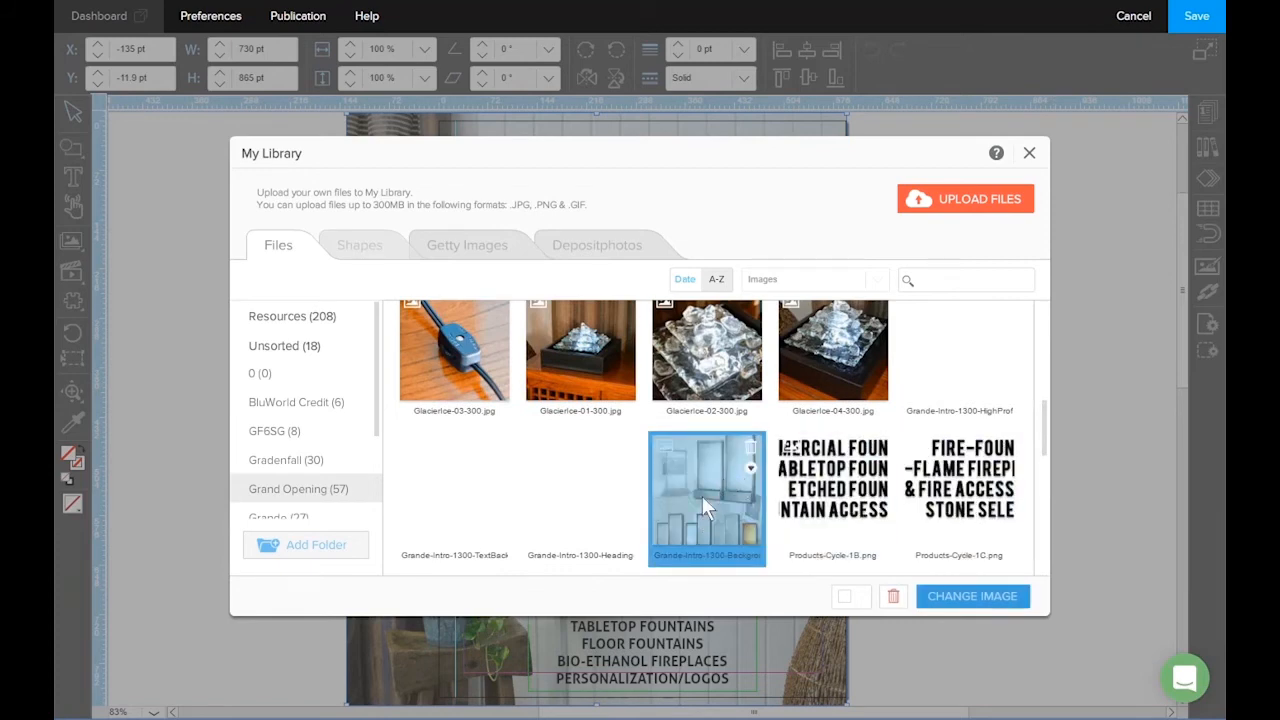
click(957, 604)
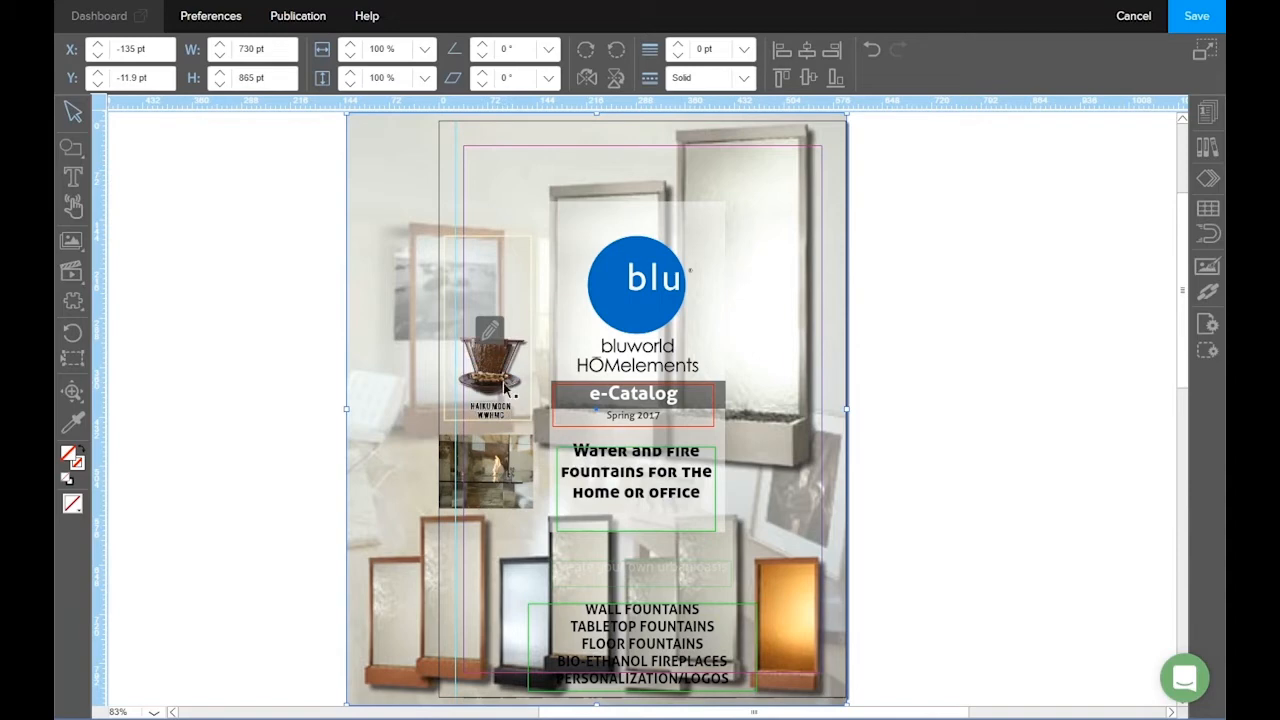
mouse_move(491, 341)
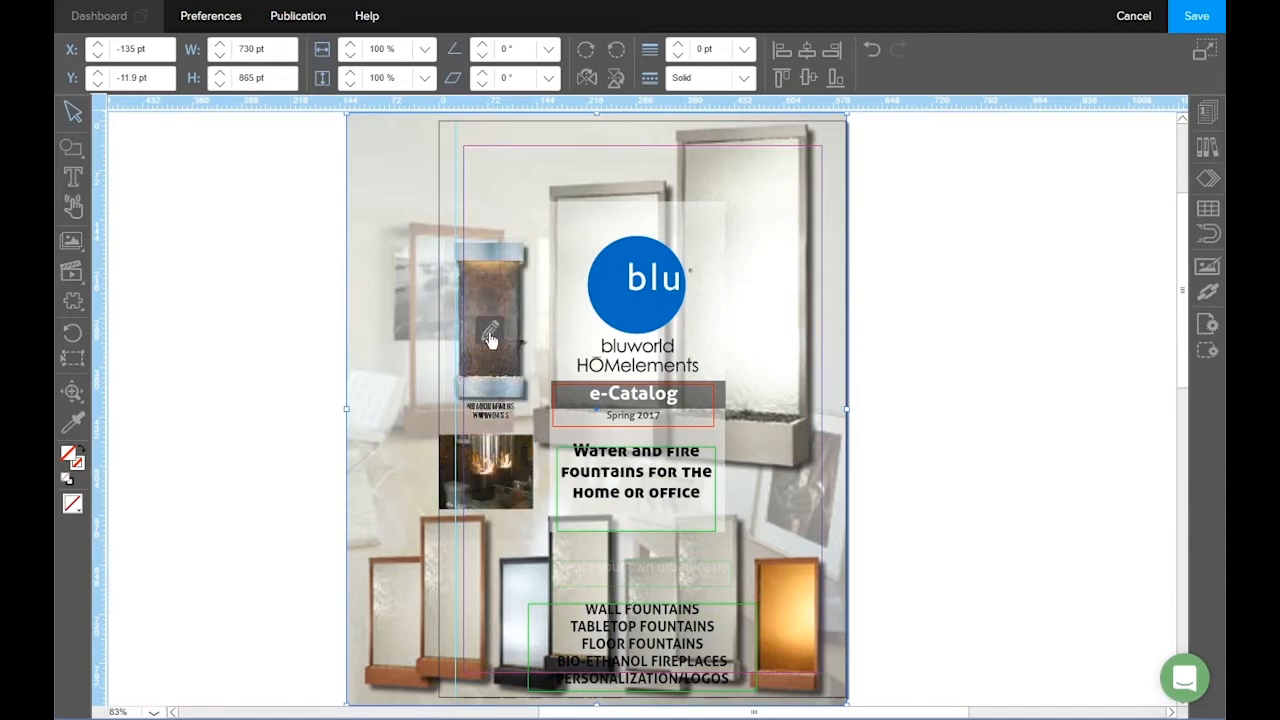
- Review the fountain photos in the existing gallery beside the logo and close its photo manager without changes
click(491, 335)
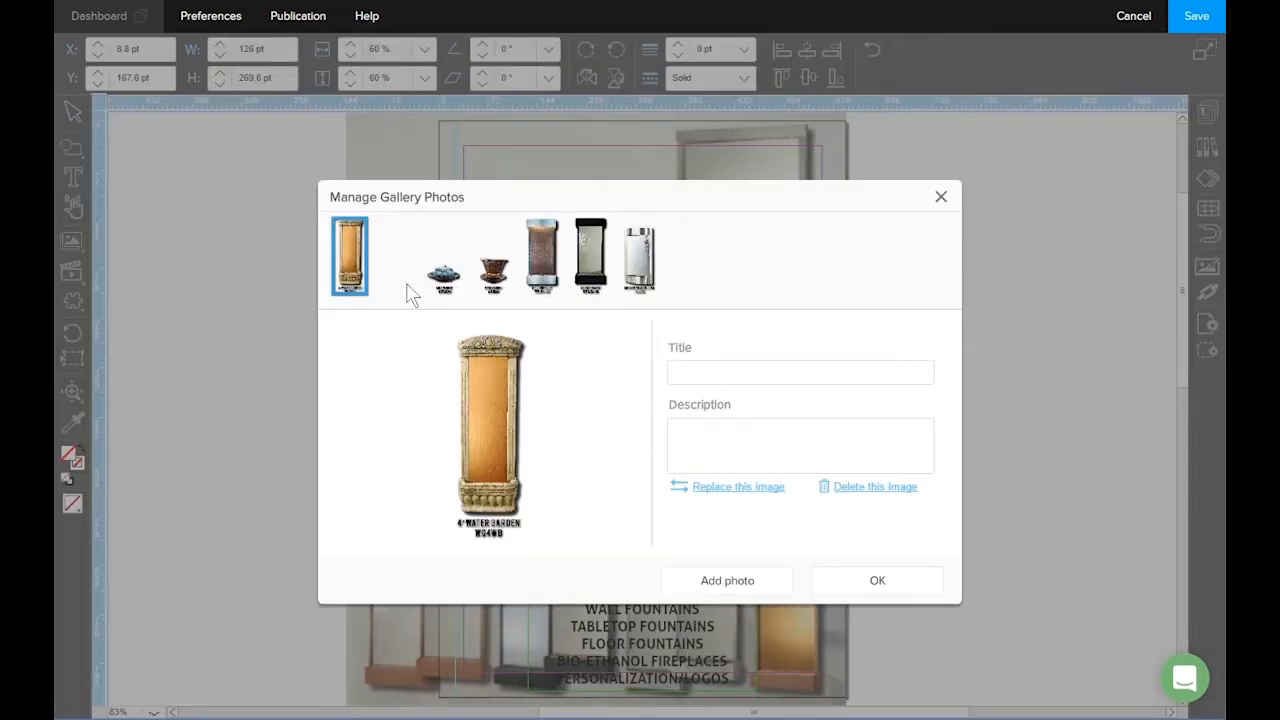
click(446, 268)
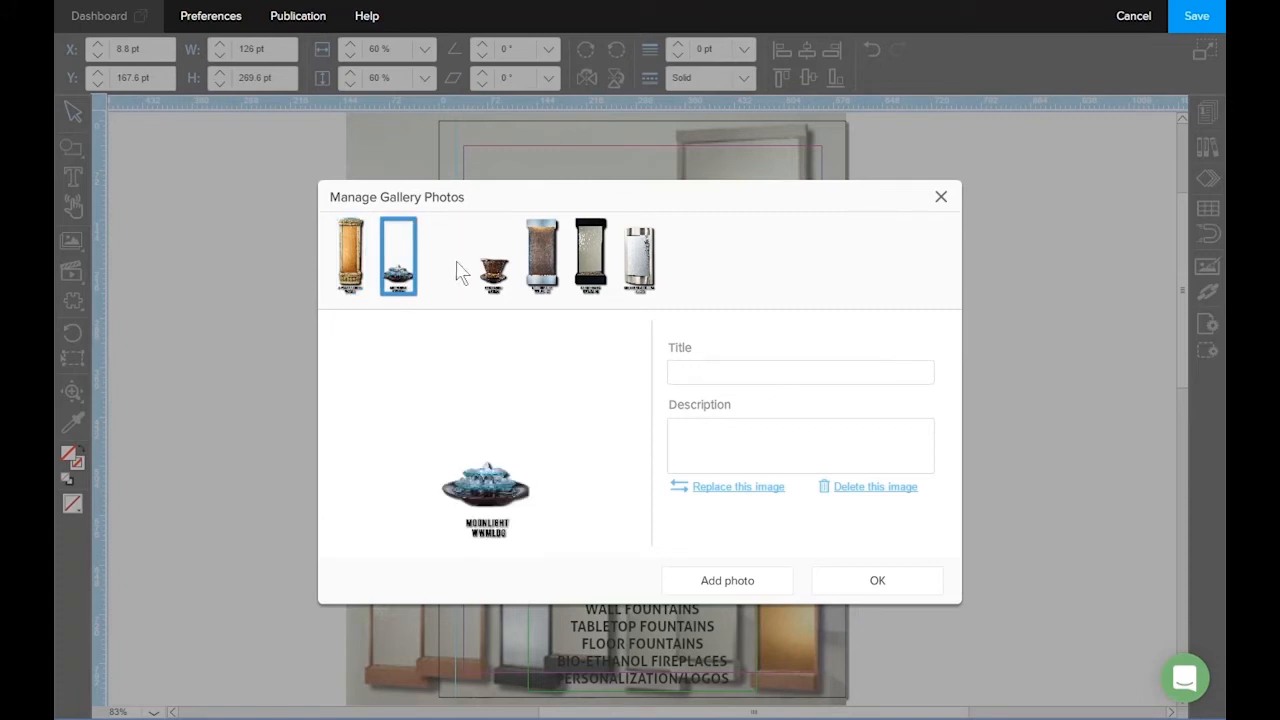
click(503, 272)
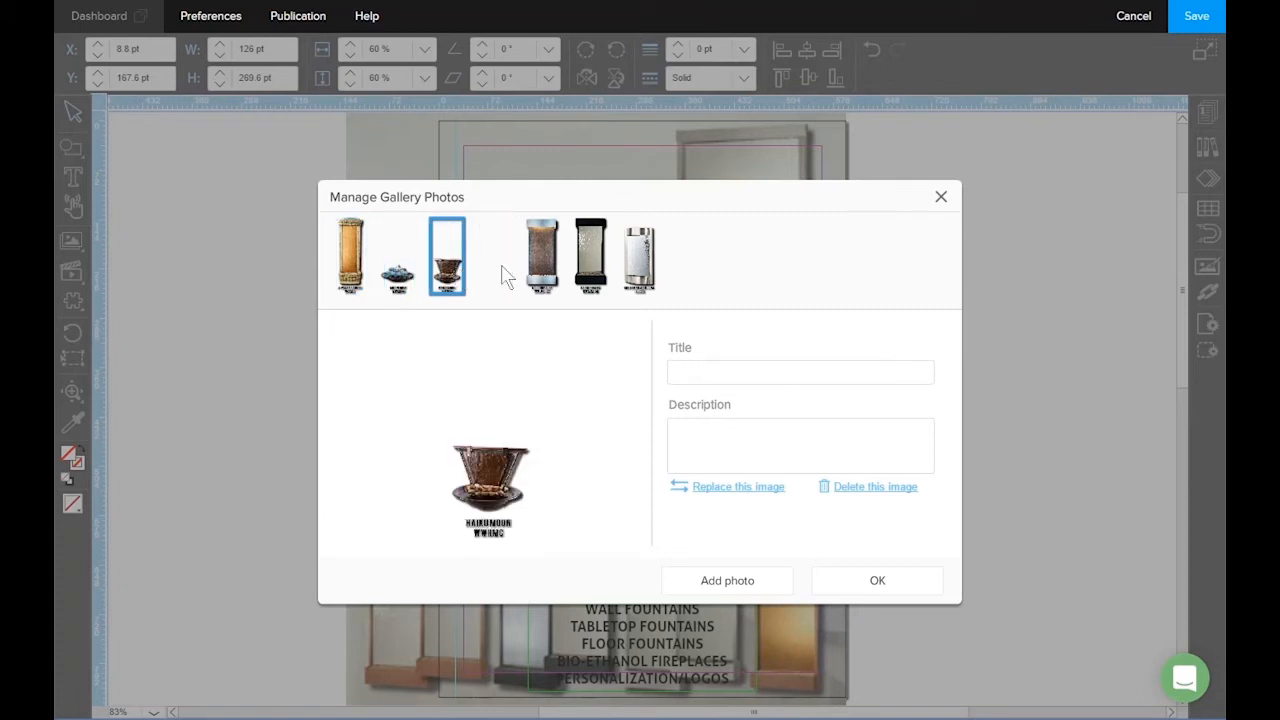
click(540, 268)
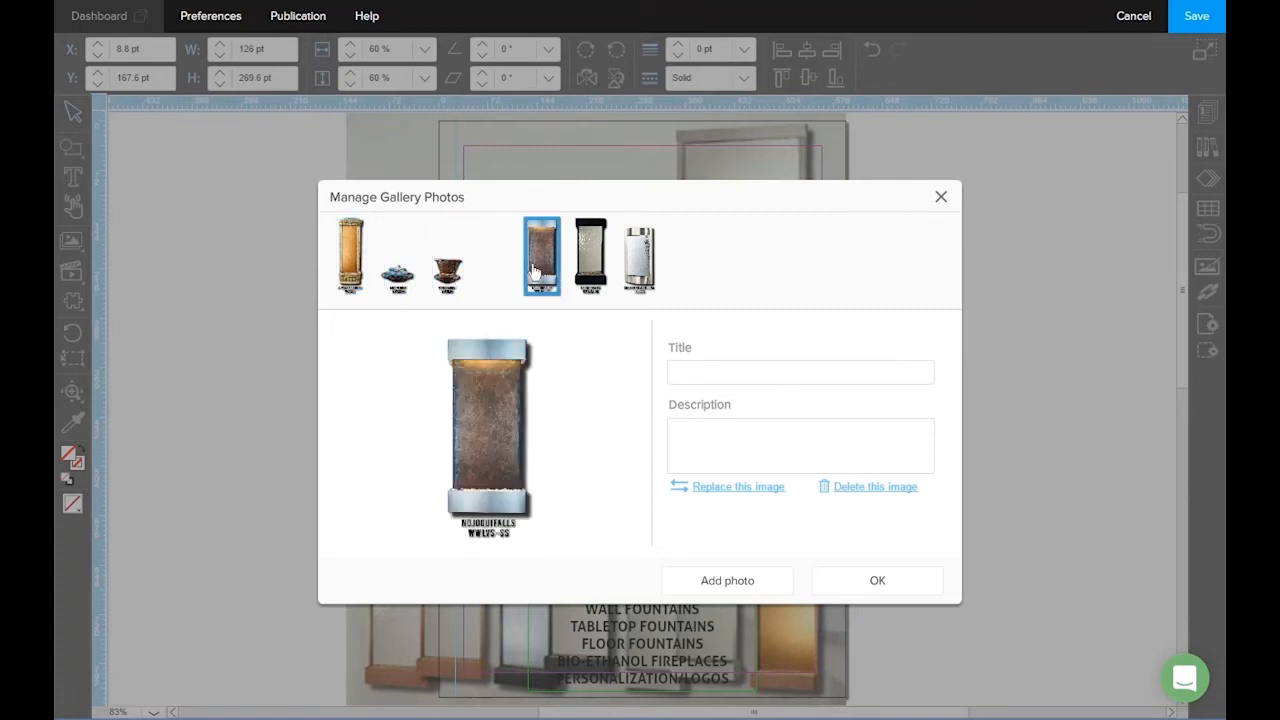
click(591, 268)
click(638, 270)
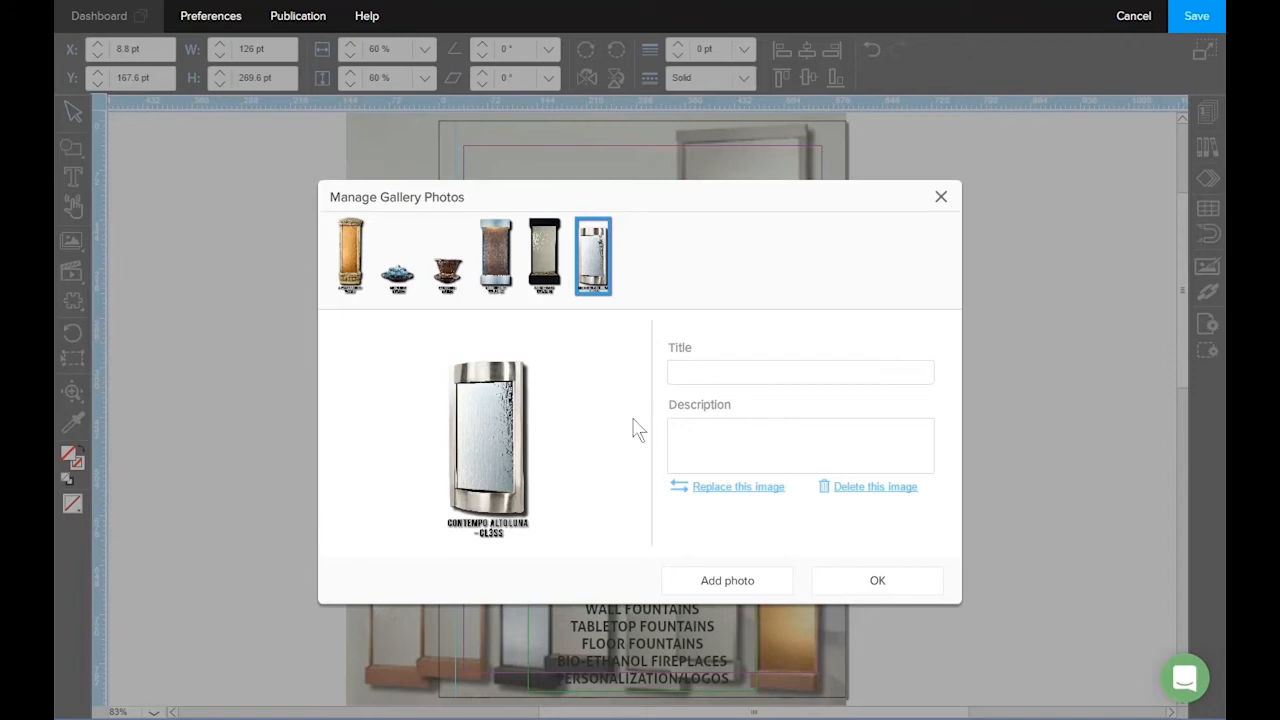
click(941, 199)
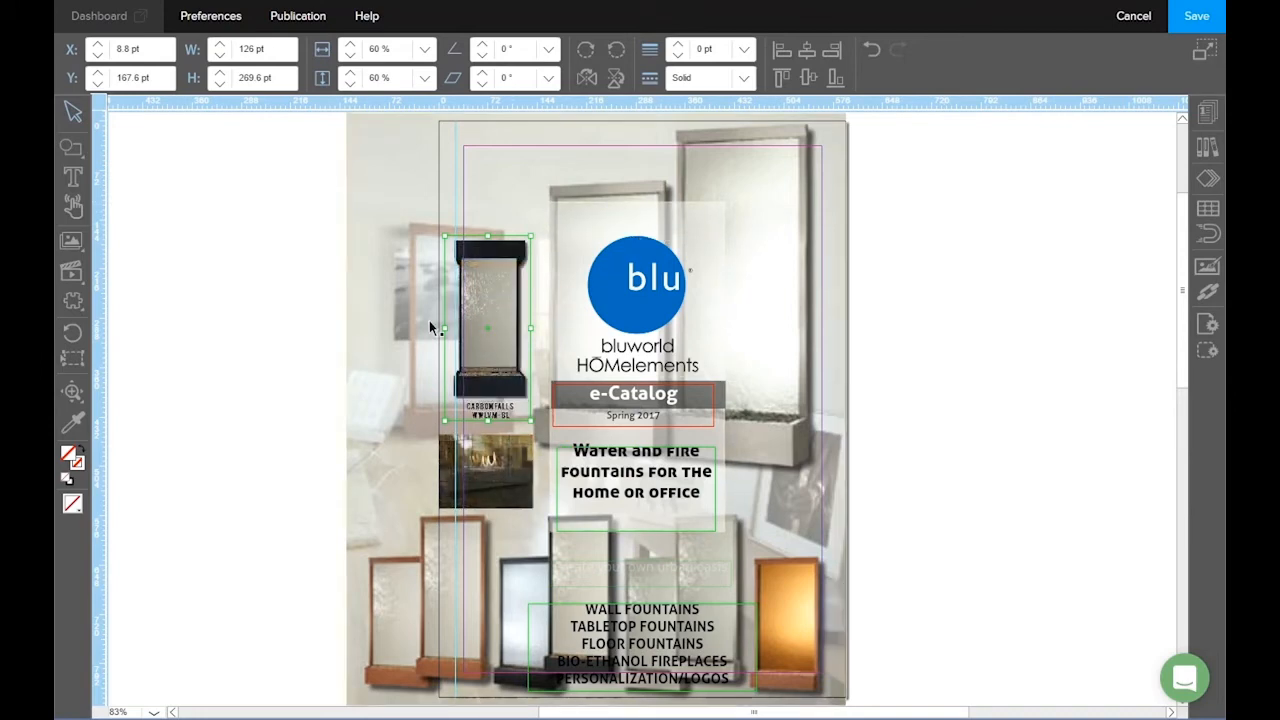
- Draw a new photo gallery element about 170 × 150 pt to the right of the logo, at about X 420, Y 210 pt
click(76, 276)
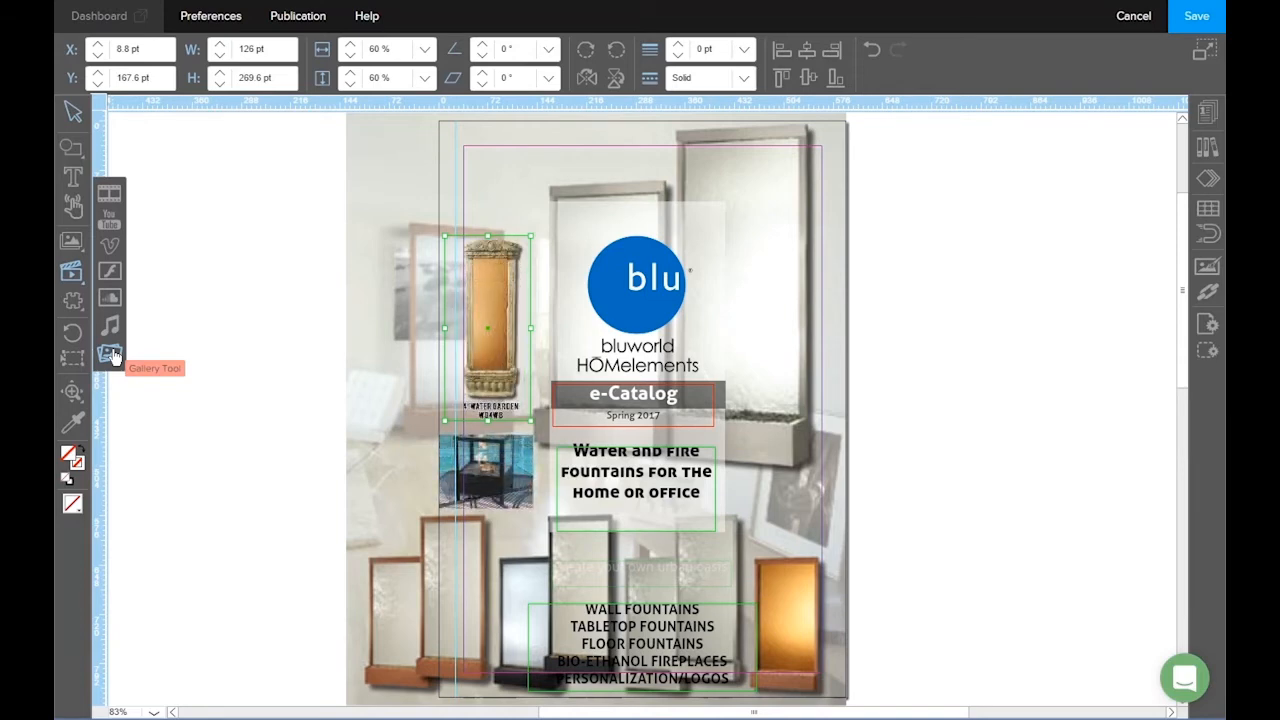
click(111, 355)
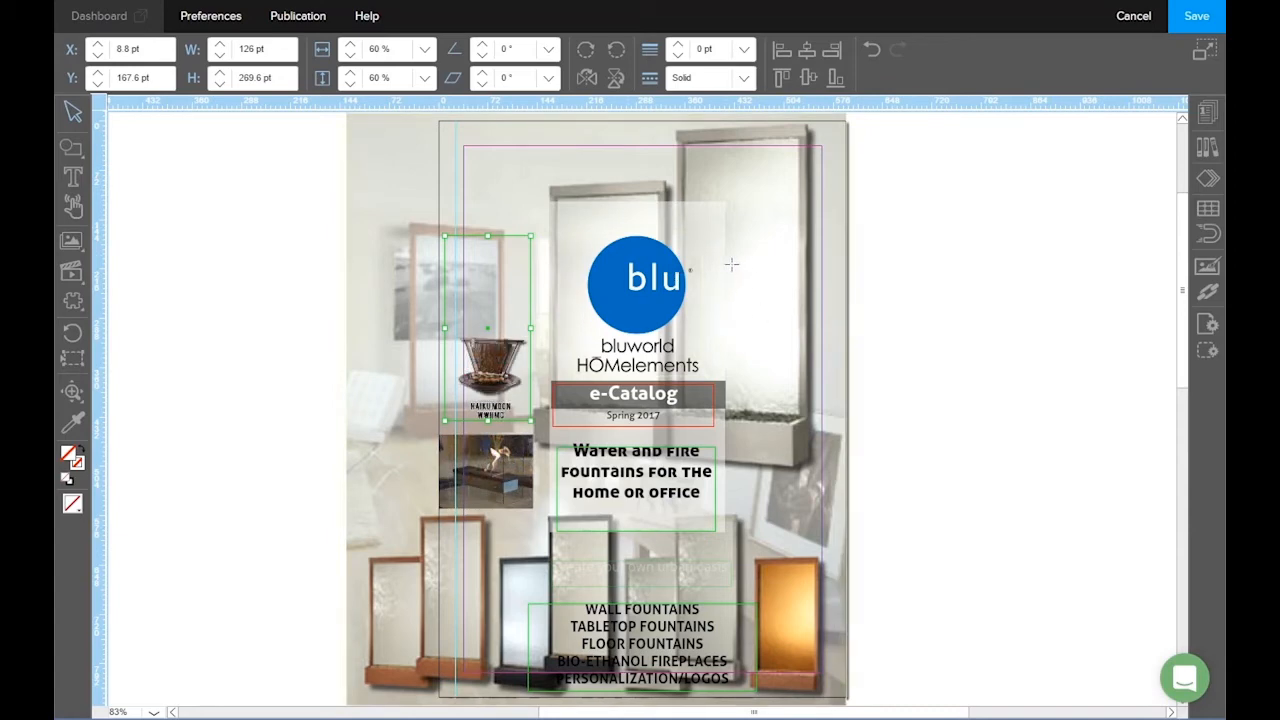
click(726, 265)
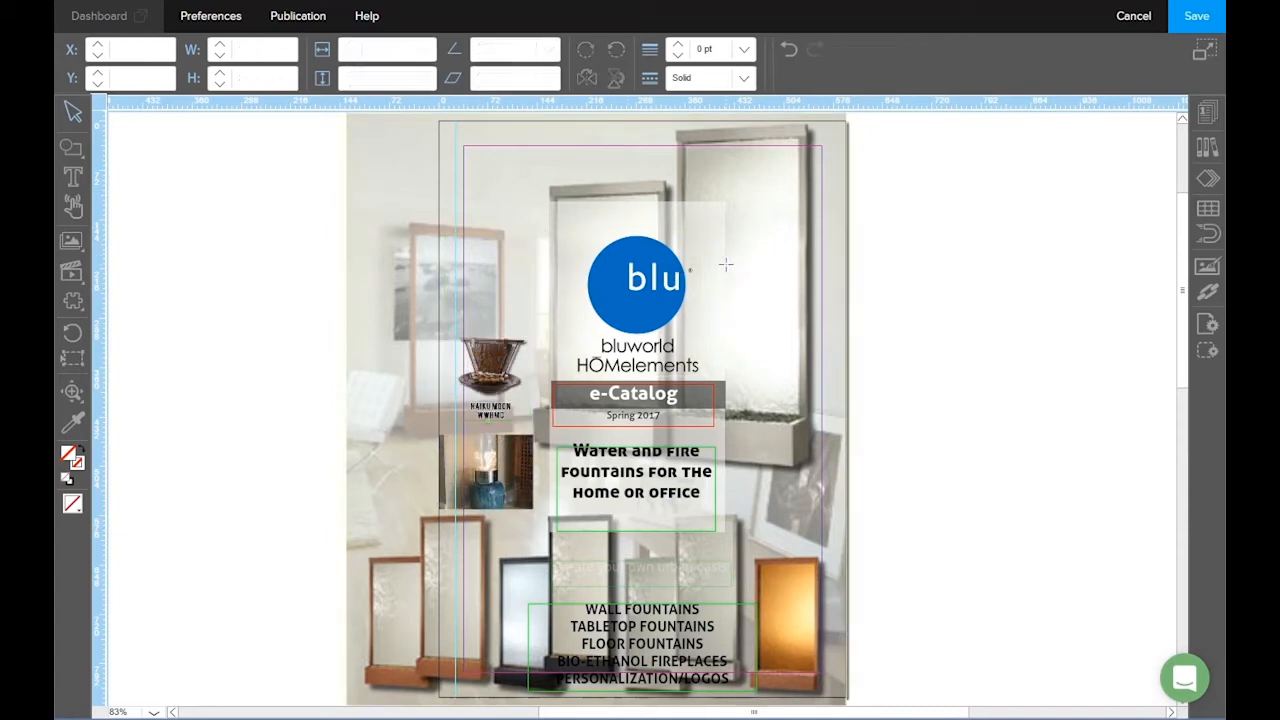
drag(726, 265, 791, 340)
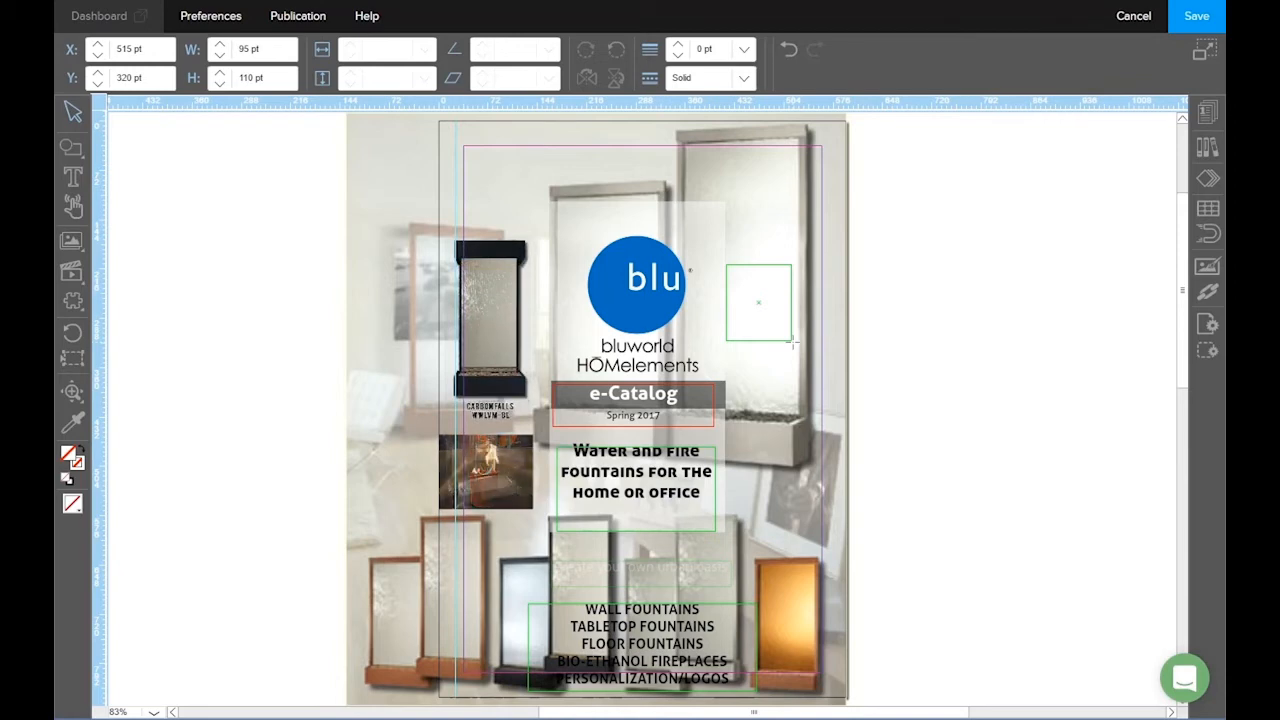
drag(792, 342, 843, 369)
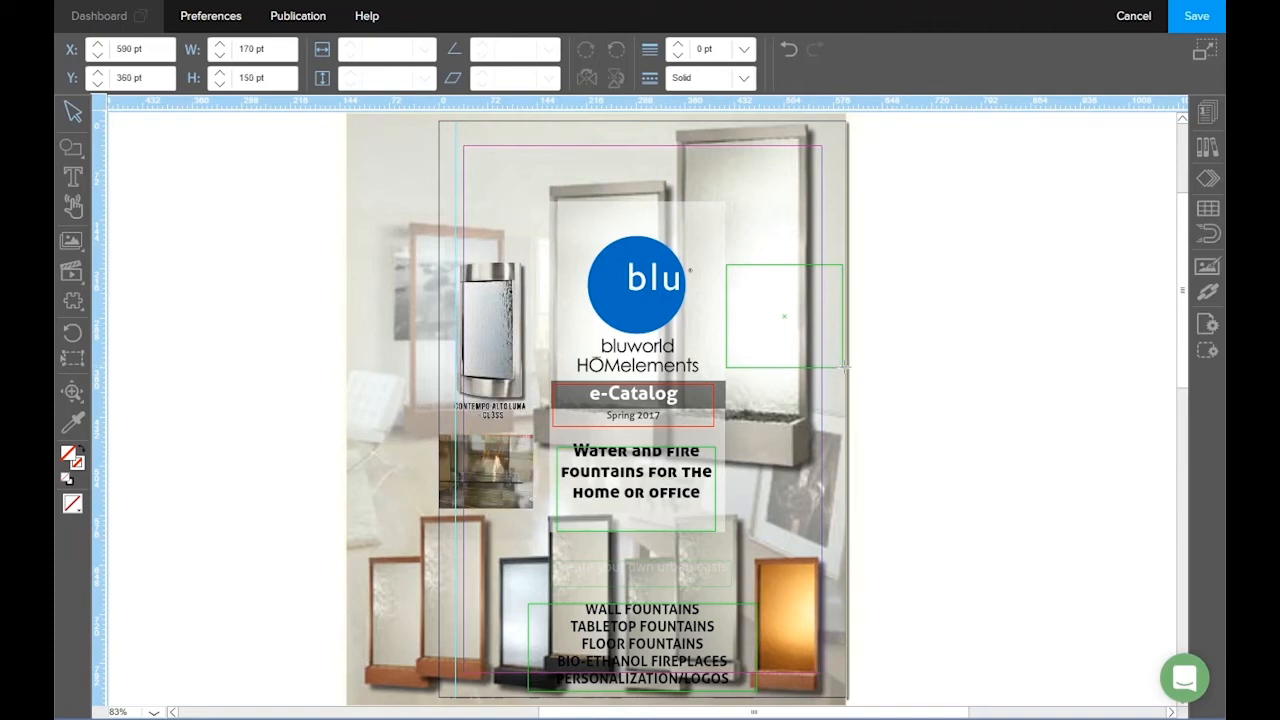
drag(844, 368, 844, 368)
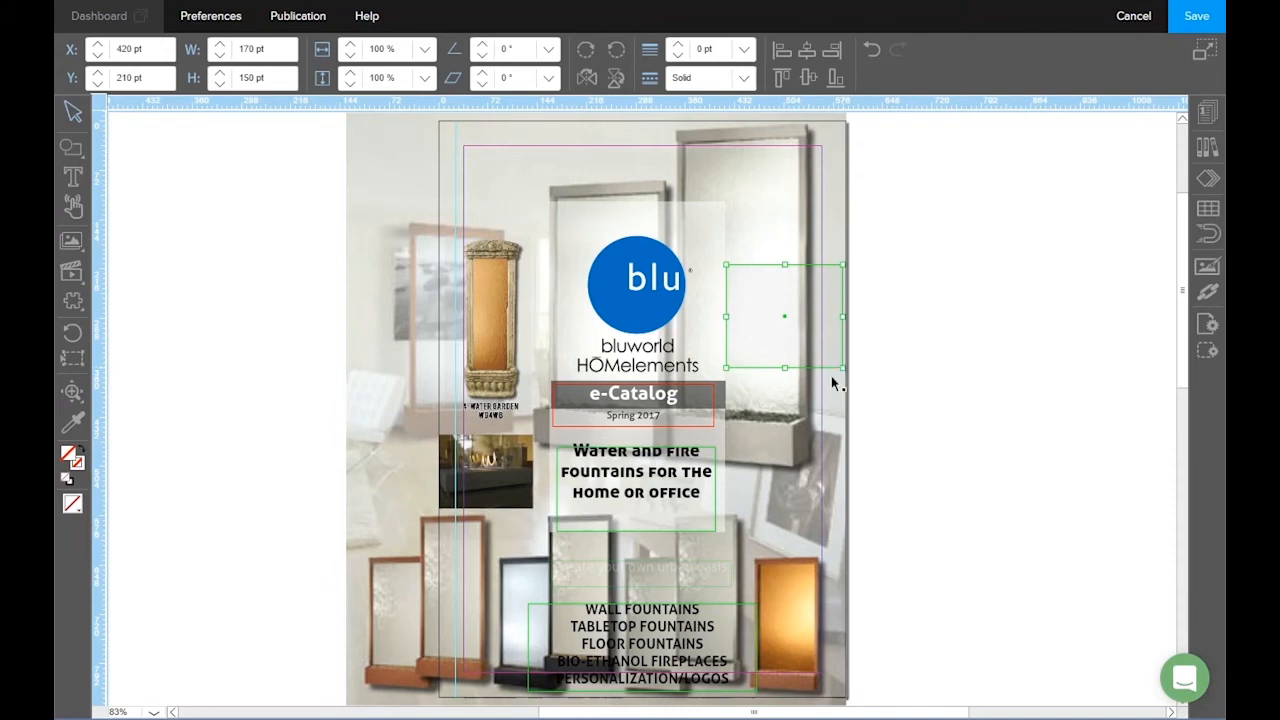
- Add GlacierIce-03-300, GlacierIce-01-300, GlacierIce-02-300 and GlacierIce-04-300 from the library's Grand Opening folder to the new gallery
mouse_move(784, 335)
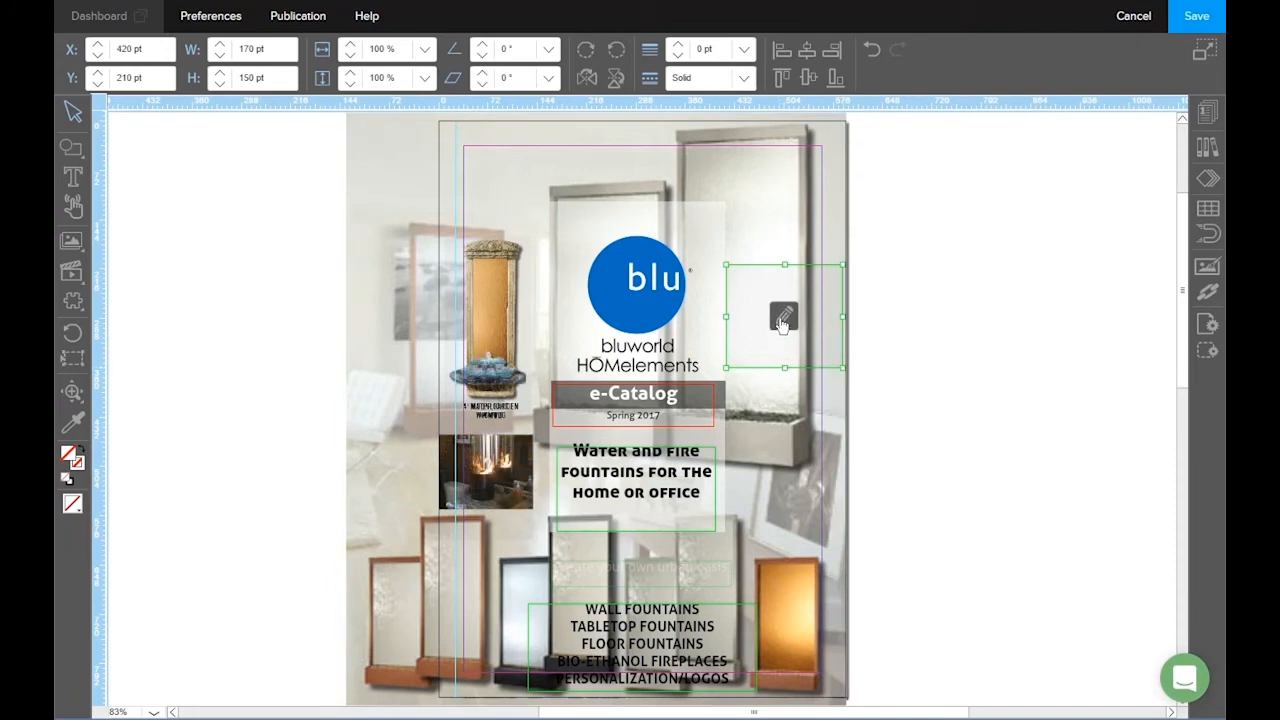
click(783, 318)
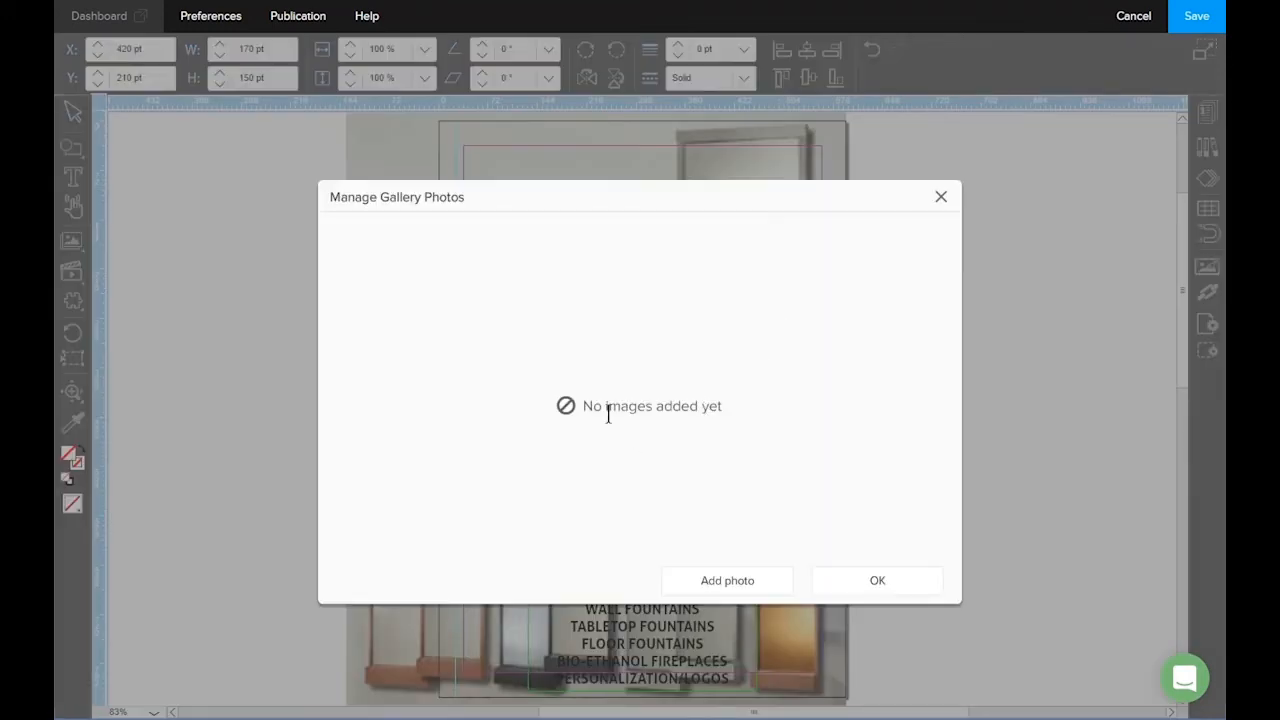
click(717, 588)
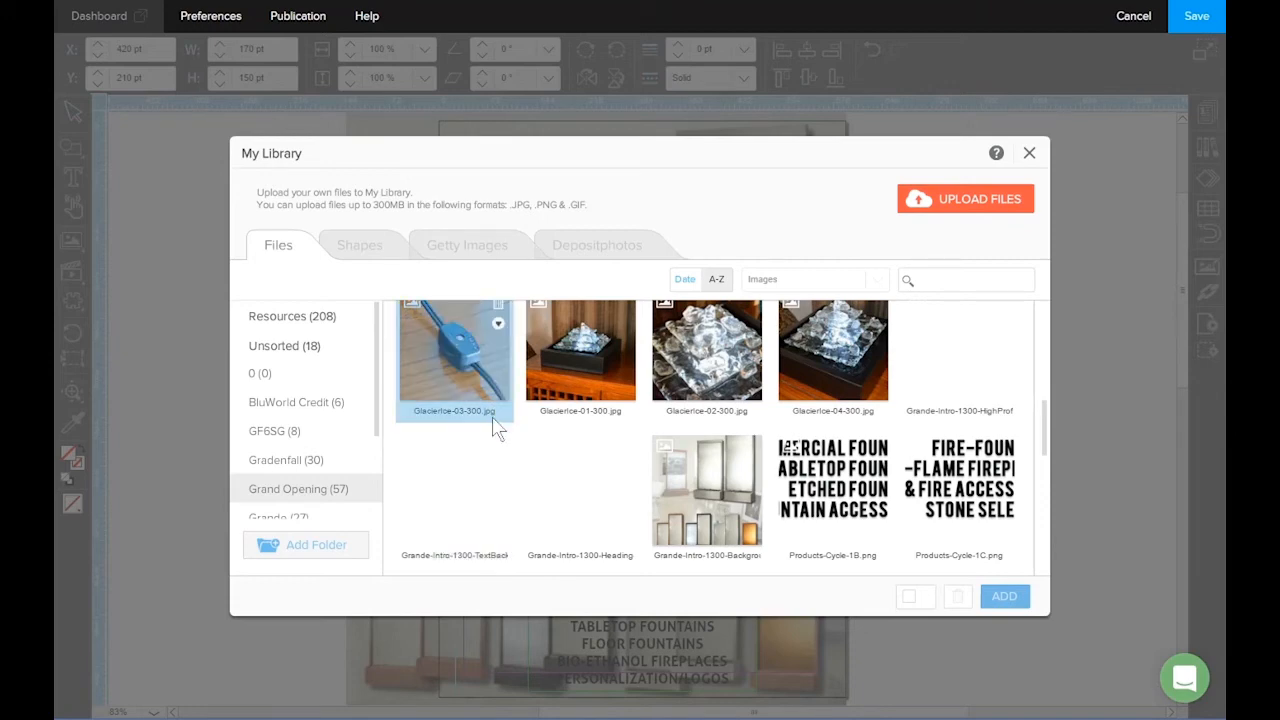
click(474, 362)
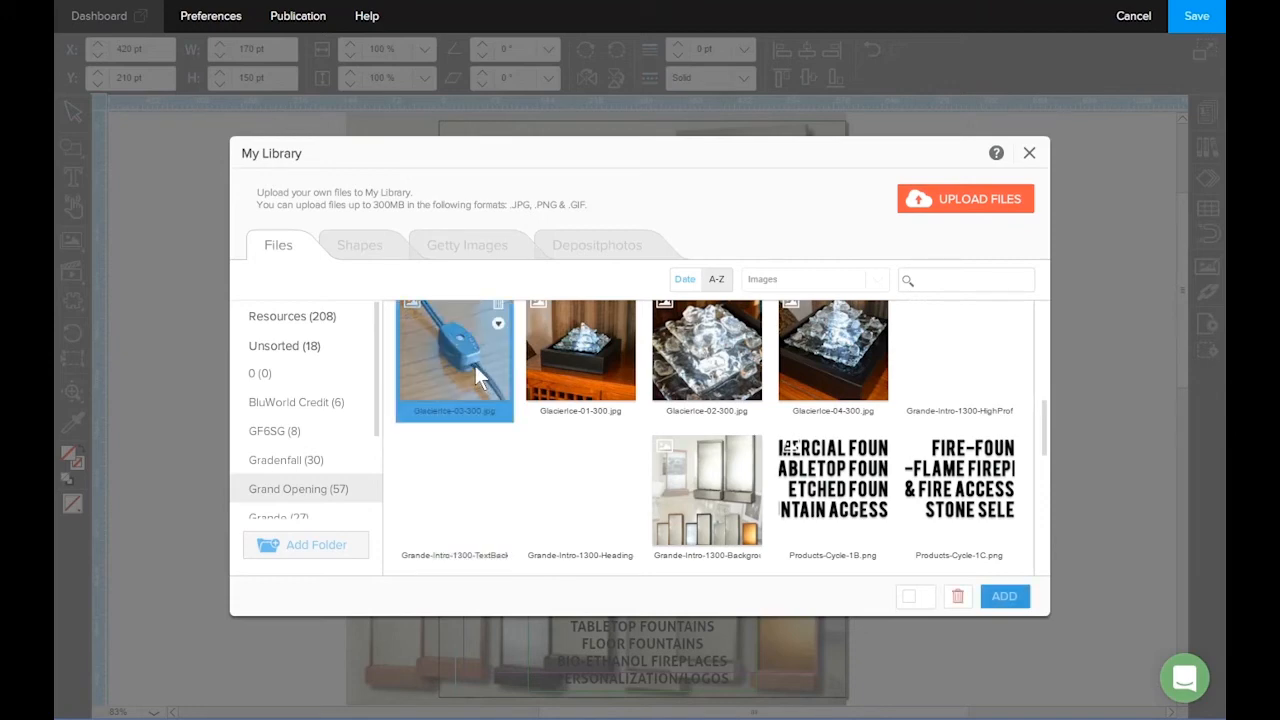
shift+click(808, 373)
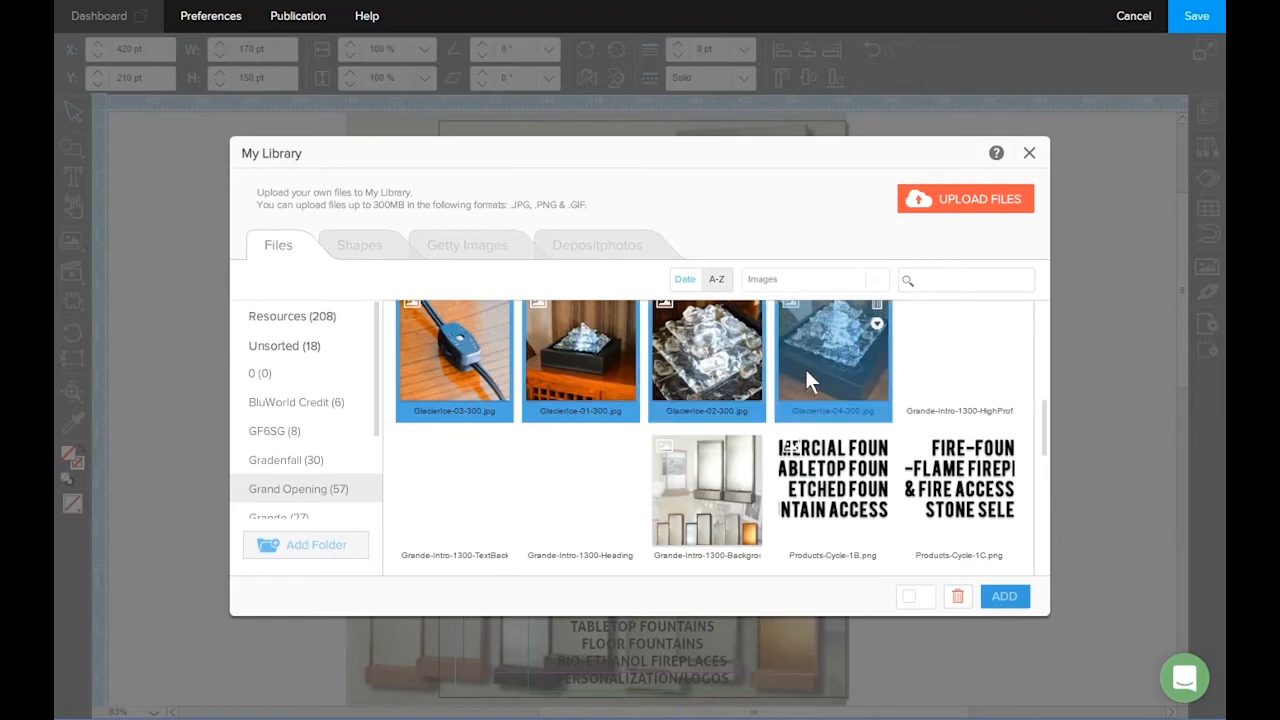
click(1002, 597)
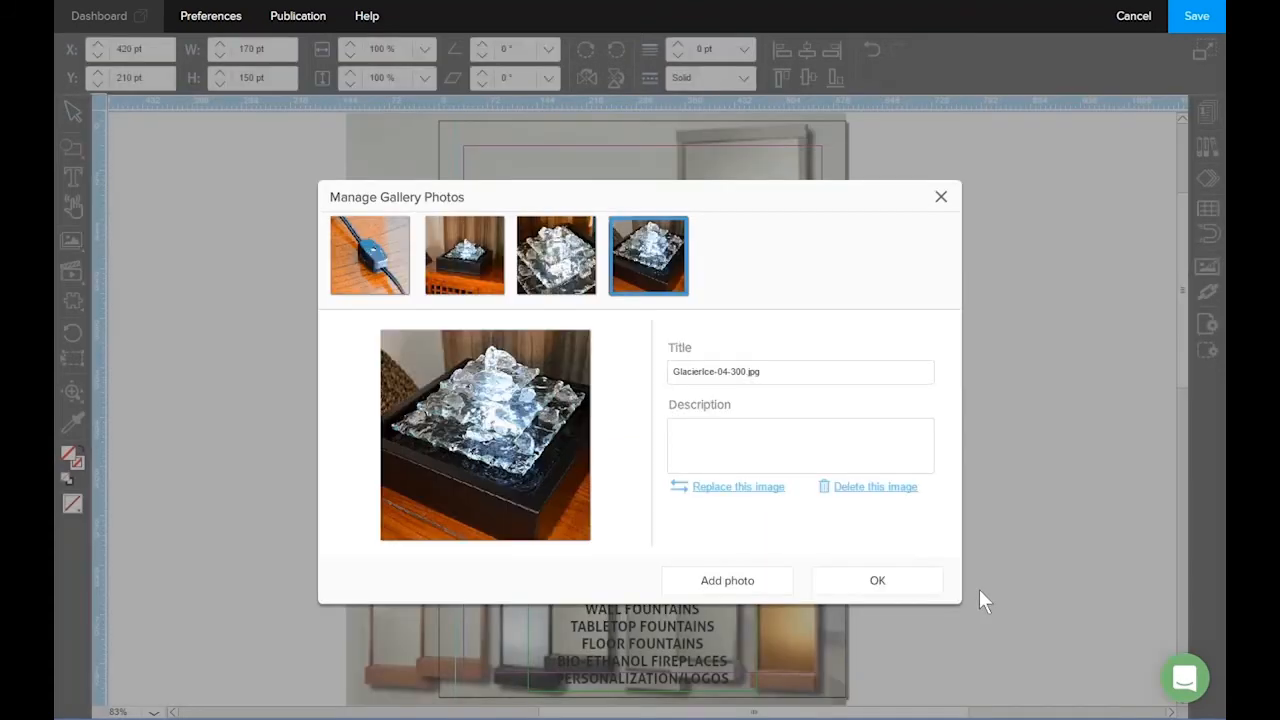
click(880, 586)
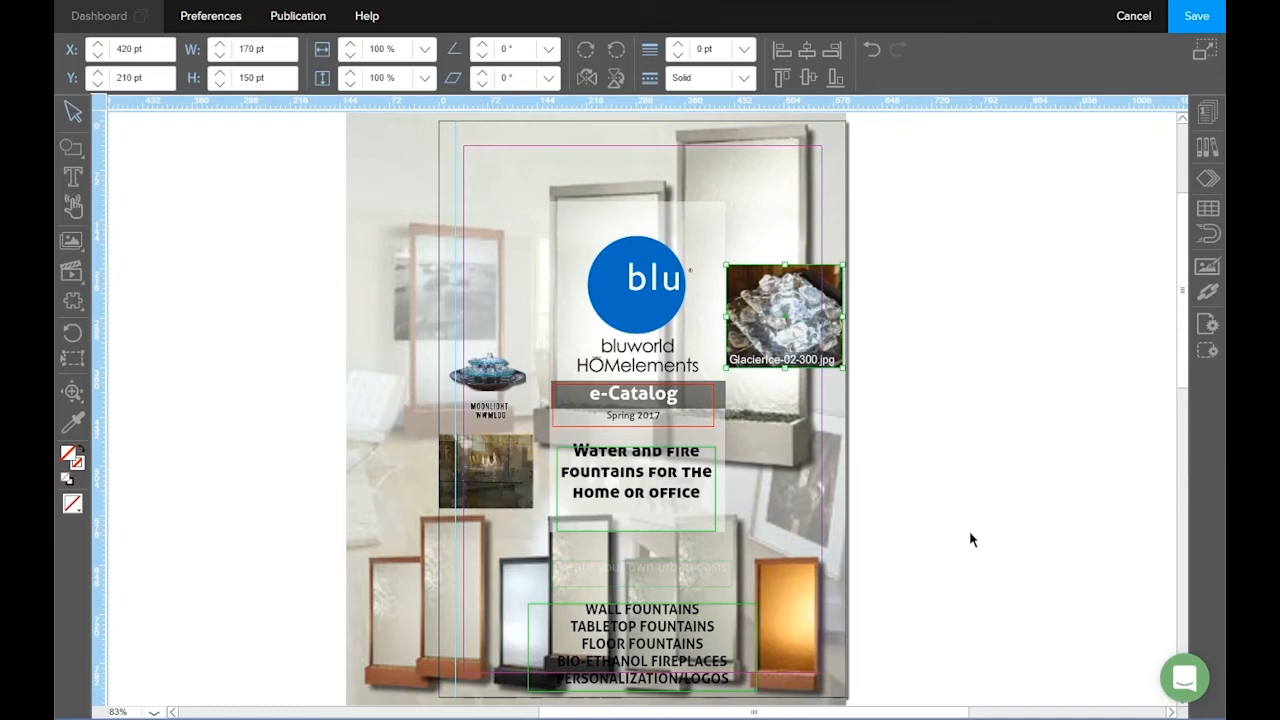
- Examine the new gallery's element properties, including show duration, image mode and animation effect
mouse_move(822, 323)
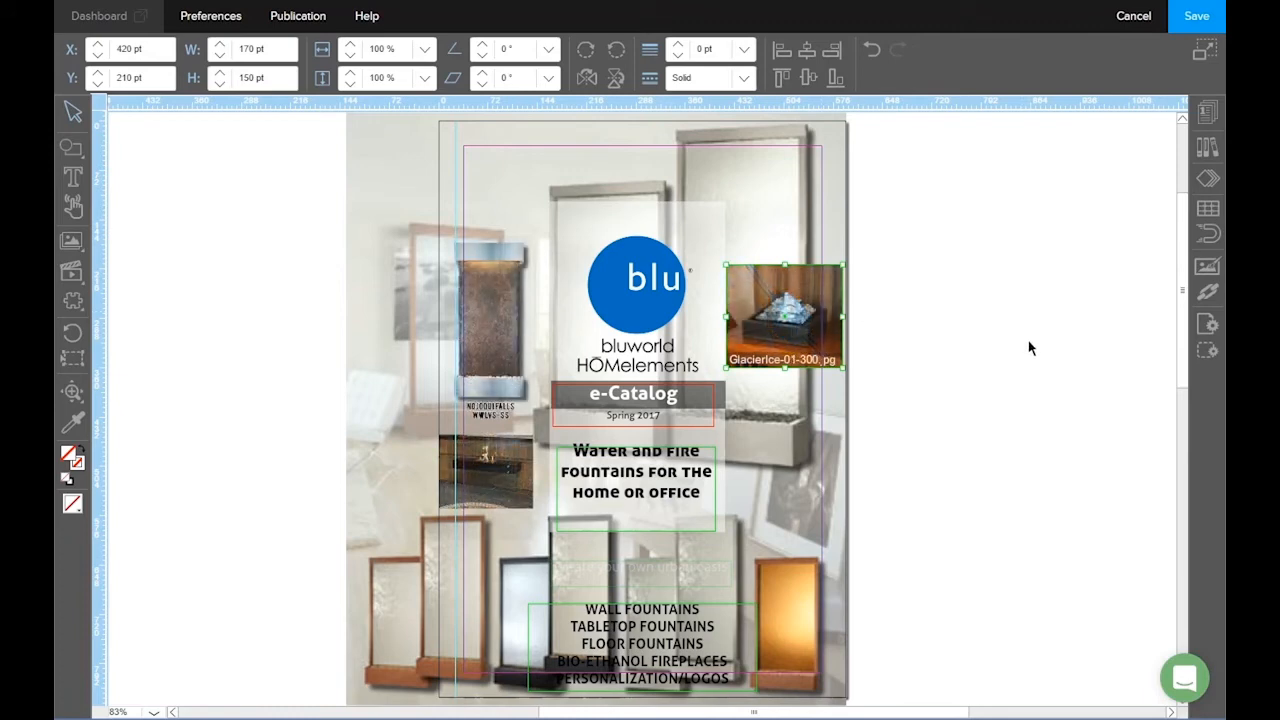
click(1205, 364)
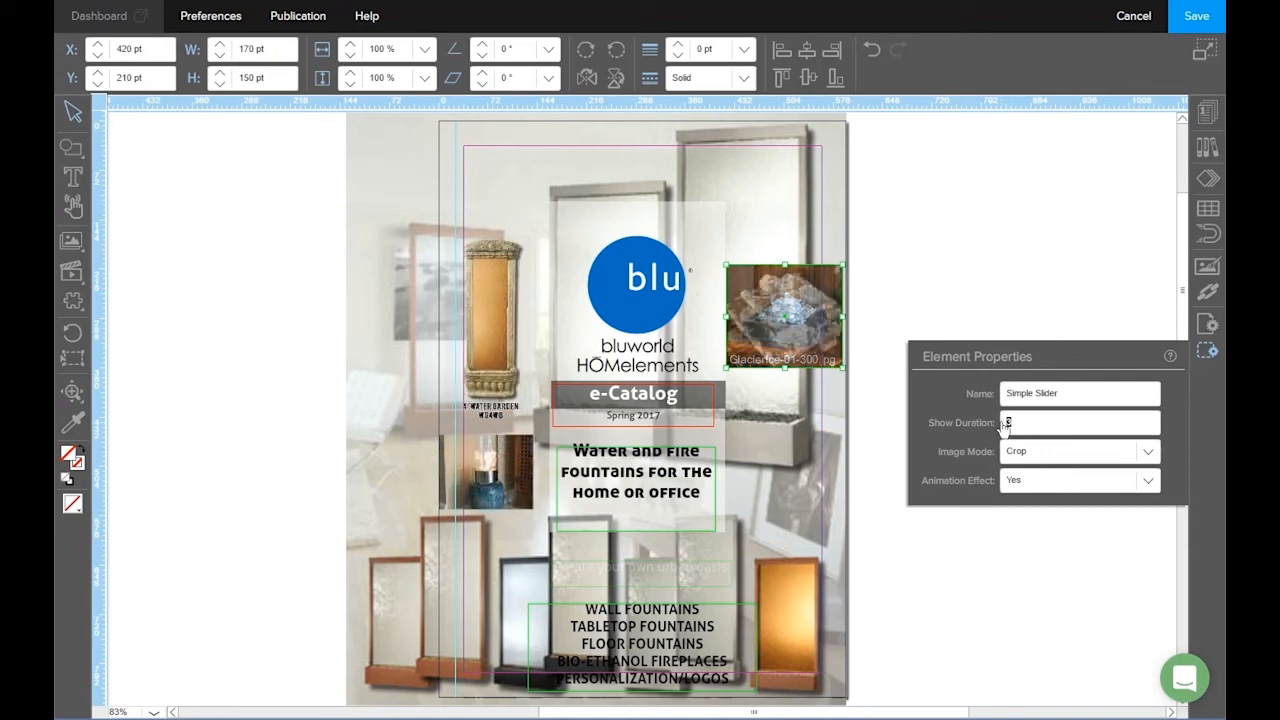
click(1203, 358)
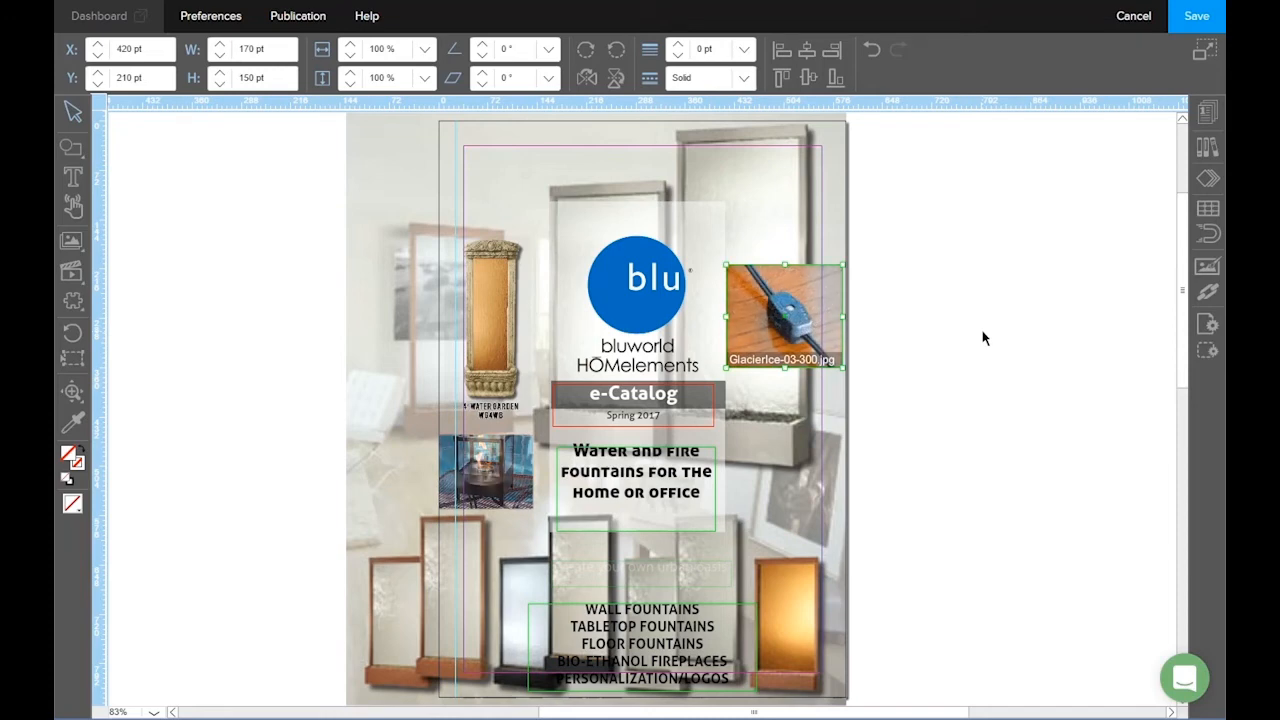
- Clear the file-name titles from all four GlacierIce photos in the gallery
mouse_move(837, 338)
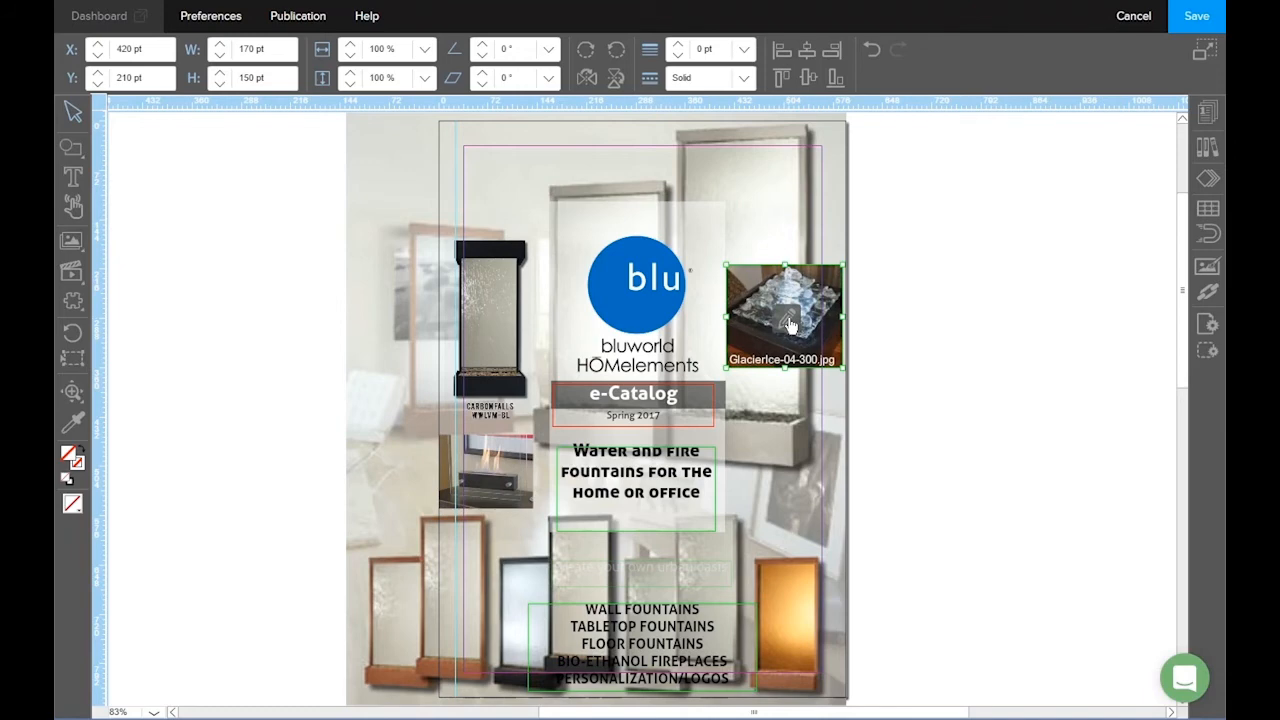
click(789, 321)
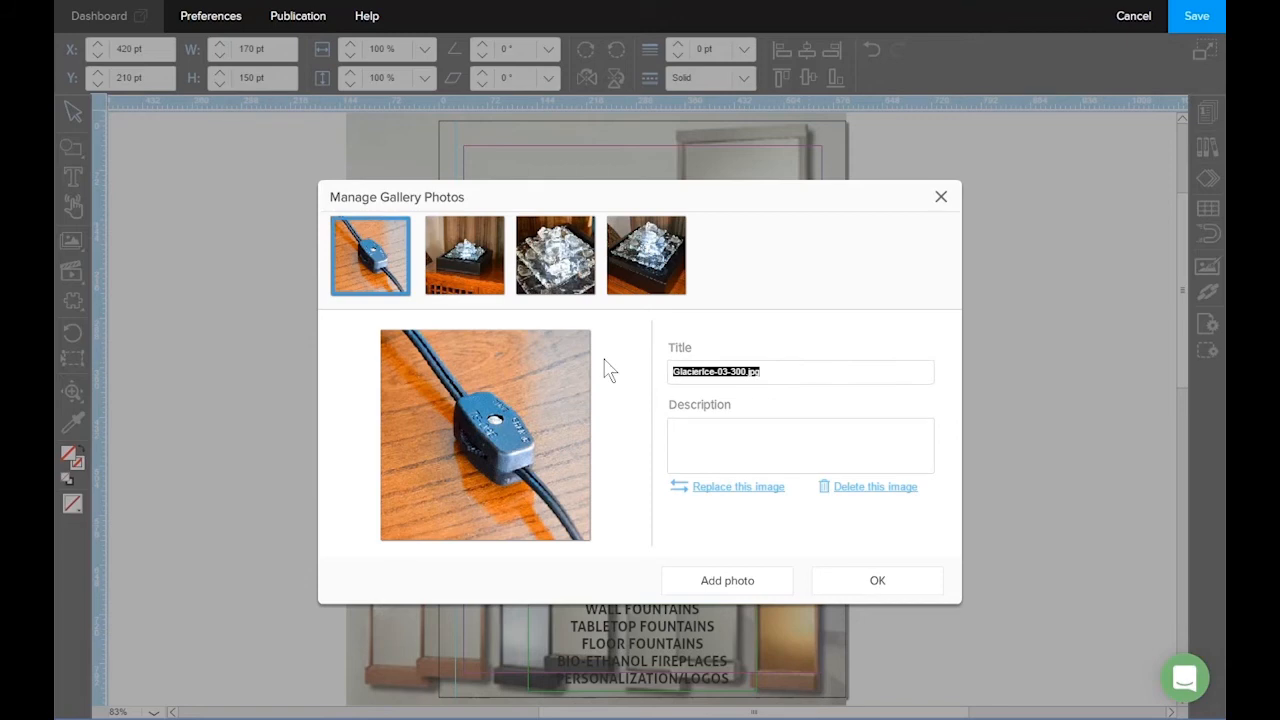
click(492, 273)
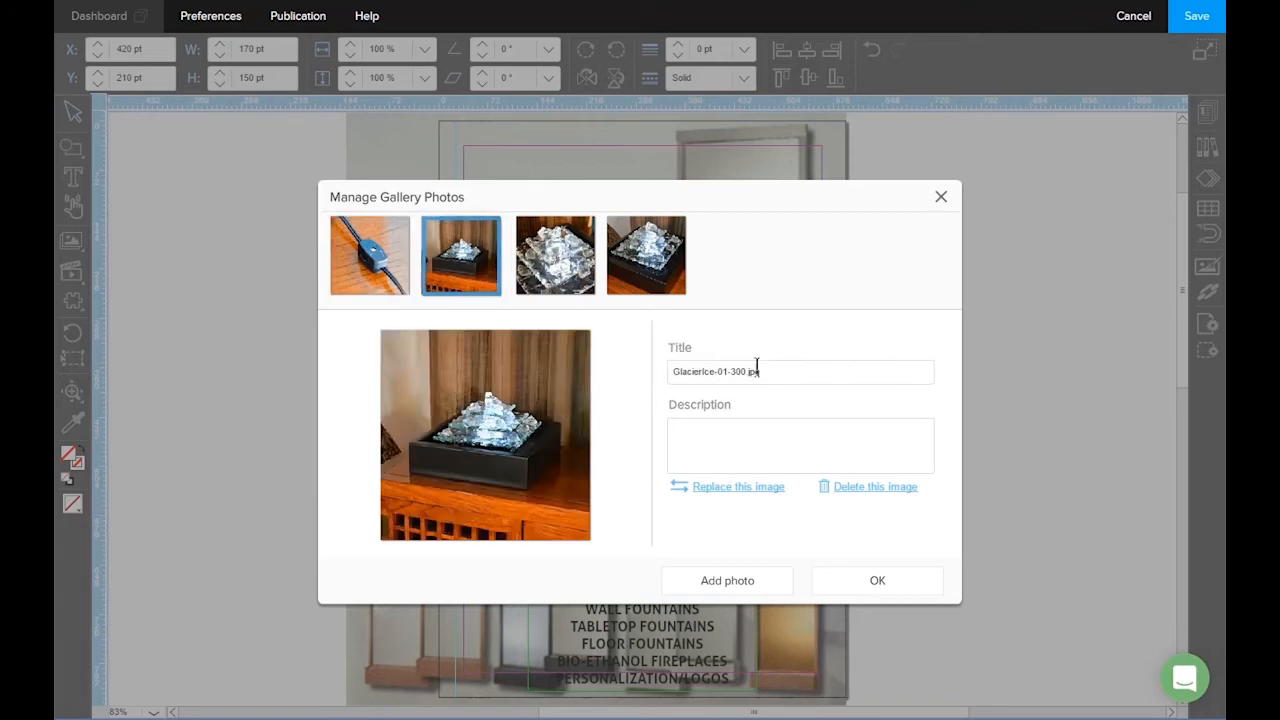
click(578, 290)
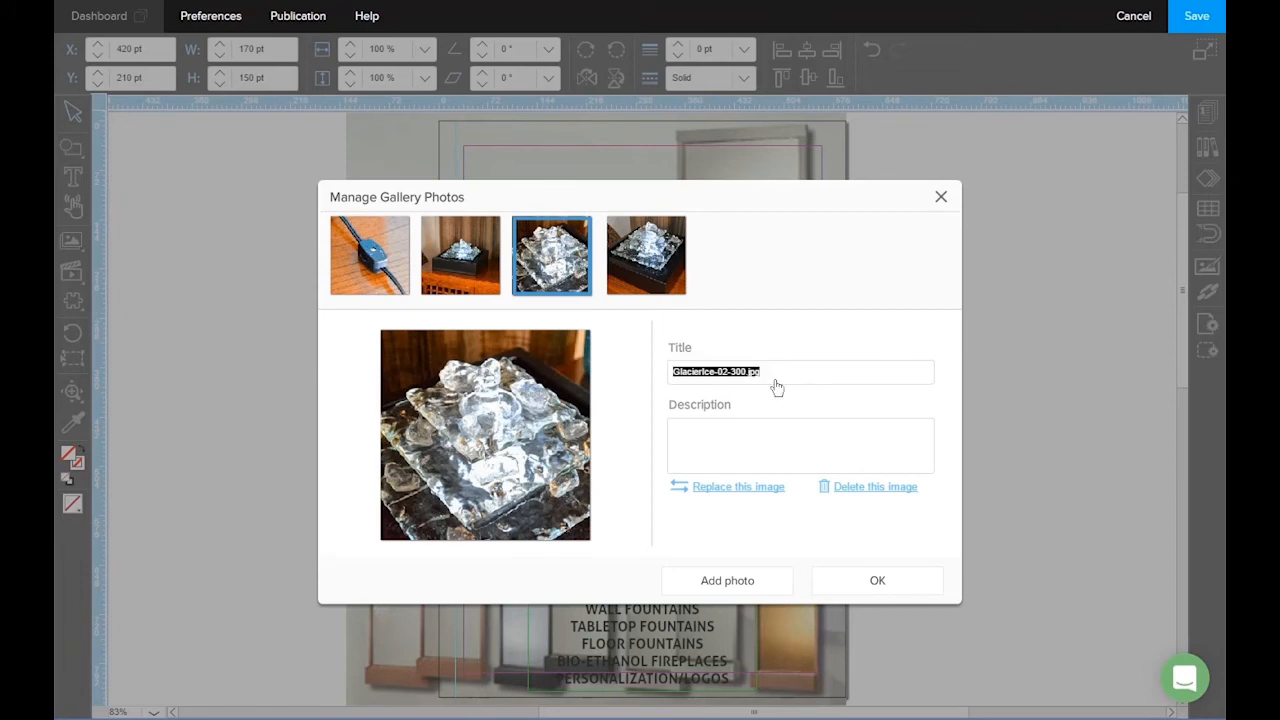
click(648, 285)
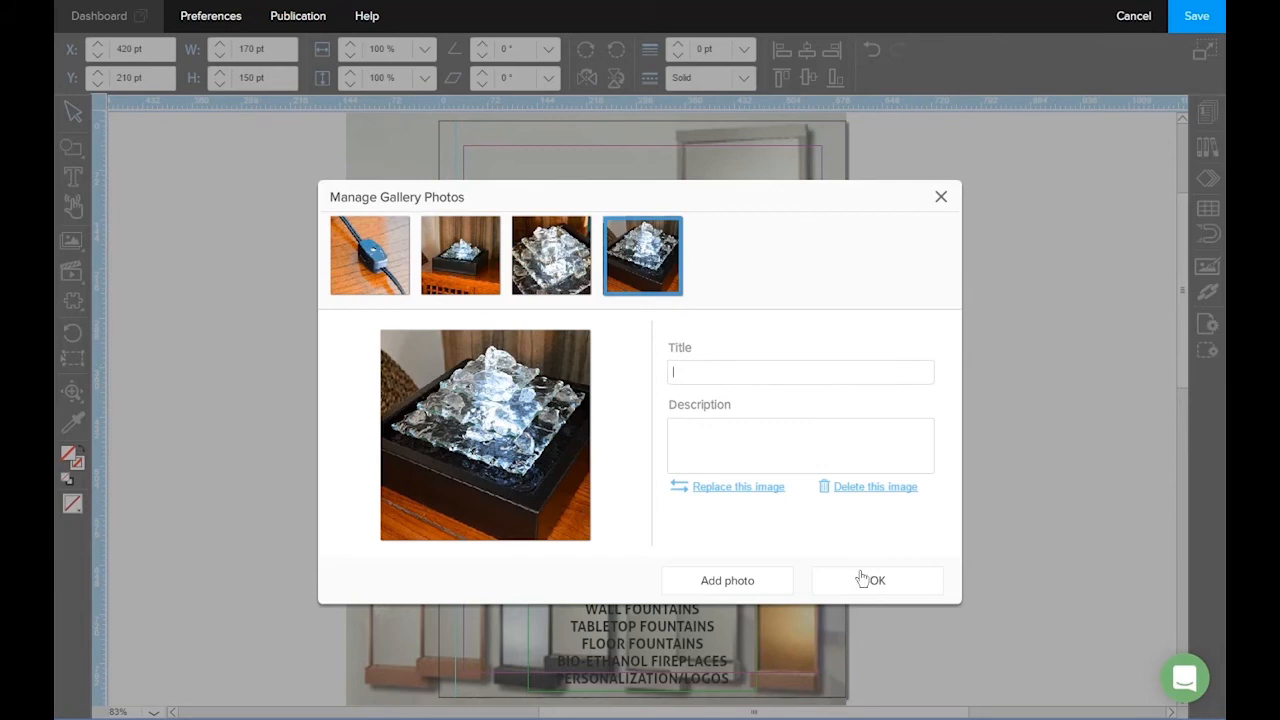
click(868, 580)
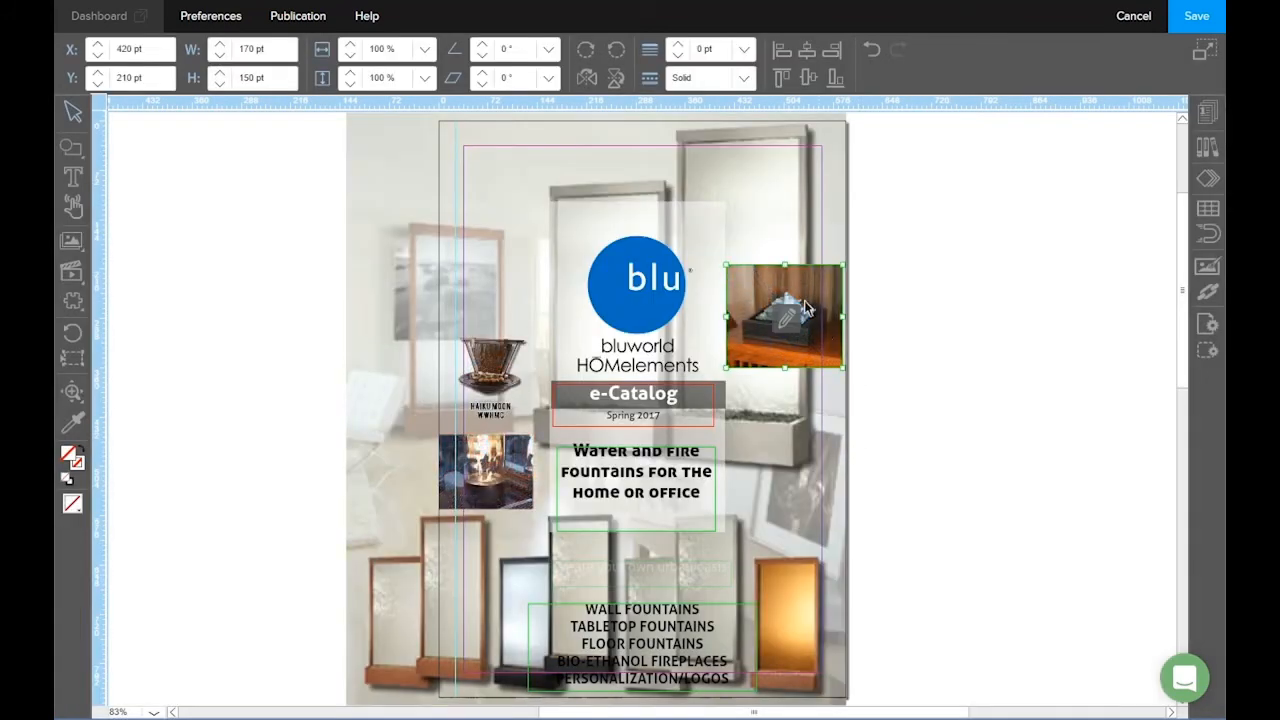
- Resize the GlacierIce gallery proportionally to about 202 × 178 pt
mouse_move(793, 292)
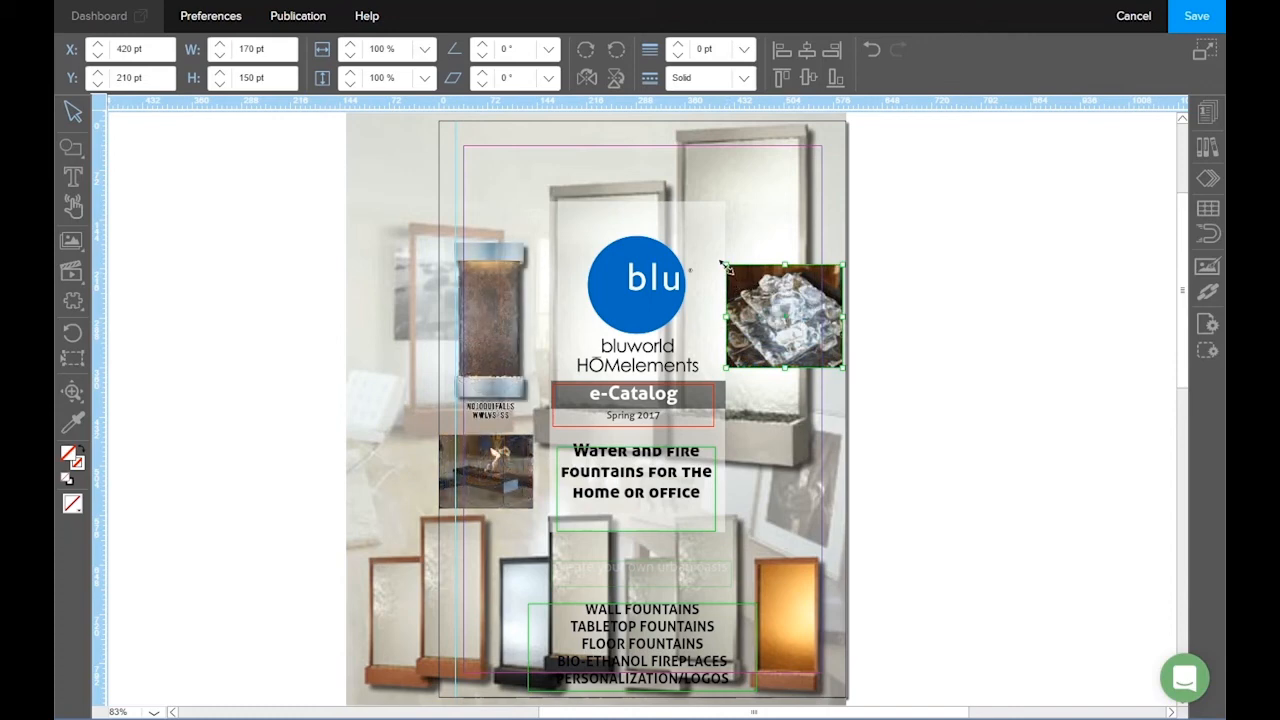
drag(724, 266, 692, 241)
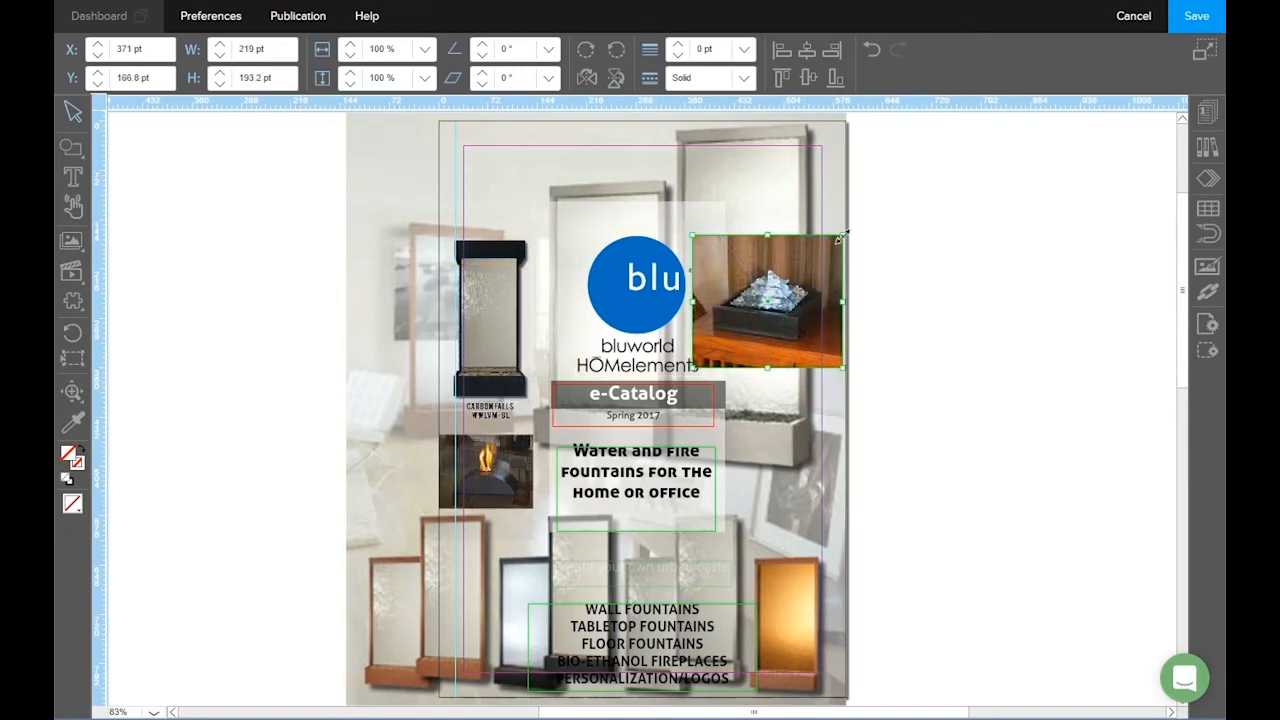
drag(841, 236, 873, 207)
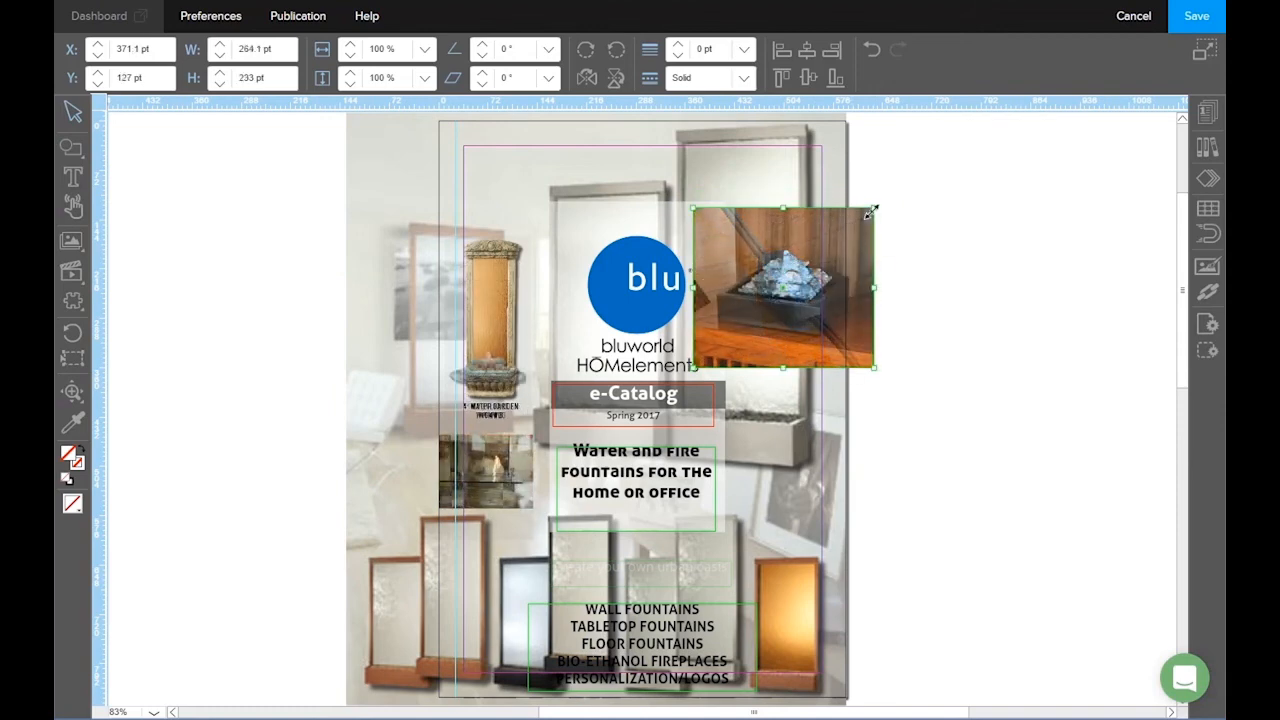
drag(872, 210, 831, 246)
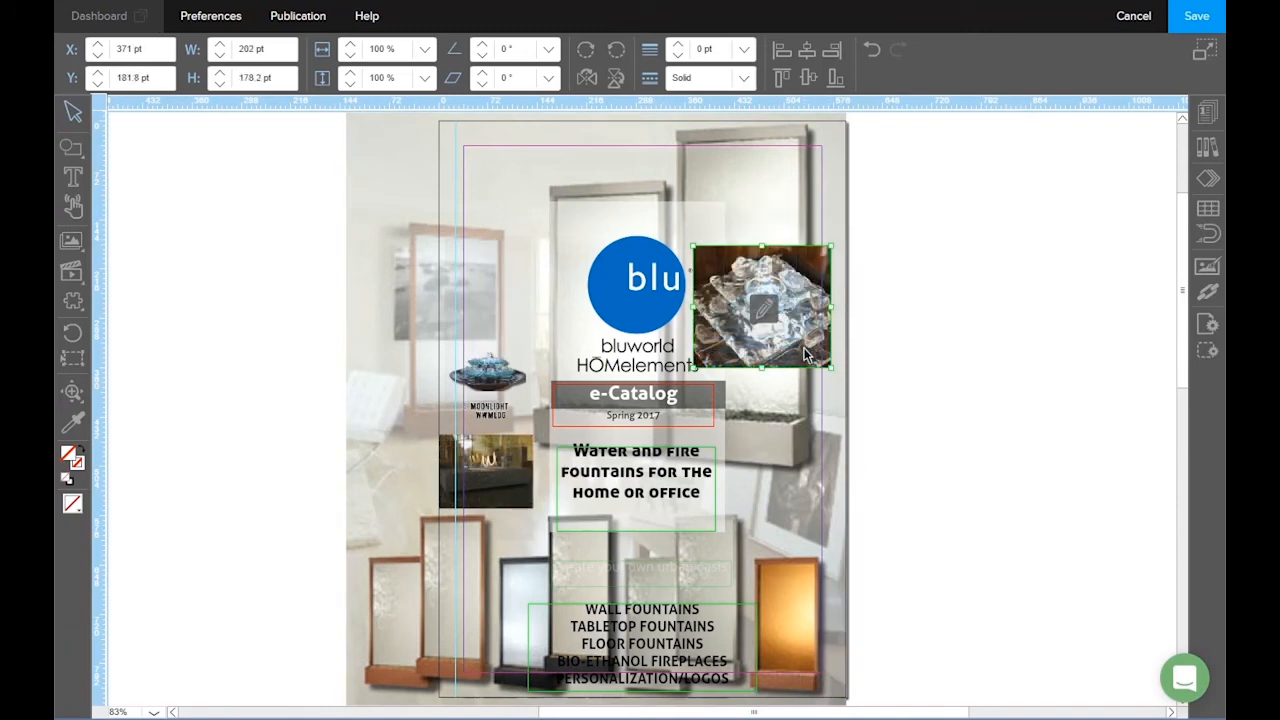
- Move the GlacierIce gallery to about X 379, Y 371 pt and the bluworld logo to about X 170, Y 126 pt
drag(806, 352, 783, 323)
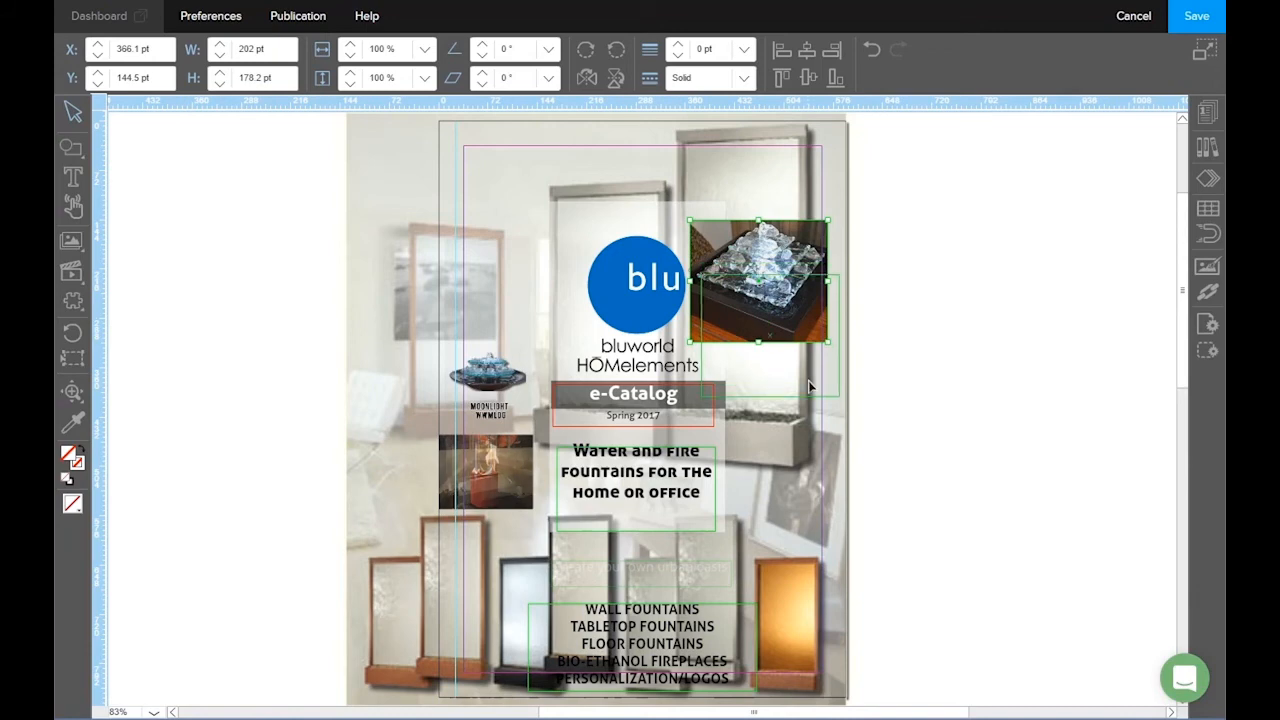
click(805, 473)
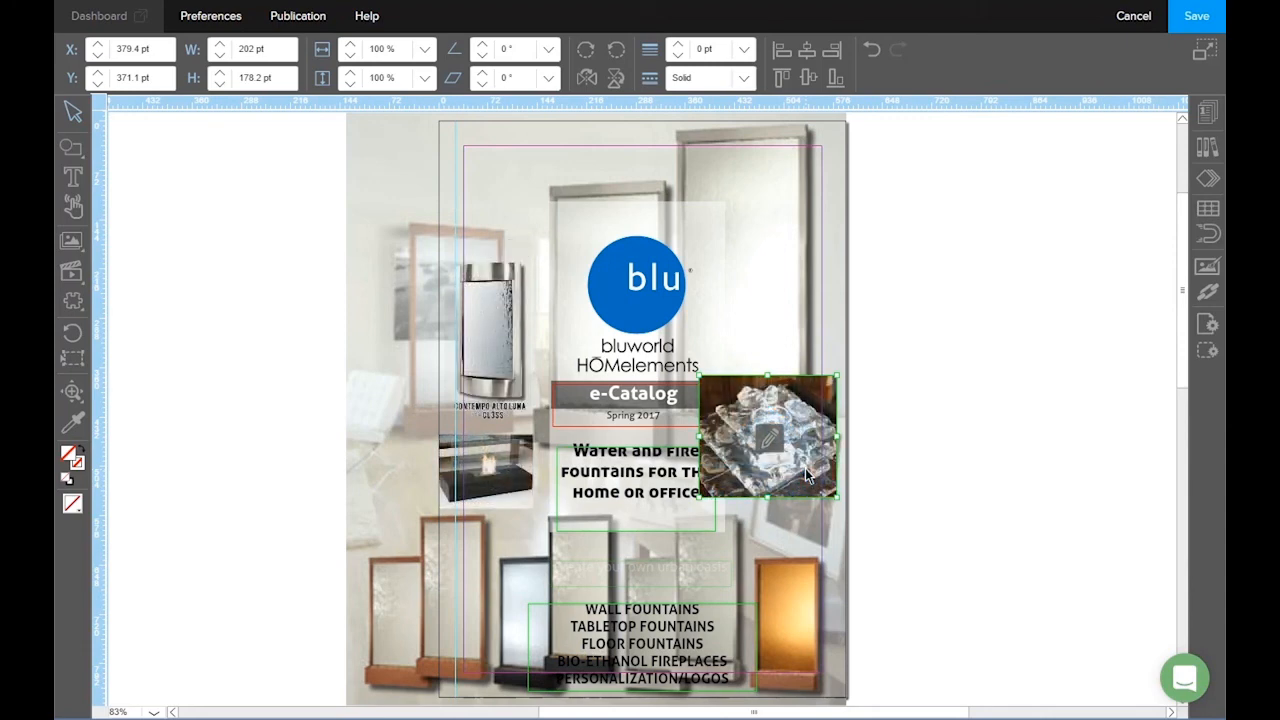
drag(648, 318, 560, 278)
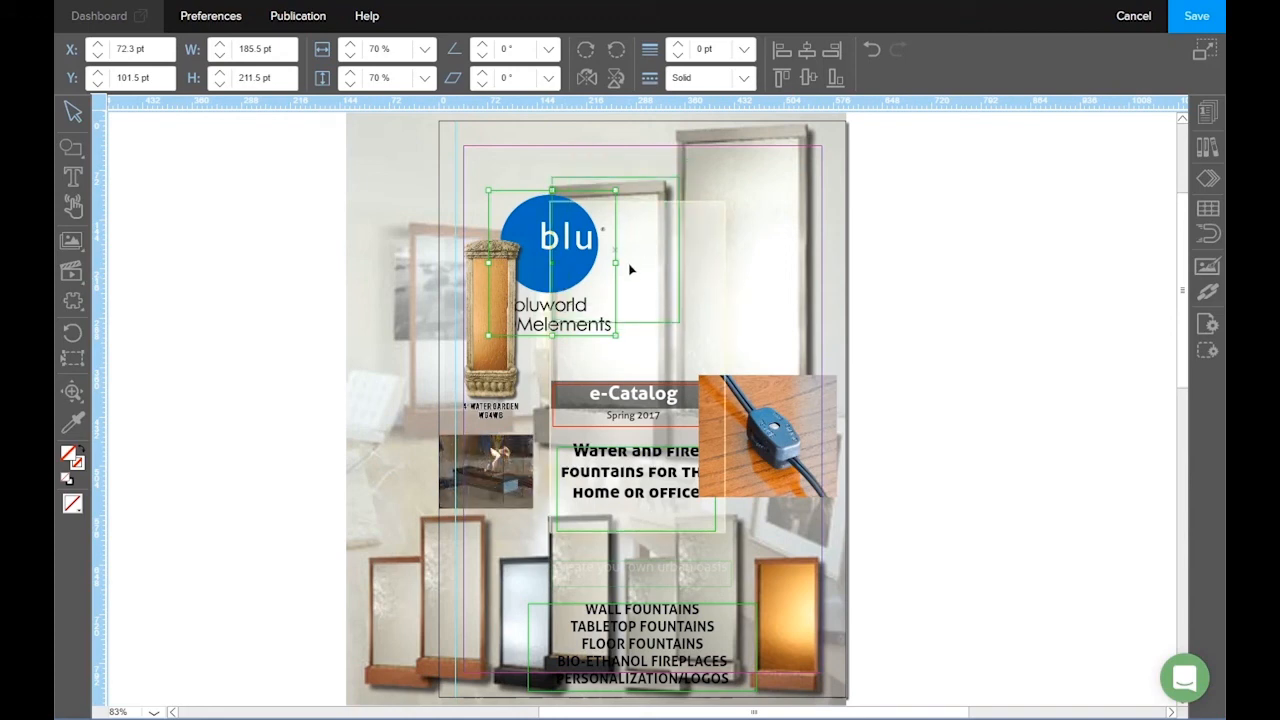
drag(632, 298, 632, 298)
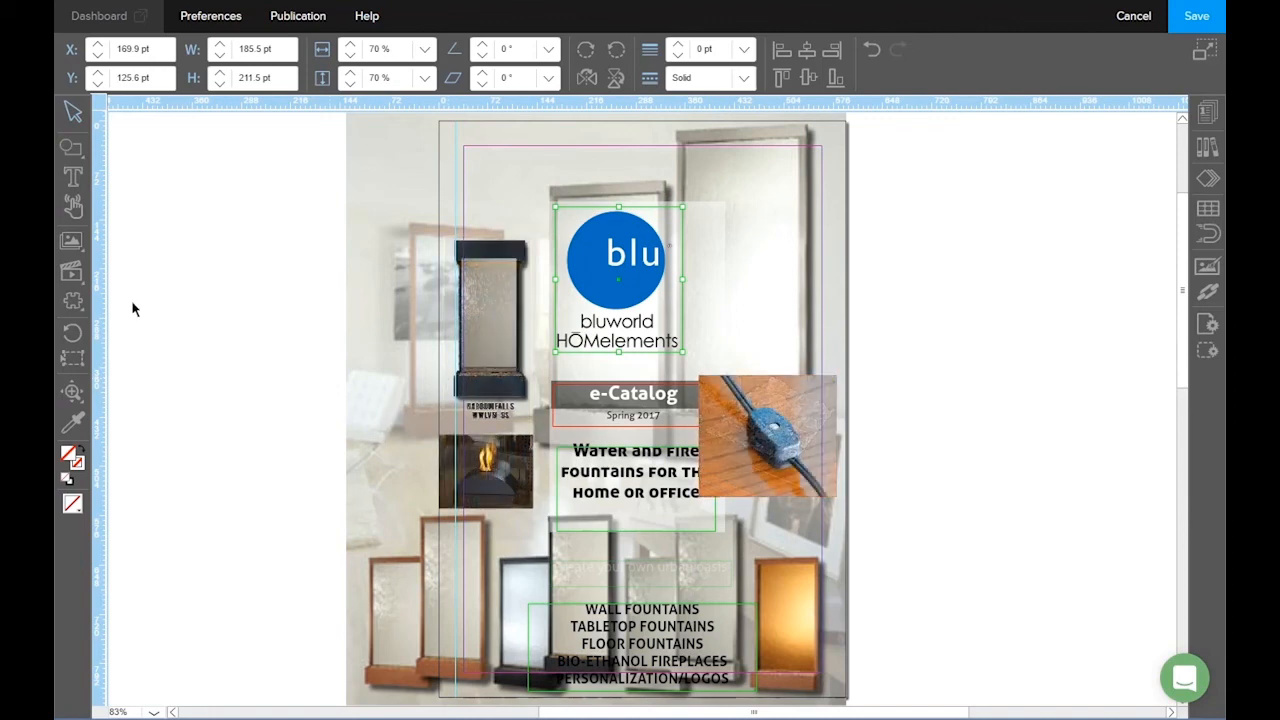
- Start the Photo Tool, show the library's BluWorld Credit folder, and briefly view the file upload dialog without uploading anything
click(77, 248)
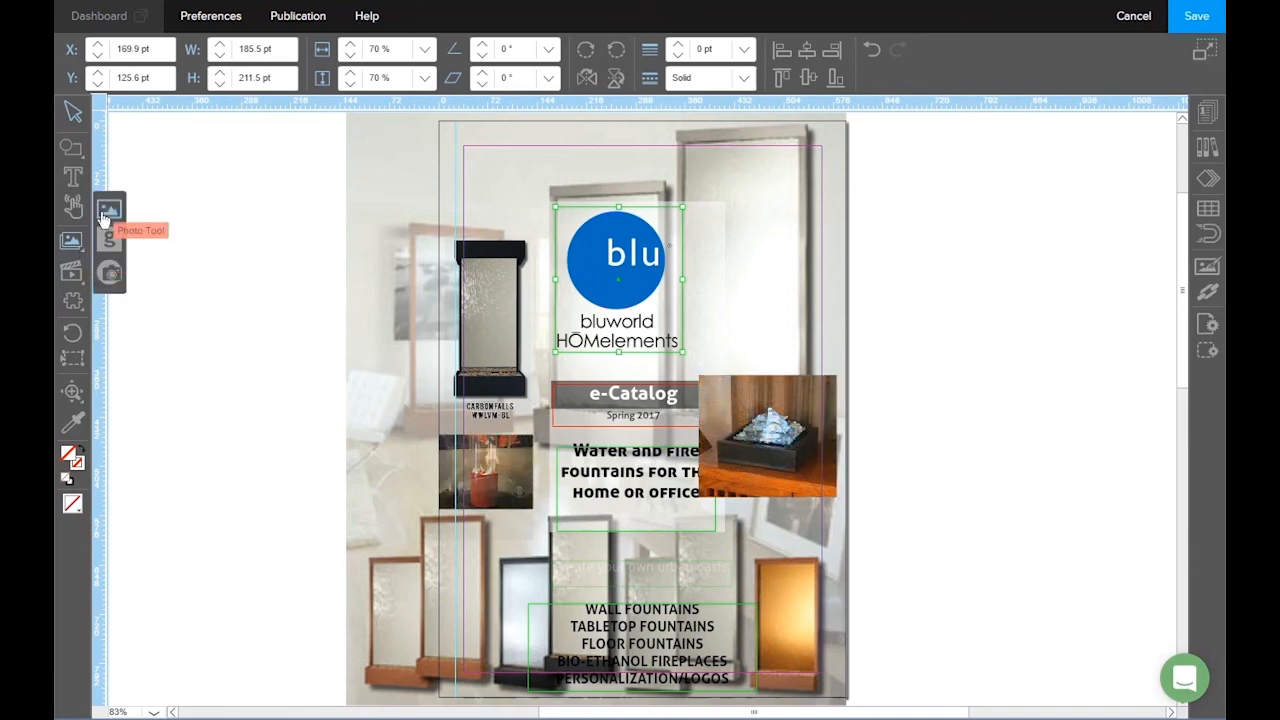
click(104, 214)
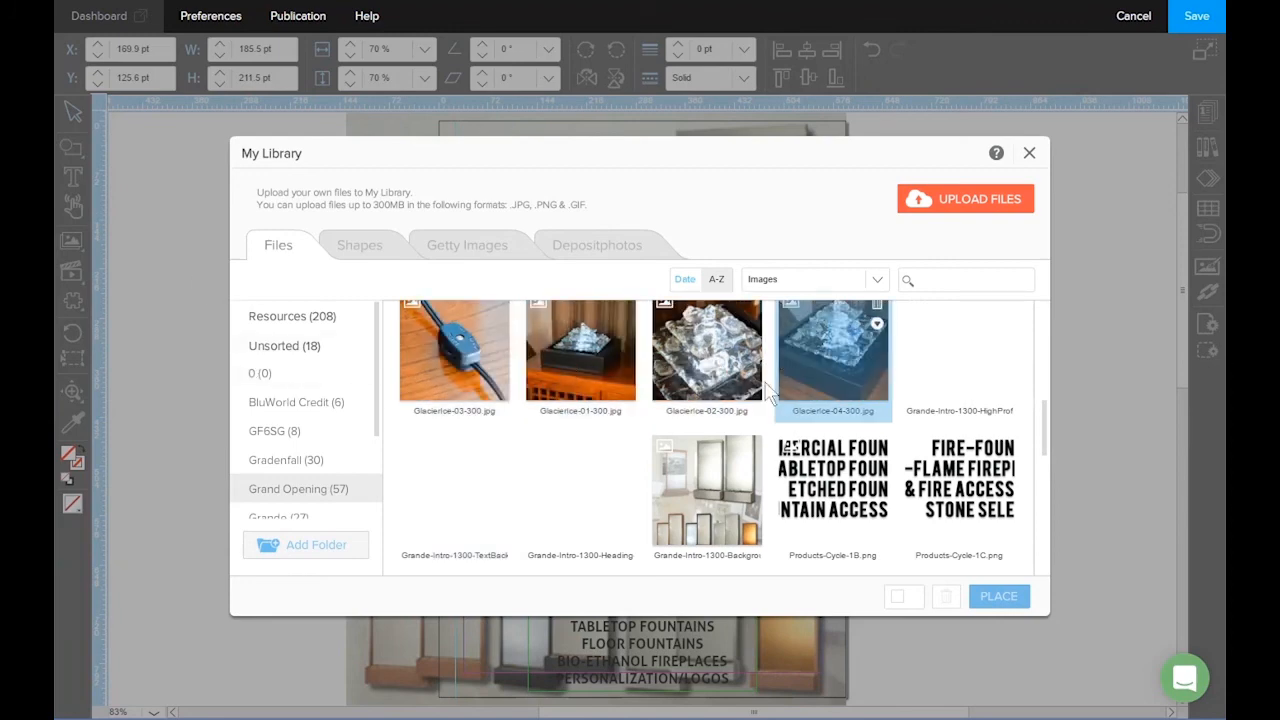
click(297, 404)
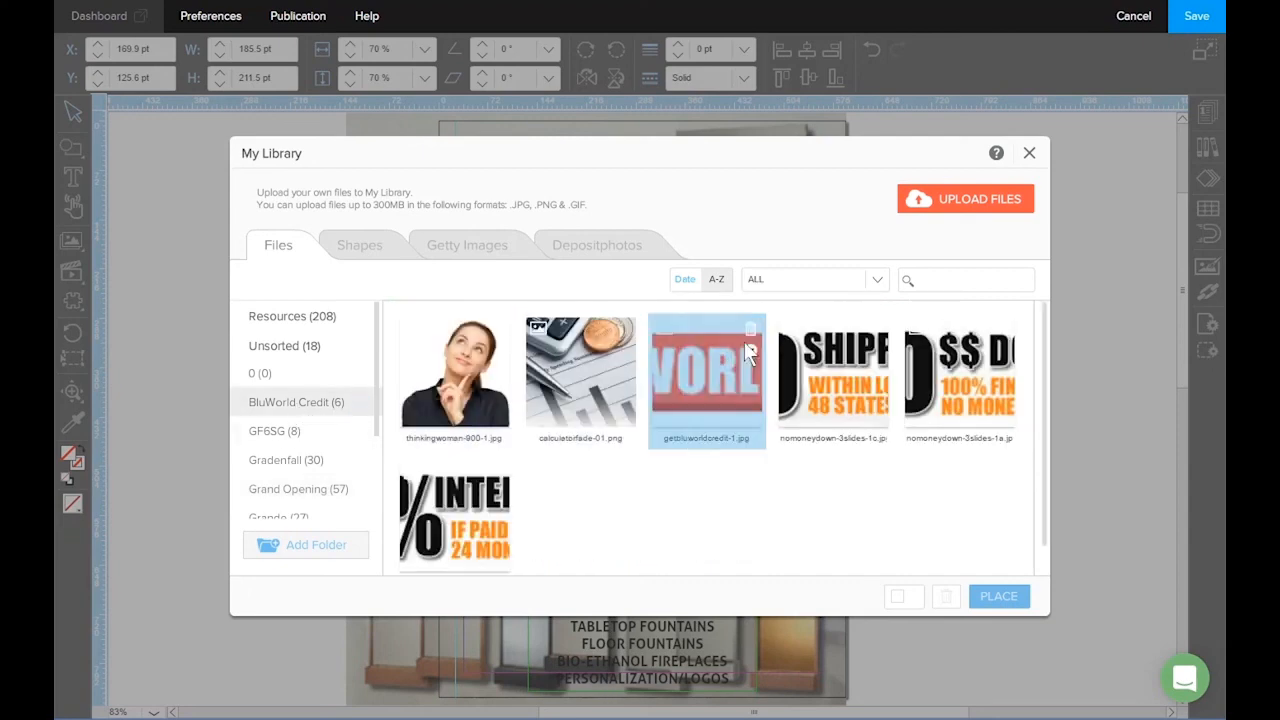
click(950, 217)
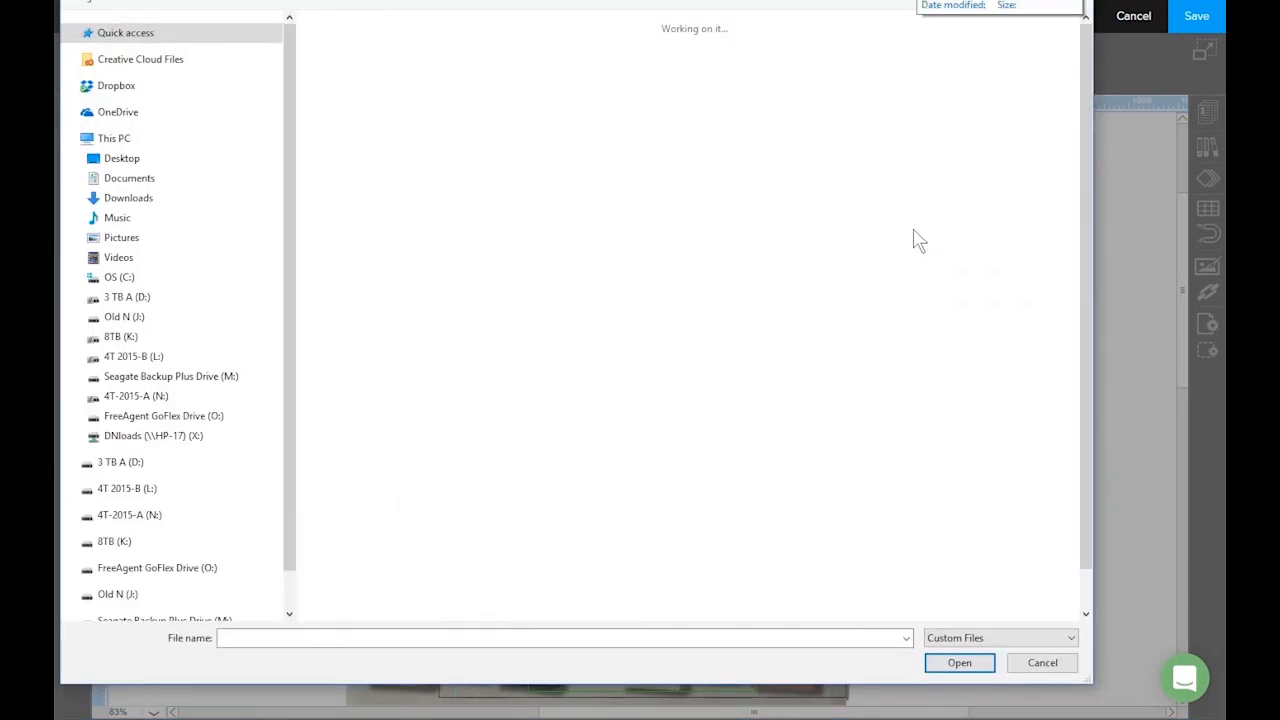
click(1040, 663)
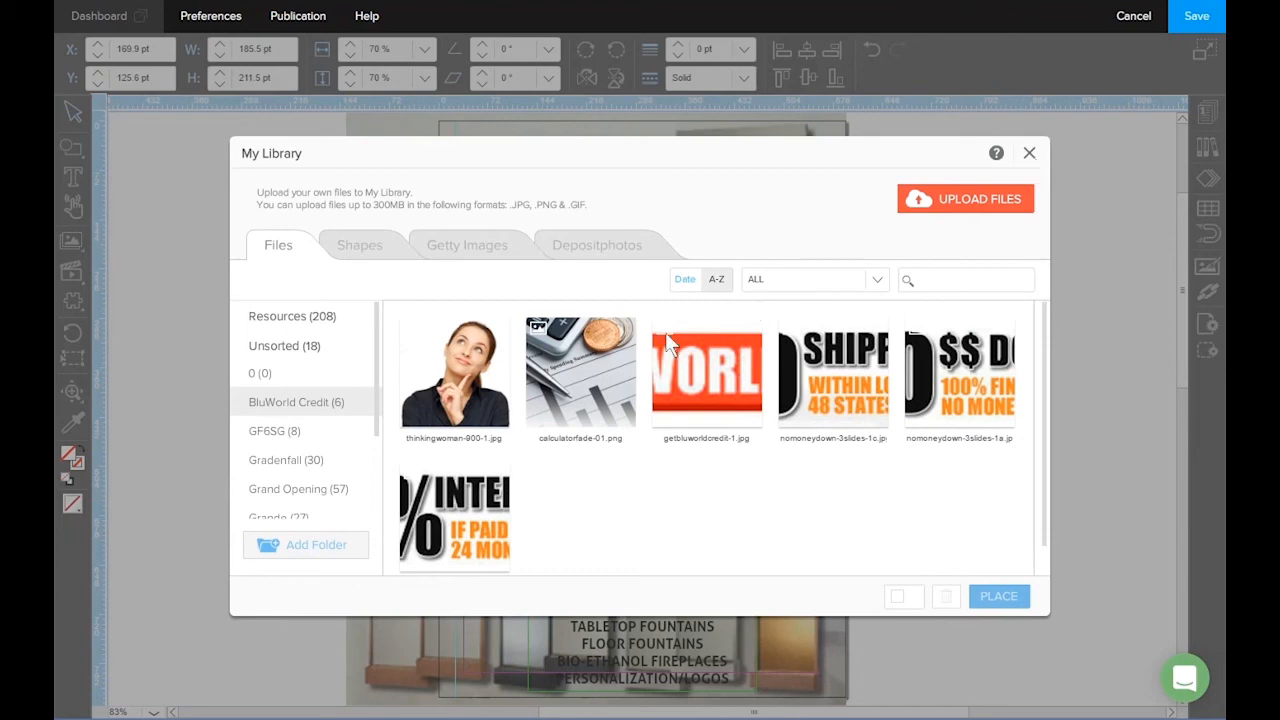
- Place thinkingwoman-900-1.jpg on the cover's upper left at about 212 × 205 pt, positioned near X -97, Y 110 pt
click(468, 381)
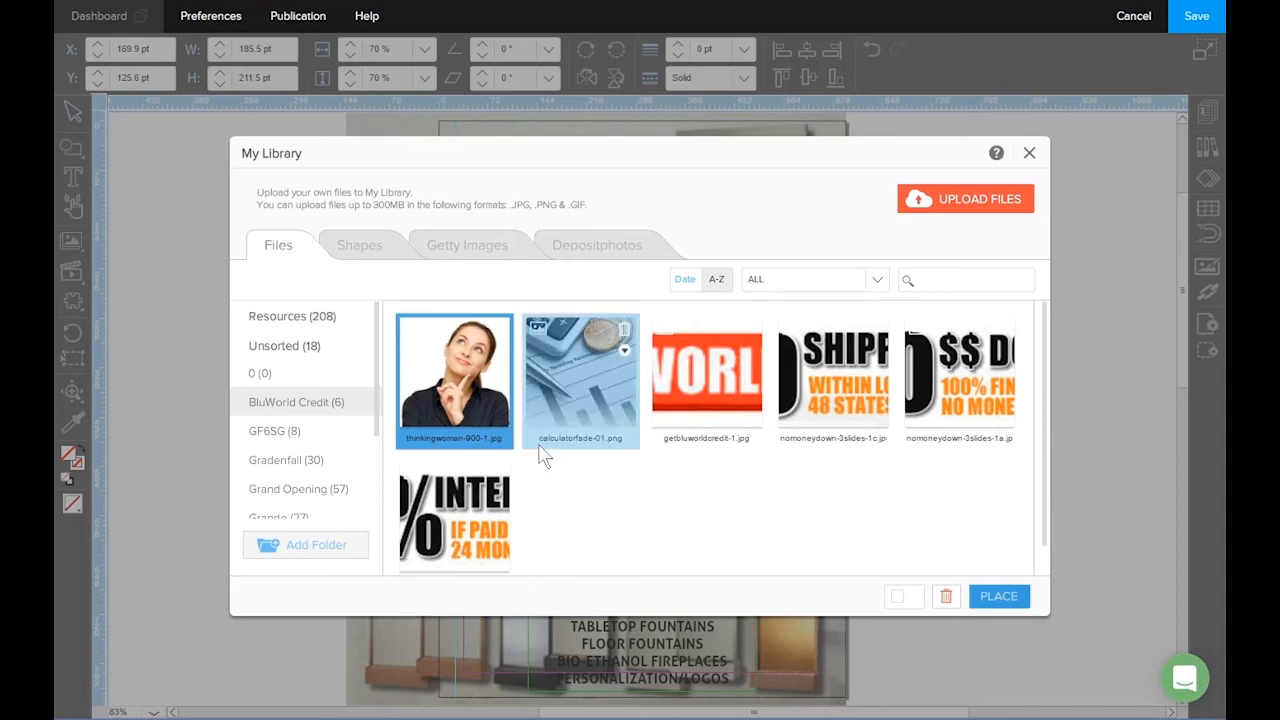
click(475, 404)
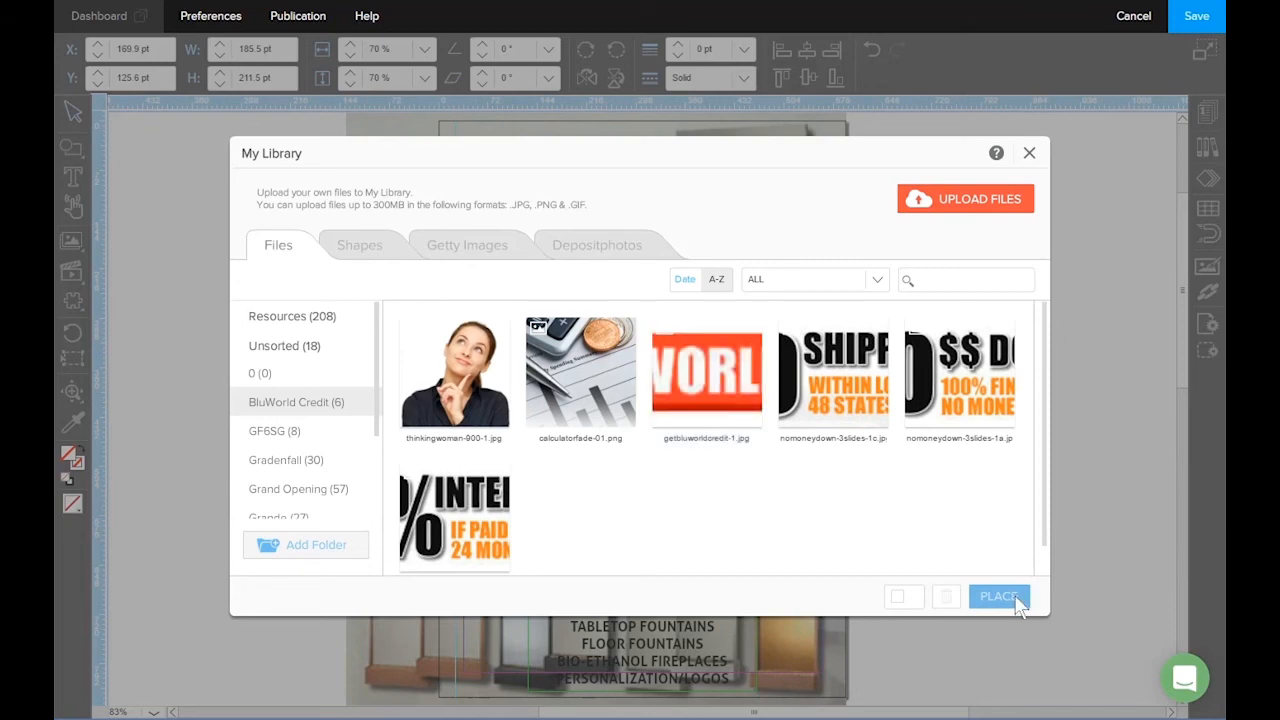
click(588, 425)
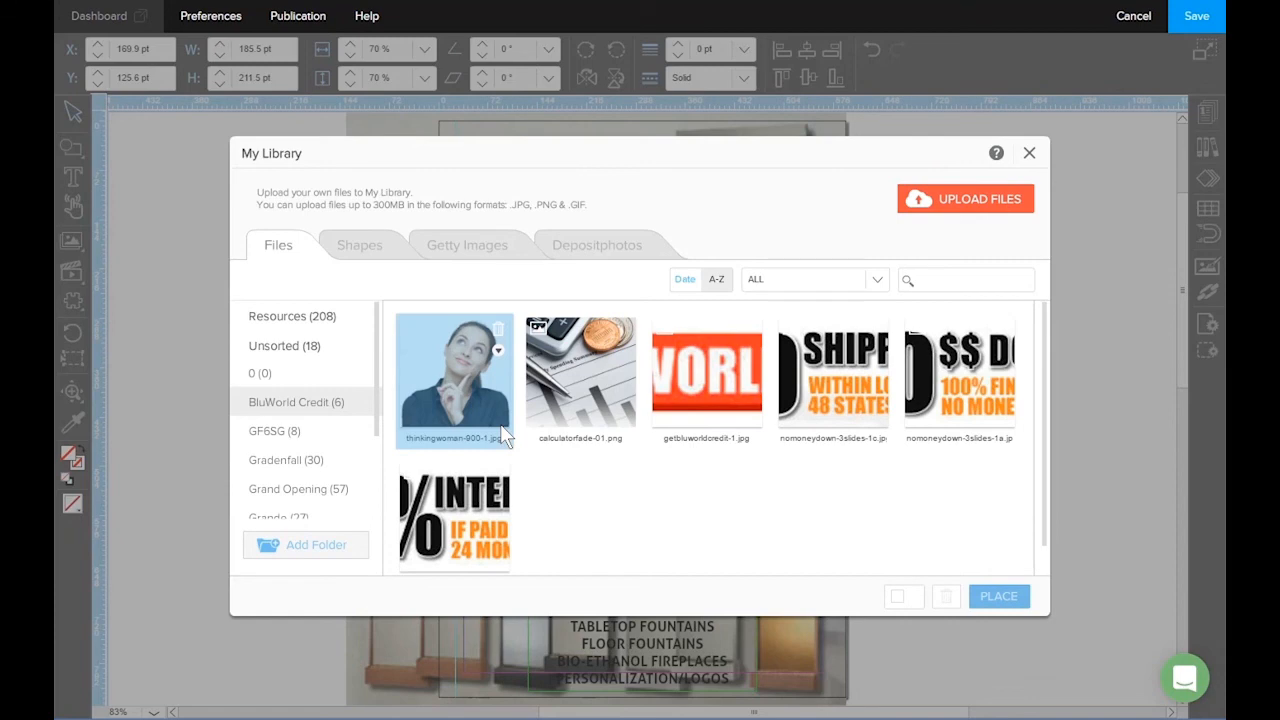
click(480, 396)
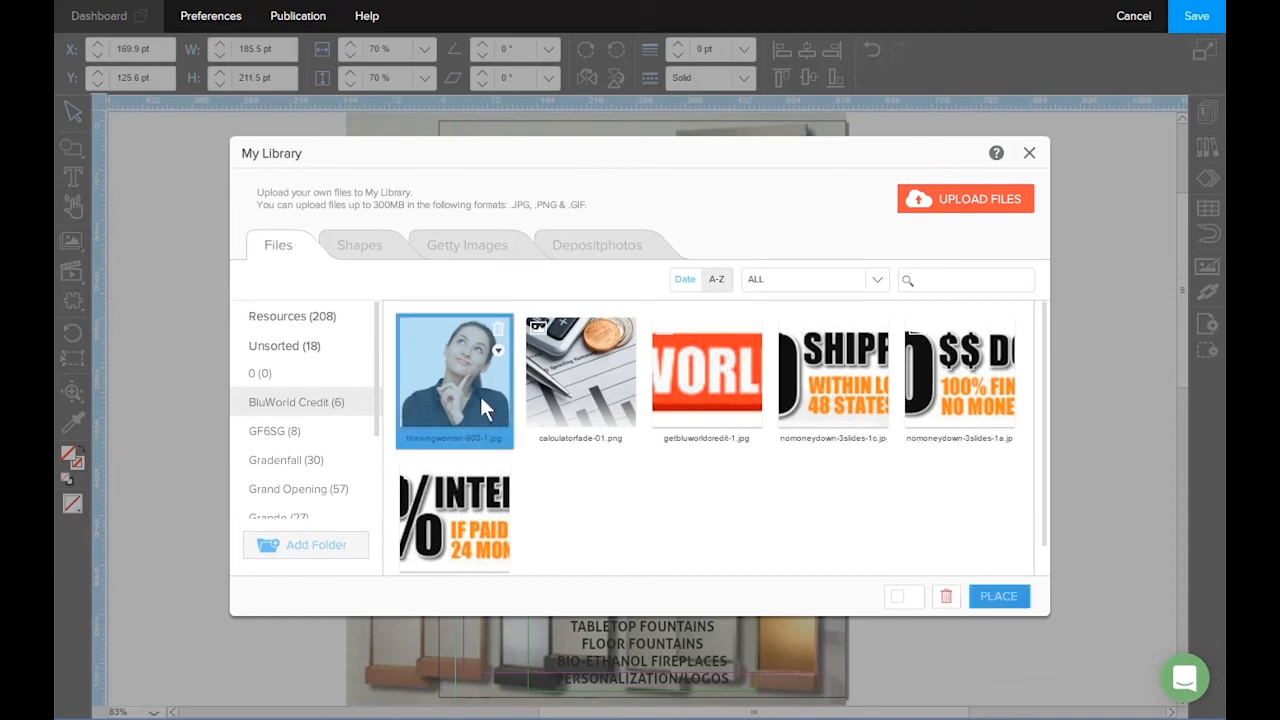
click(997, 596)
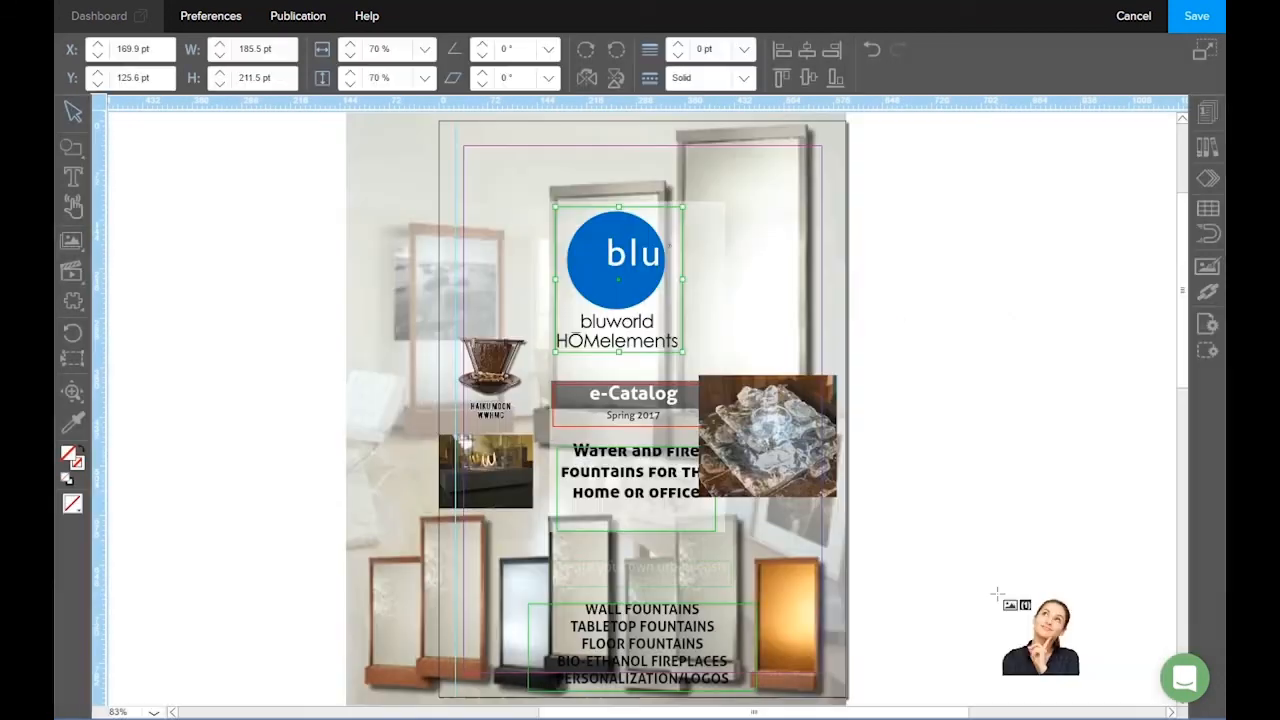
drag(586, 344, 480, 329)
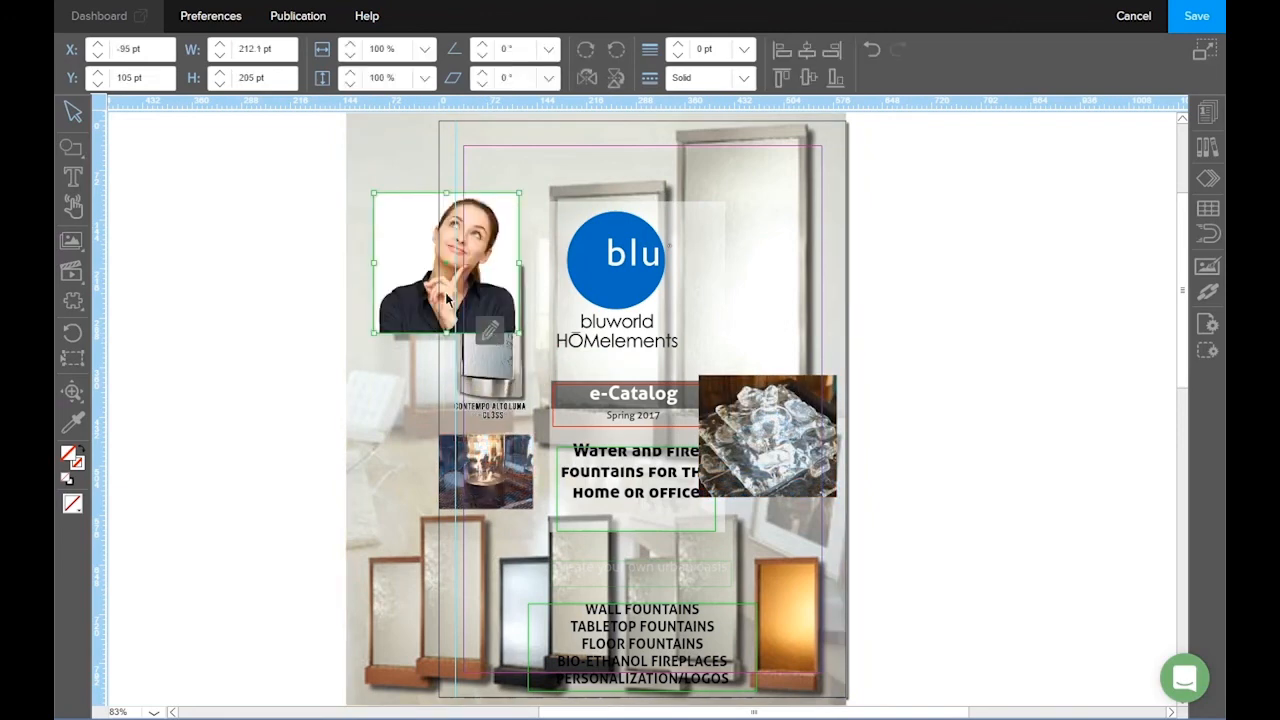
drag(411, 240, 402, 217)
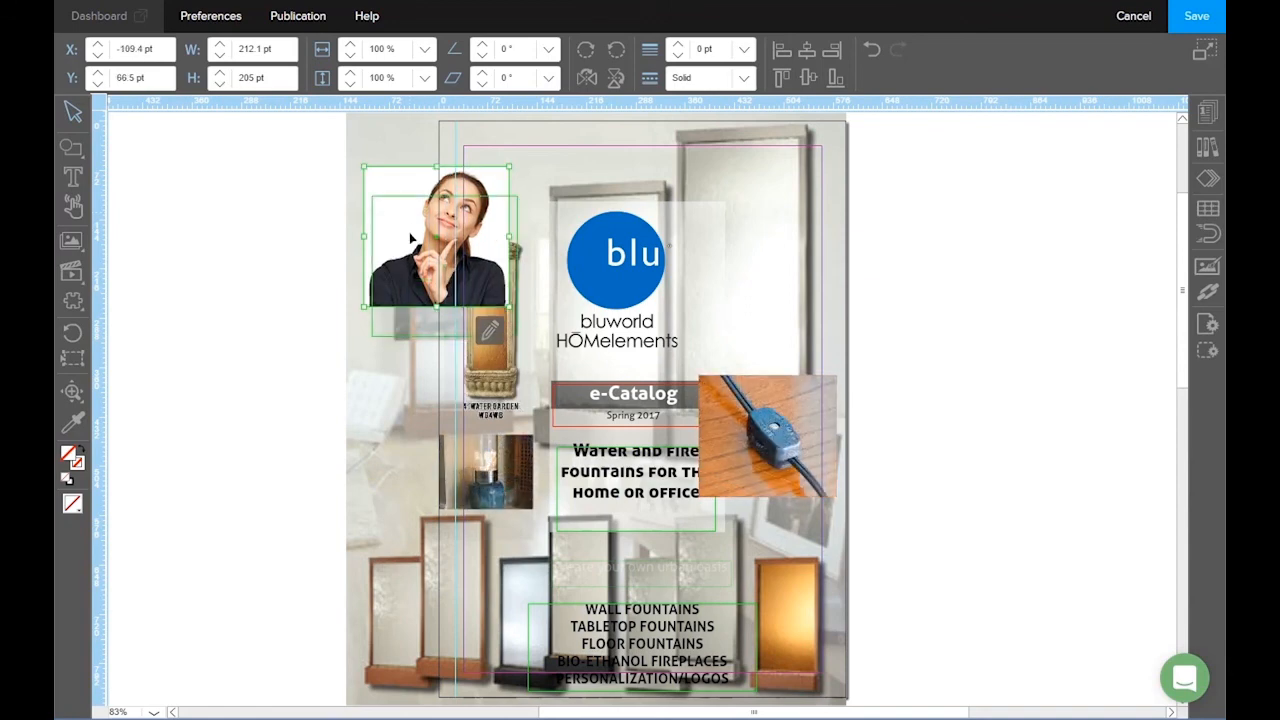
drag(402, 208, 410, 238)
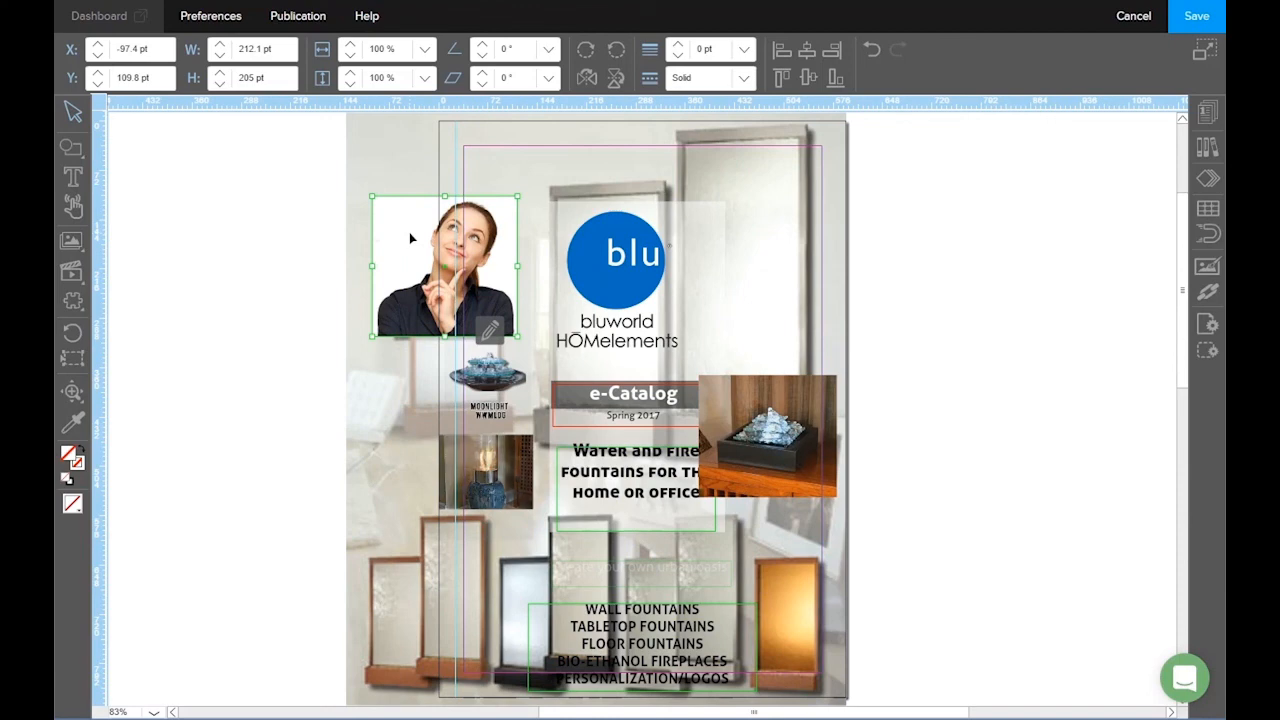